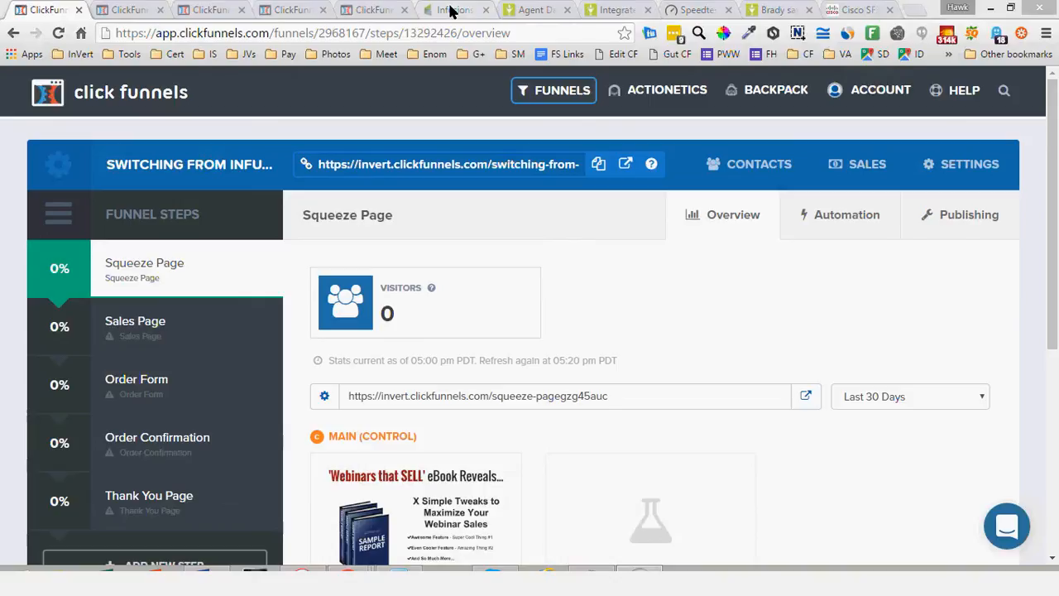
Switch to Infusionsoft and sign back in, filling the account e-mail and password fields from the saved login
{"action": "left_click", "coordinate": [452, 10]}
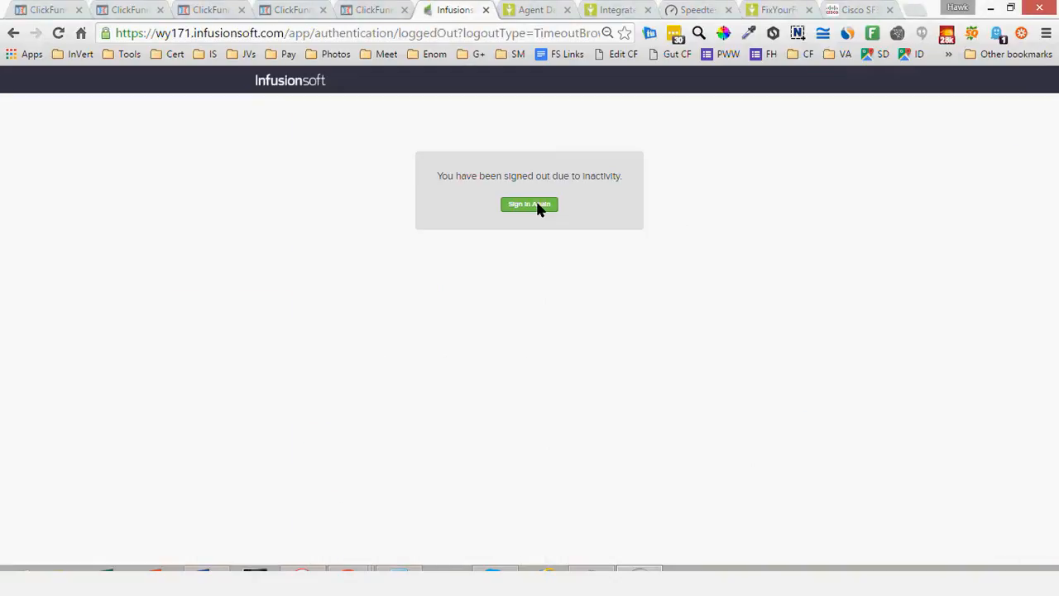
{"action": "left_click", "coordinate": [534, 204]}
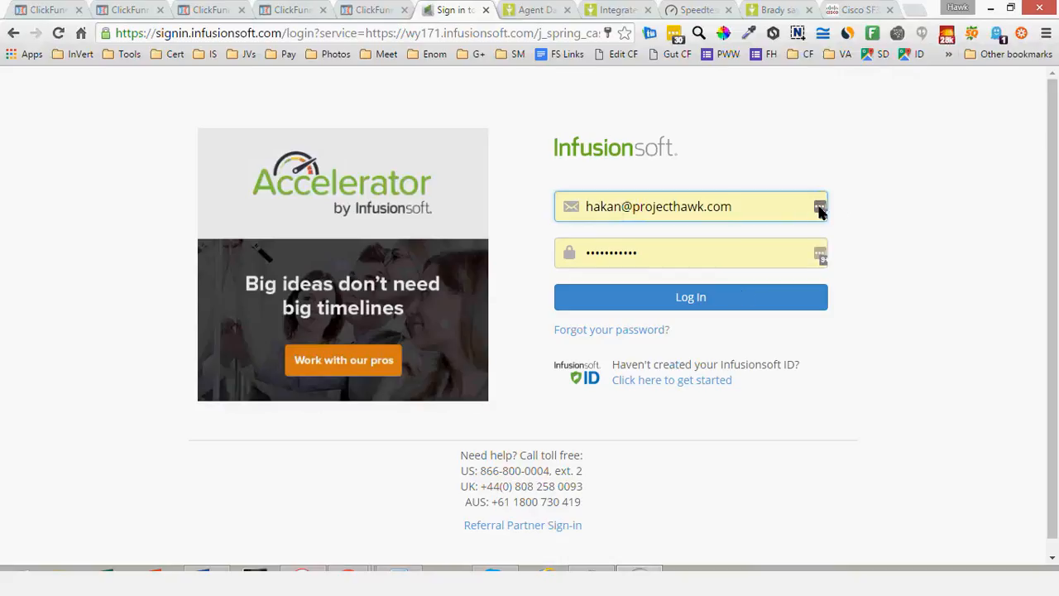
{"action": "left_click", "coordinate": [820, 208]}
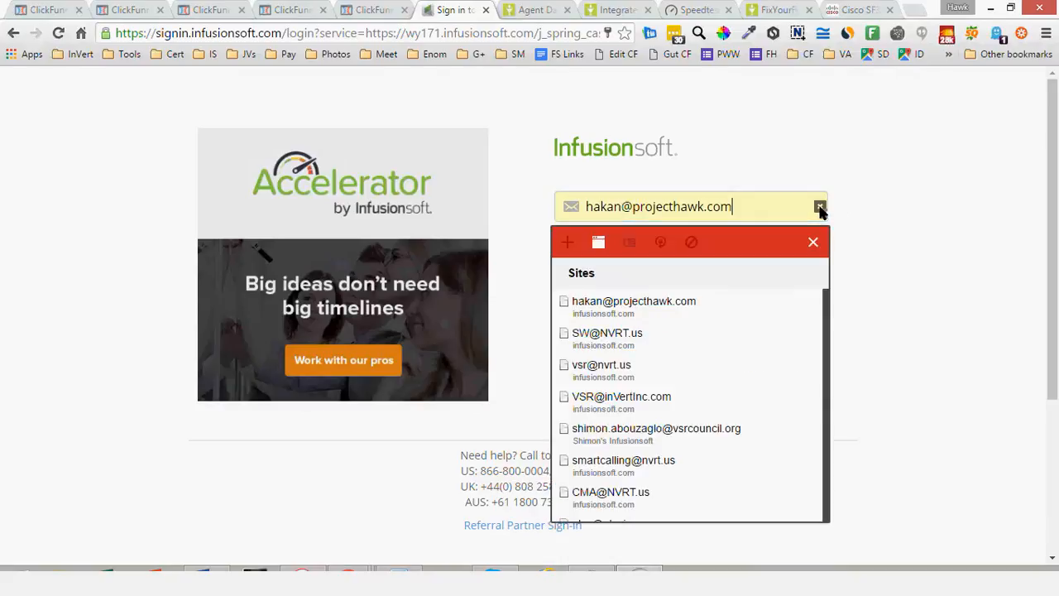
{"action": "left_click", "coordinate": [714, 294]}
{"action": "left_click", "coordinate": [667, 299]}
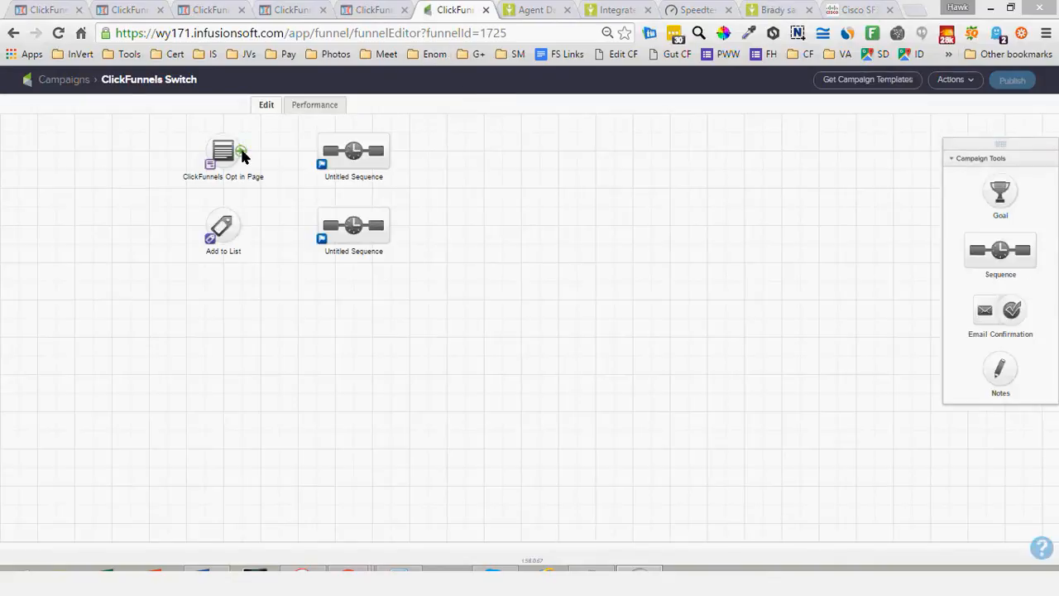
Examine the available triggers in a new goal's settings on the ClickFunnels Switch campaign canvas, and discard the goal
{"action": "mouse_move", "coordinate": [240, 149]}
{"action": "left_mouse_down"}
{"action": "mouse_move", "coordinate": [341, 154]}
{"action": "mouse_move", "coordinate": [299, 154]}
{"action": "left_mouse_up"}
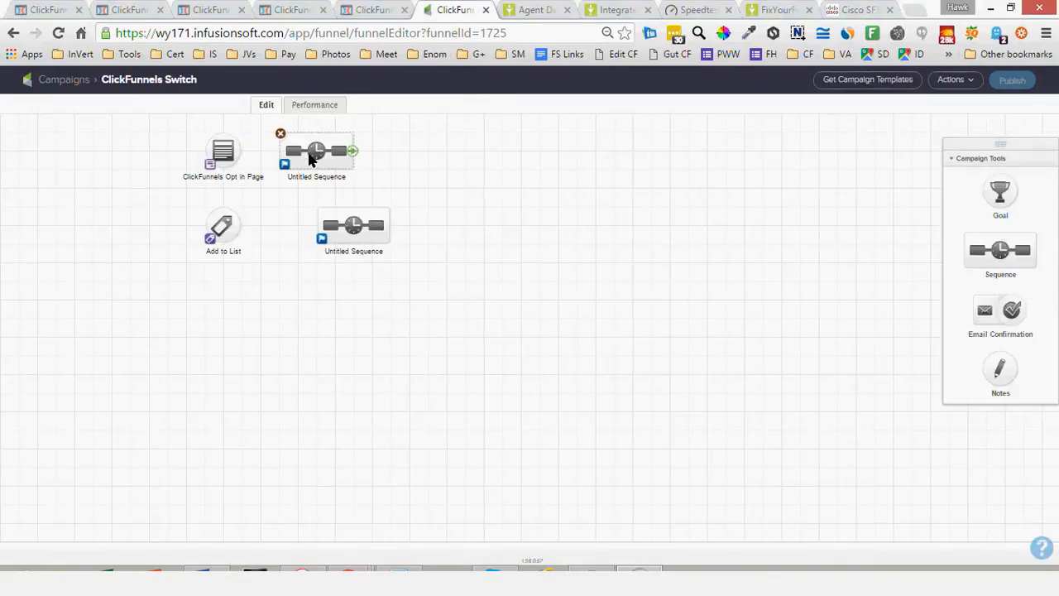
{"action": "left_click_drag", "start_coordinate": [1001, 201], "coordinate": [277, 329]}
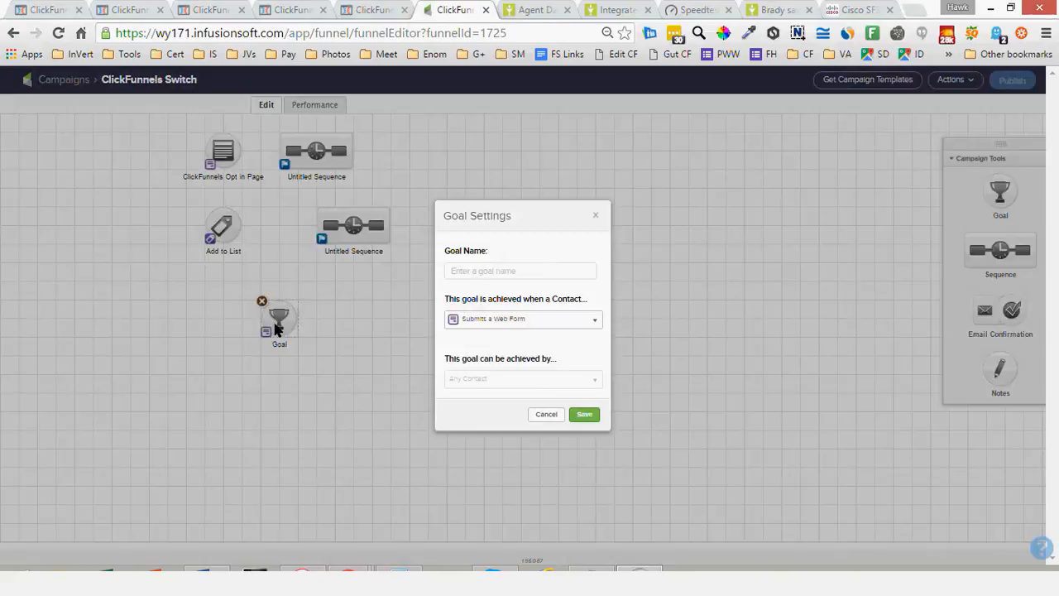
{"action": "left_click", "coordinate": [493, 321]}
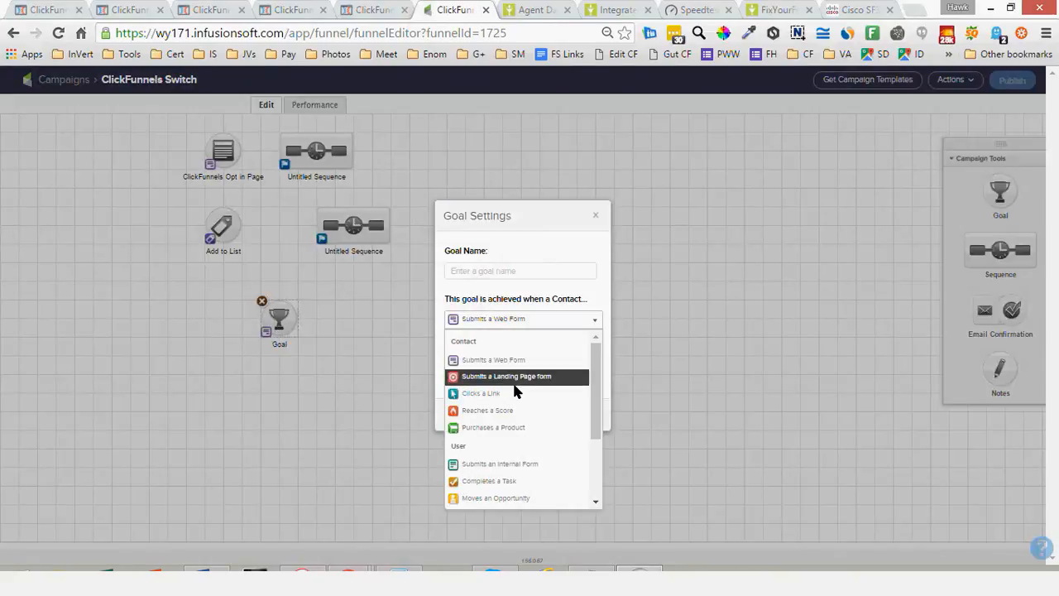
{"action": "scroll", "coordinate": [513, 390], "scroll_direction": "down", "scroll_amount": 3}
{"action": "scroll", "coordinate": [513, 394], "scroll_direction": "up", "scroll_amount": 5}
{"action": "scroll", "coordinate": [517, 416], "scroll_direction": "down", "scroll_amount": 3}
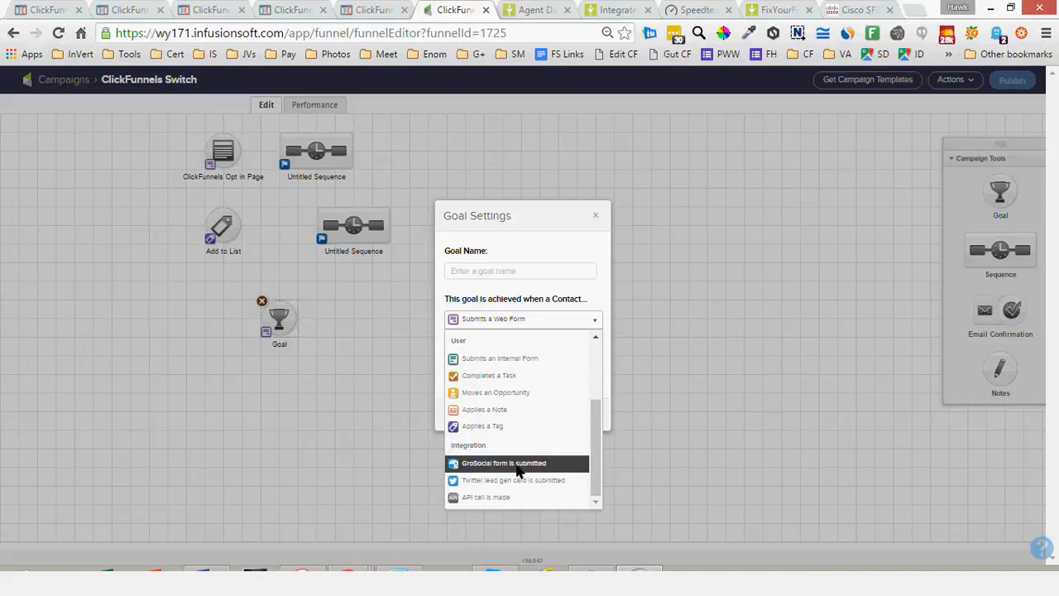
{"action": "scroll", "coordinate": [519, 467], "scroll_direction": "up", "scroll_amount": 3}
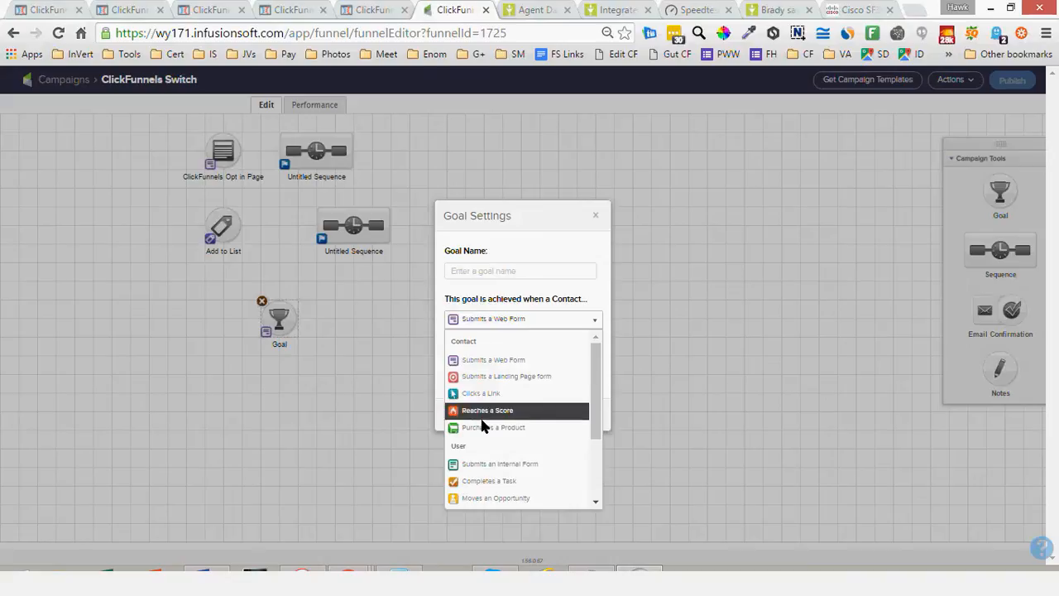
{"action": "scroll", "coordinate": [489, 443], "scroll_direction": "down", "scroll_amount": 1}
{"action": "scroll", "coordinate": [489, 444], "scroll_direction": "down", "scroll_amount": 1}
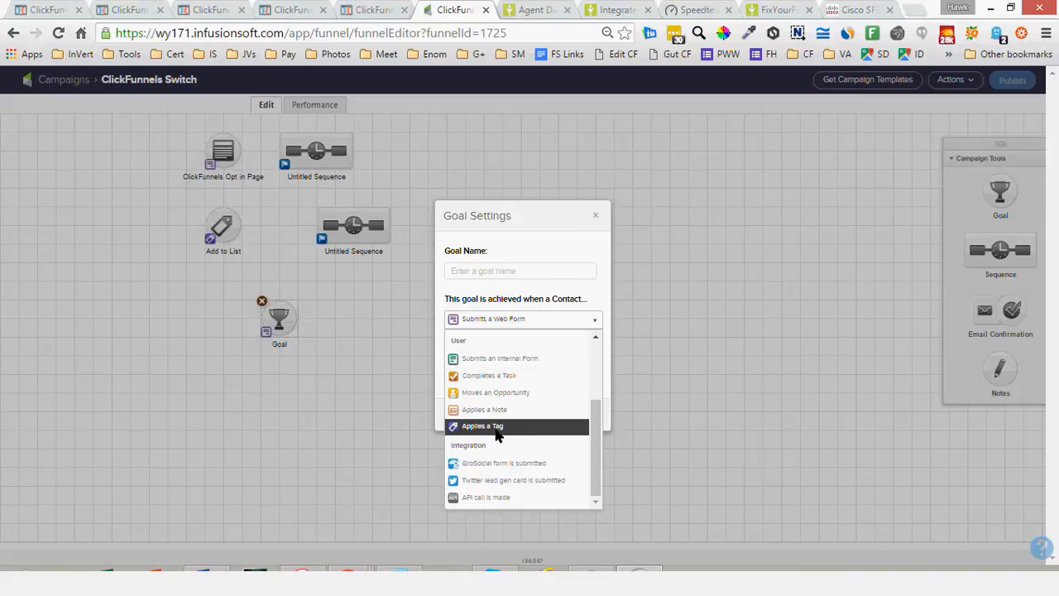
{"action": "scroll", "coordinate": [496, 436], "scroll_direction": "up", "scroll_amount": 3}
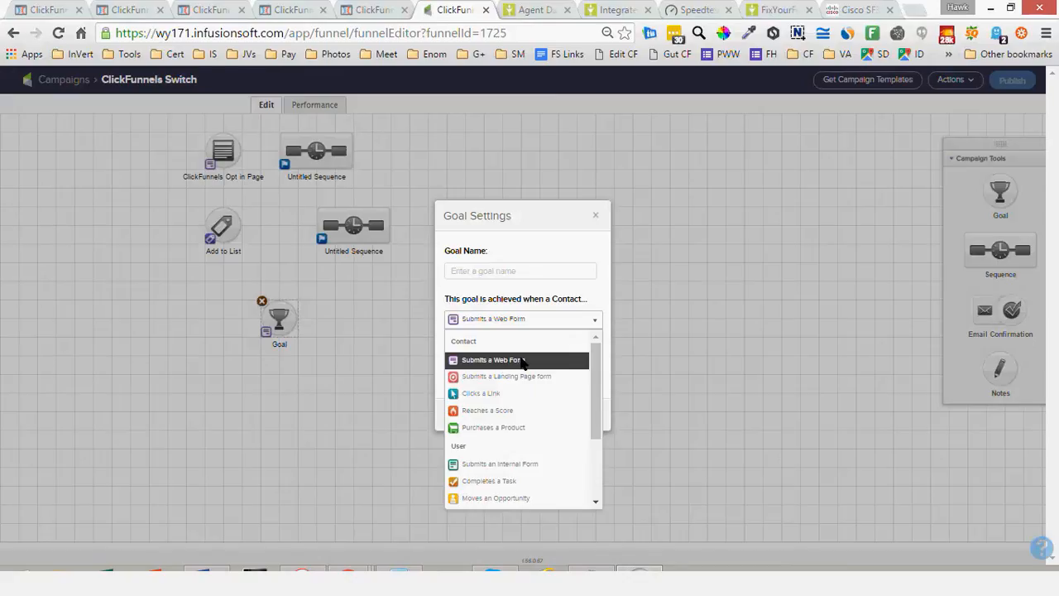
{"action": "left_click", "coordinate": [596, 214]}
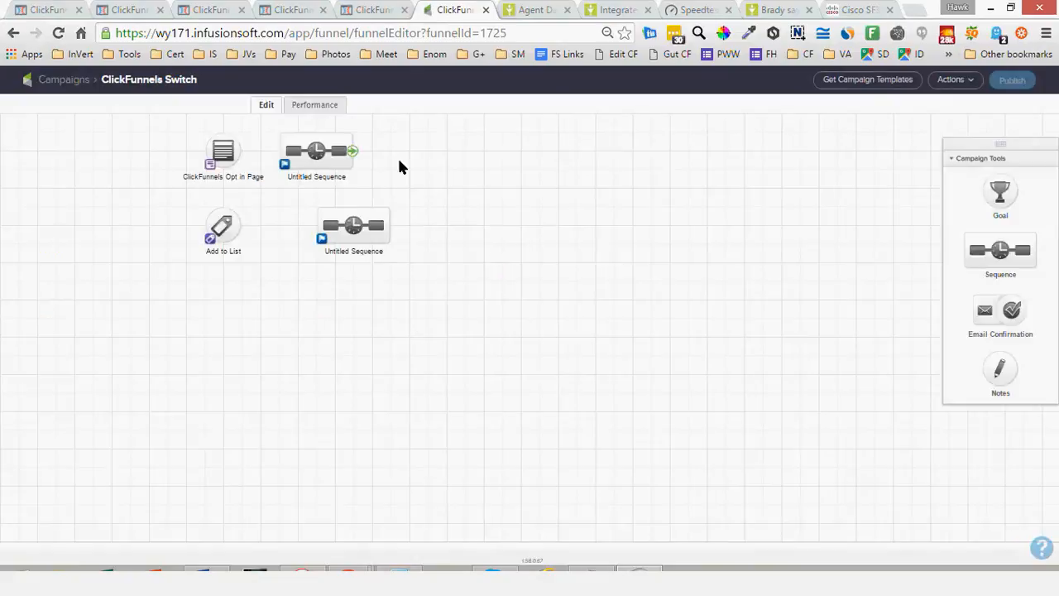
Move the ClickFunnels Opt in Page goal and the upper untitled sequence to a lower row, connect them, and place Add to List after the sequence
{"action": "left_click_drag", "start_coordinate": [223, 155], "coordinate": [221, 320]}
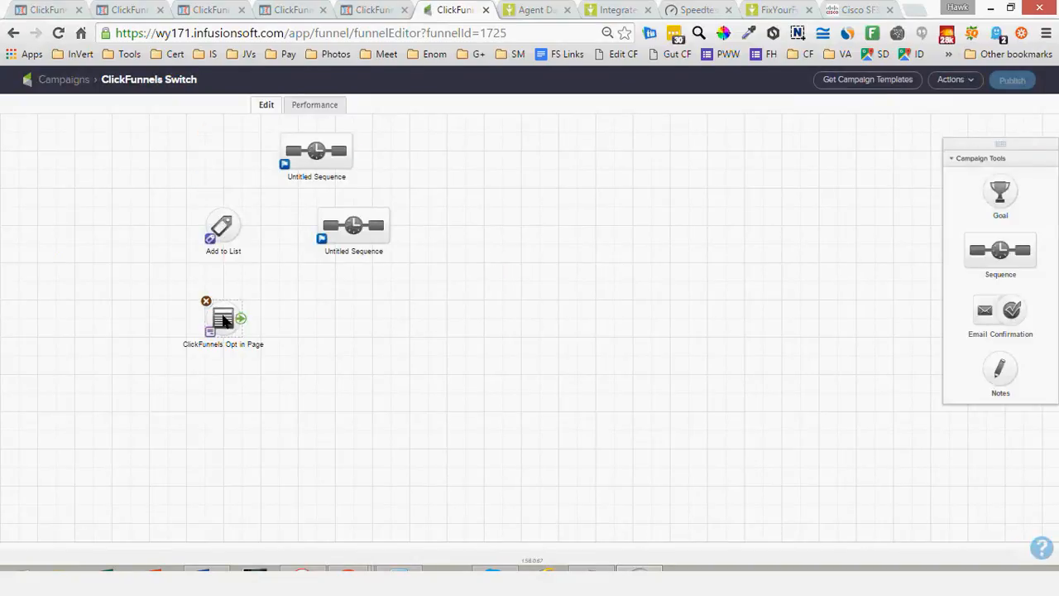
{"action": "left_click_drag", "start_coordinate": [299, 152], "coordinate": [312, 307]}
{"action": "left_click_drag", "start_coordinate": [239, 327], "coordinate": [318, 322]}
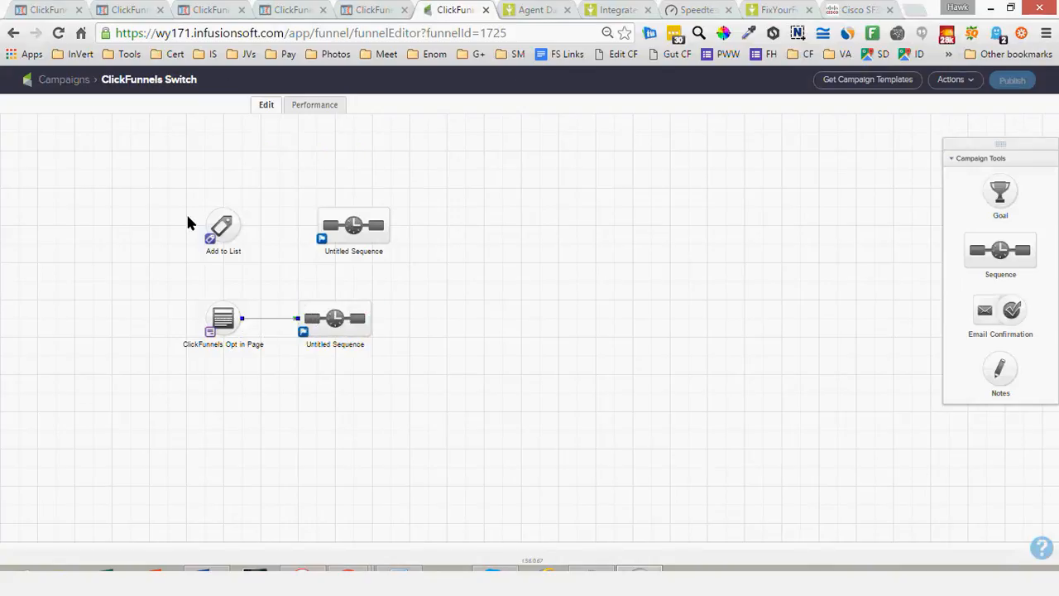
{"action": "left_click", "coordinate": [219, 228]}
{"action": "left_click_drag", "start_coordinate": [351, 296], "coordinate": [442, 326]}
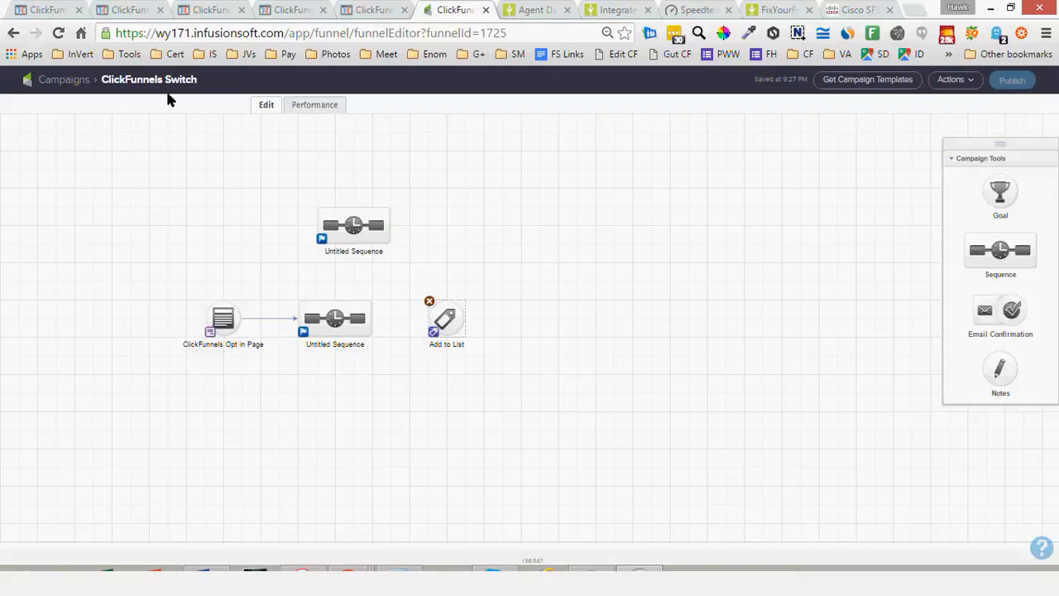
Switch to ClickFunnels and examine the Squeeze Page overview, including its main control page and split test area
{"action": "left_click", "coordinate": [50, 15]}
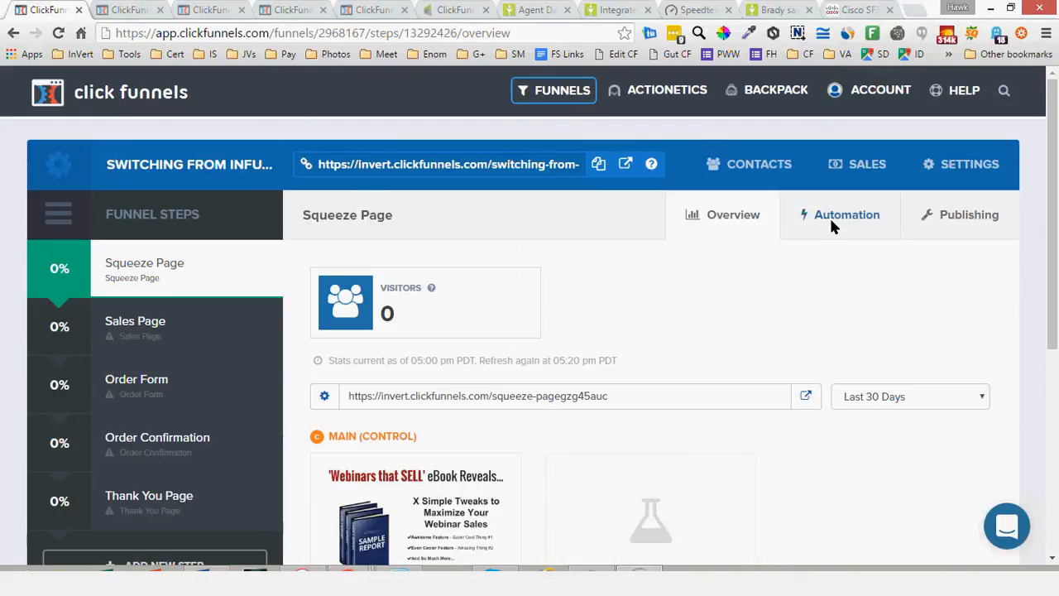
{"action": "scroll", "coordinate": [600, 307], "scroll_direction": "down", "scroll_amount": 1}
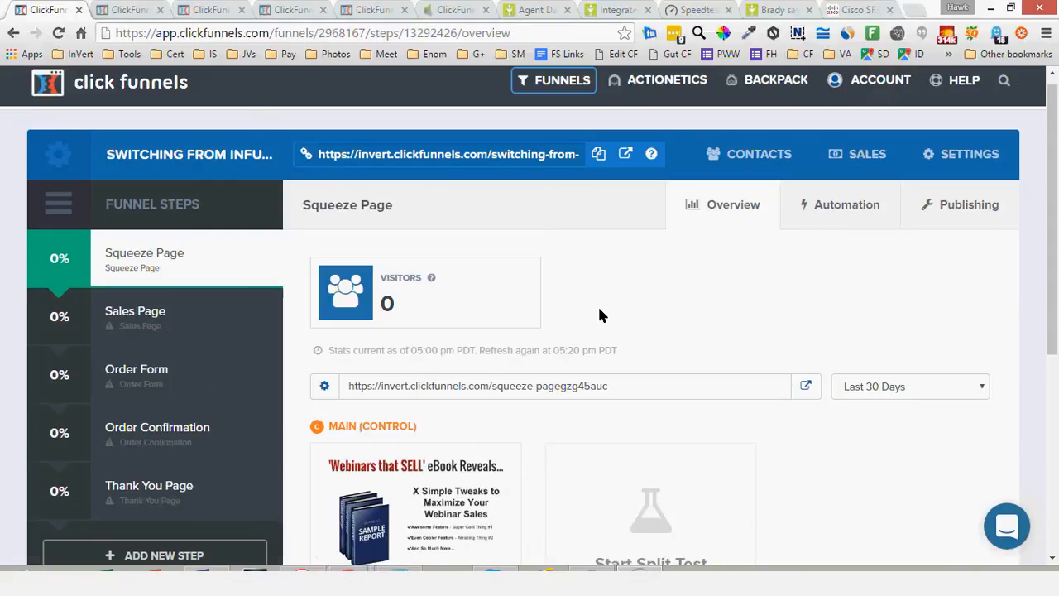
{"action": "scroll", "coordinate": [579, 326], "scroll_direction": "down", "scroll_amount": 2}
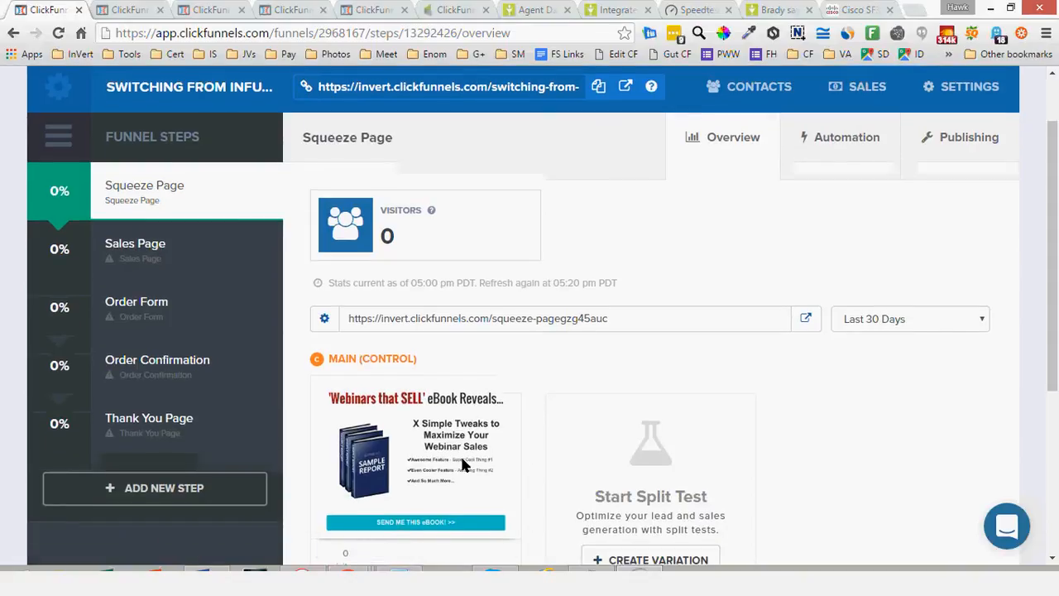
{"action": "scroll", "coordinate": [458, 489], "scroll_direction": "down", "scroll_amount": 1}
{"action": "scroll", "coordinate": [454, 513], "scroll_direction": "down", "scroll_amount": 1}
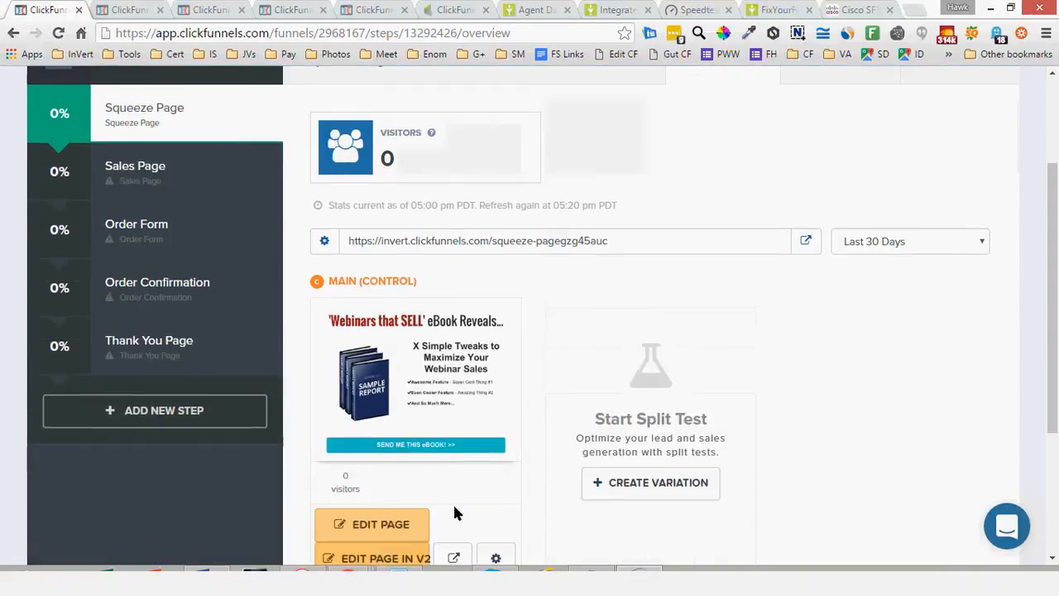
{"action": "scroll", "coordinate": [454, 513], "scroll_direction": "up", "scroll_amount": 2}
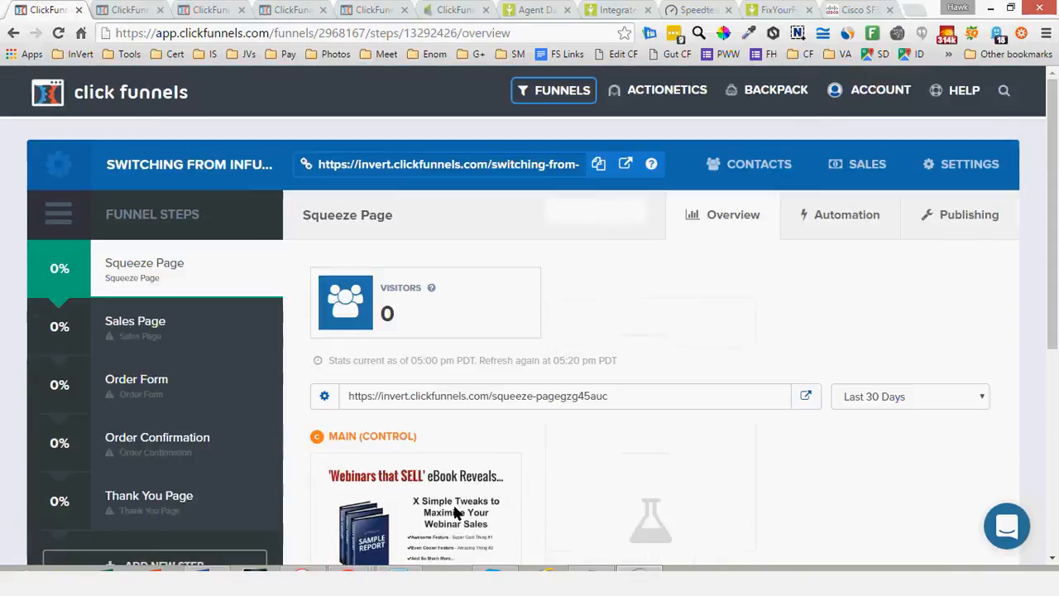
Compare the two Switch From Infusionsoft email lists, checking the first list's full name and group tag
{"action": "left_click", "coordinate": [132, 10]}
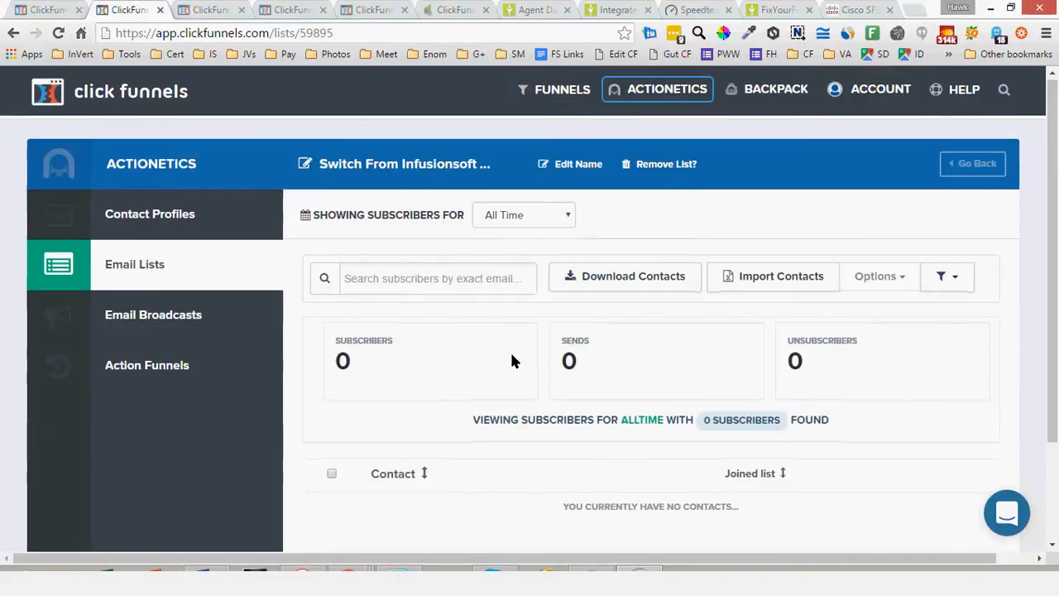
{"action": "scroll", "coordinate": [460, 386], "scroll_direction": "down", "scroll_amount": 1}
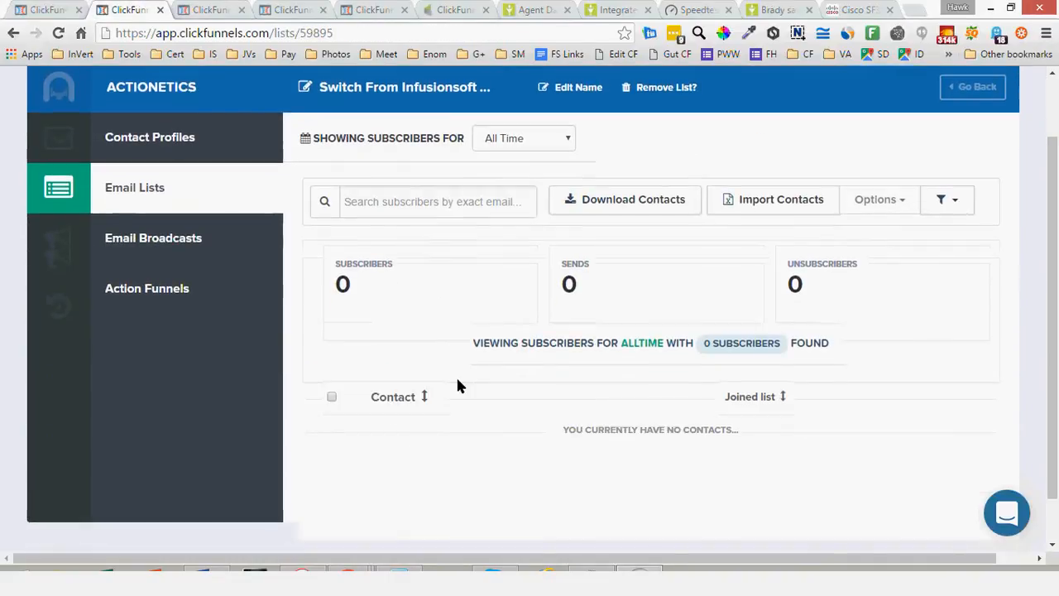
{"action": "scroll", "coordinate": [459, 385], "scroll_direction": "up", "scroll_amount": 1}
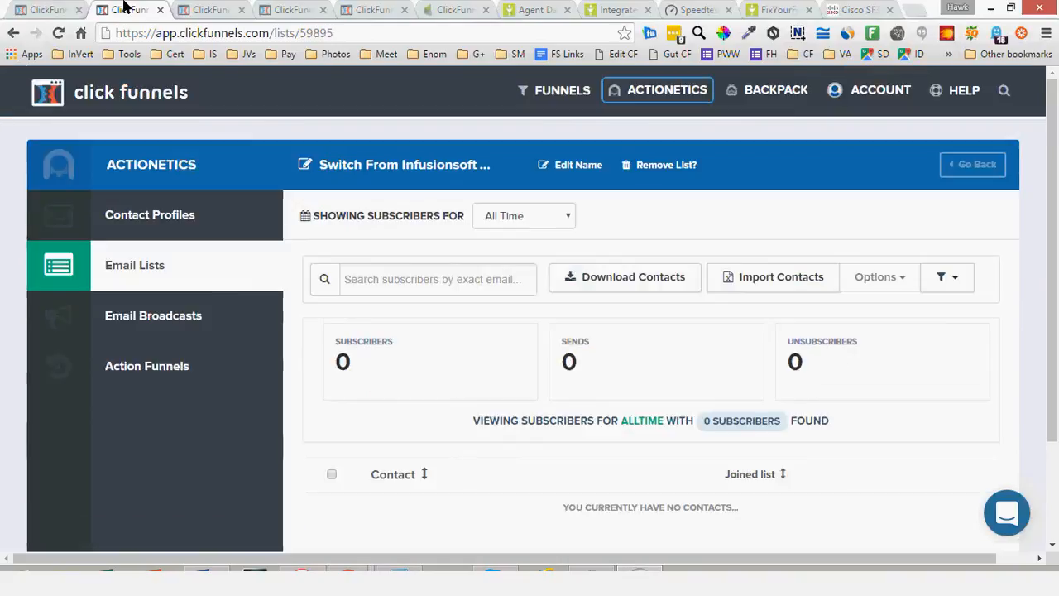
{"action": "left_click", "coordinate": [208, 12]}
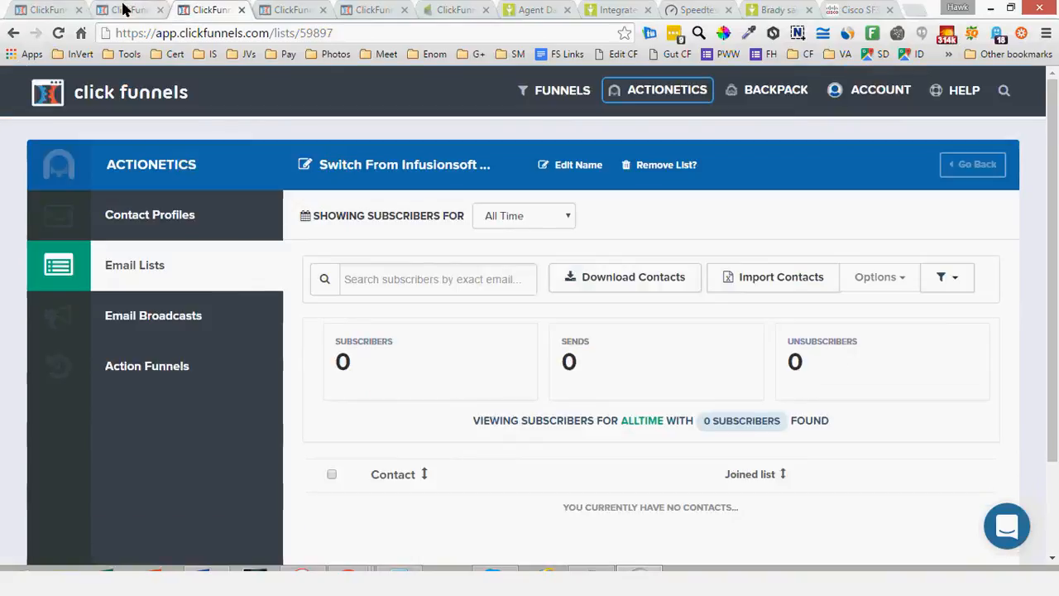
{"action": "left_click", "coordinate": [125, 10]}
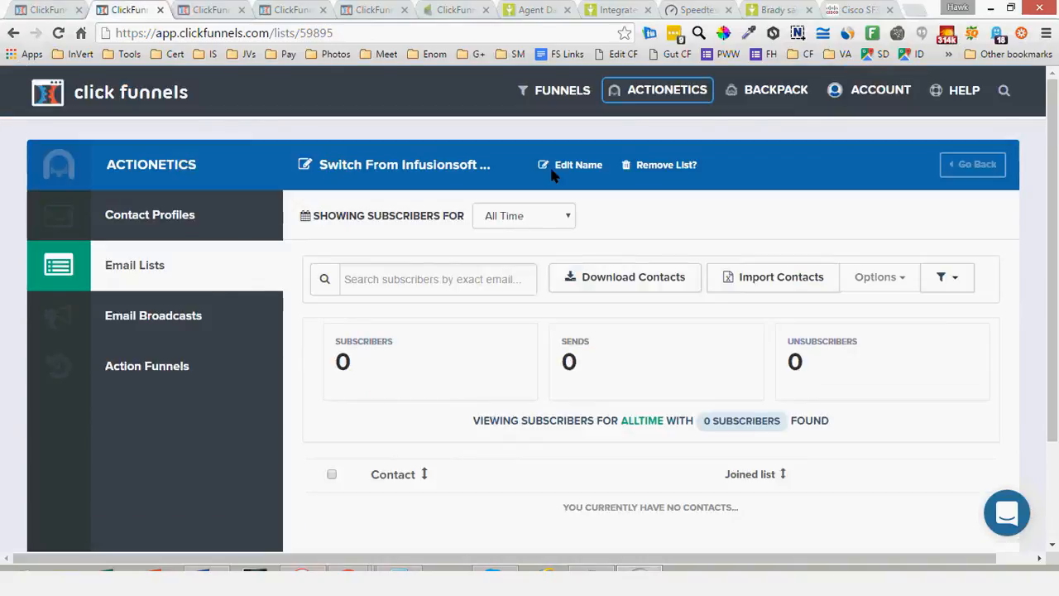
{"action": "left_click", "coordinate": [552, 171]}
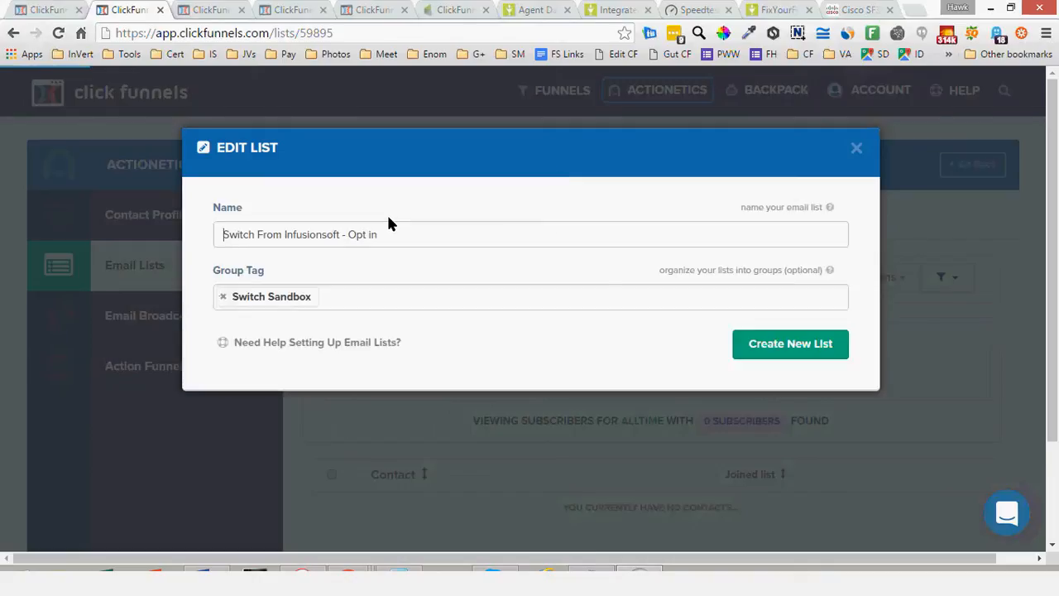
{"action": "left_click_drag", "start_coordinate": [362, 235], "coordinate": [398, 239]}
{"action": "left_click", "coordinate": [856, 148]}
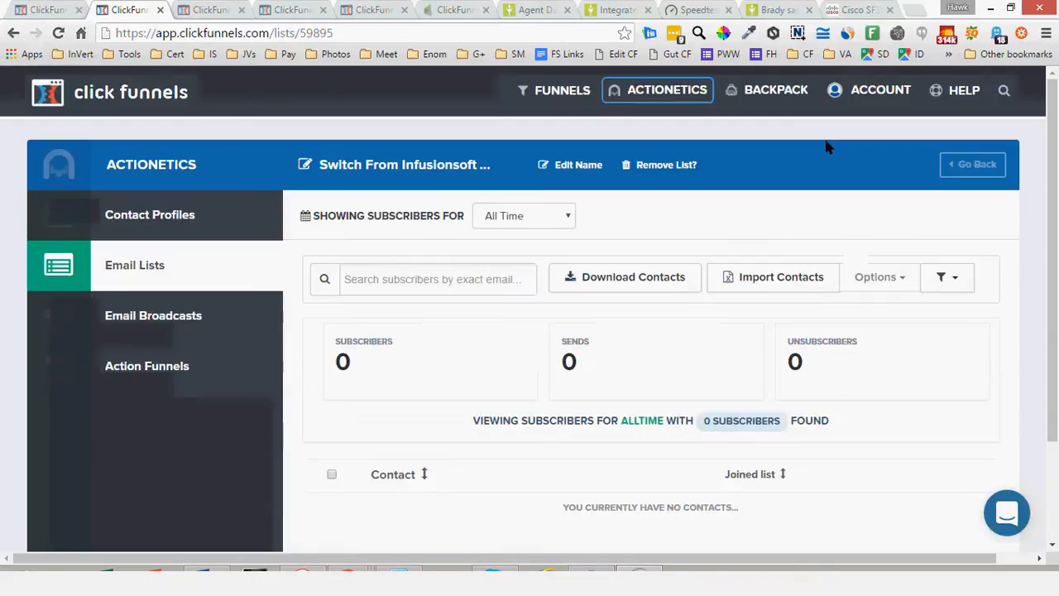
{"action": "key", "text": "ctrl+Tab"}
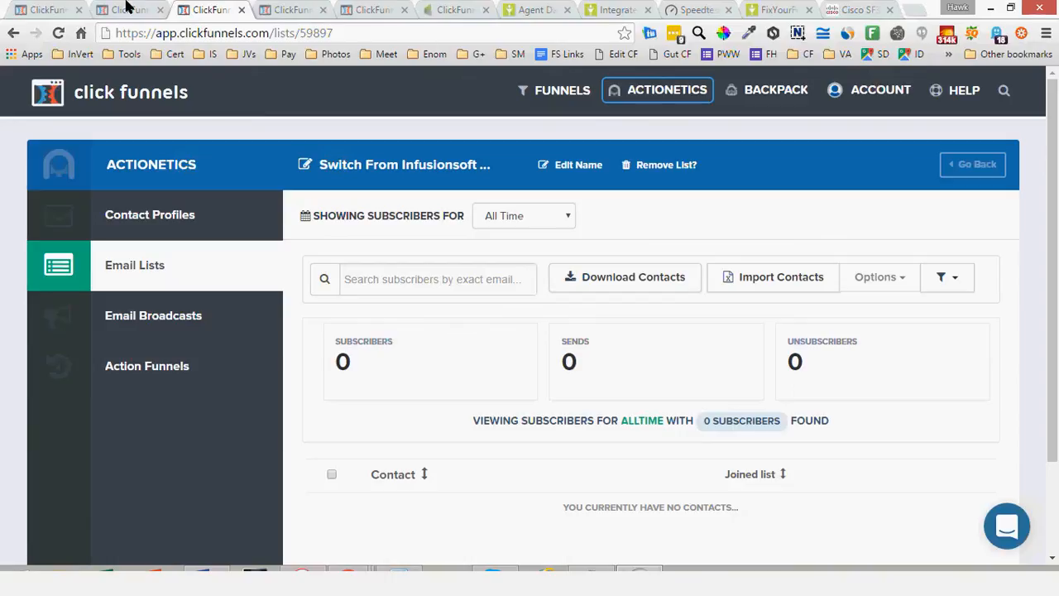
Return to the funnel and review its steps from Squeeze Page through Thank You Page
{"action": "left_click", "coordinate": [59, 10]}
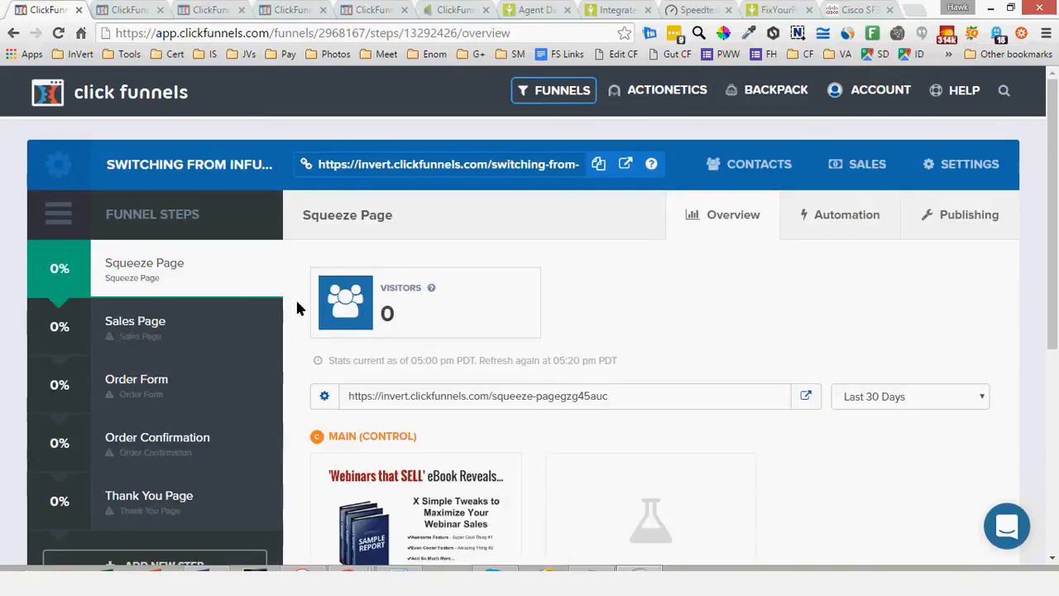
{"action": "scroll", "coordinate": [298, 308], "scroll_direction": "down", "scroll_amount": 1}
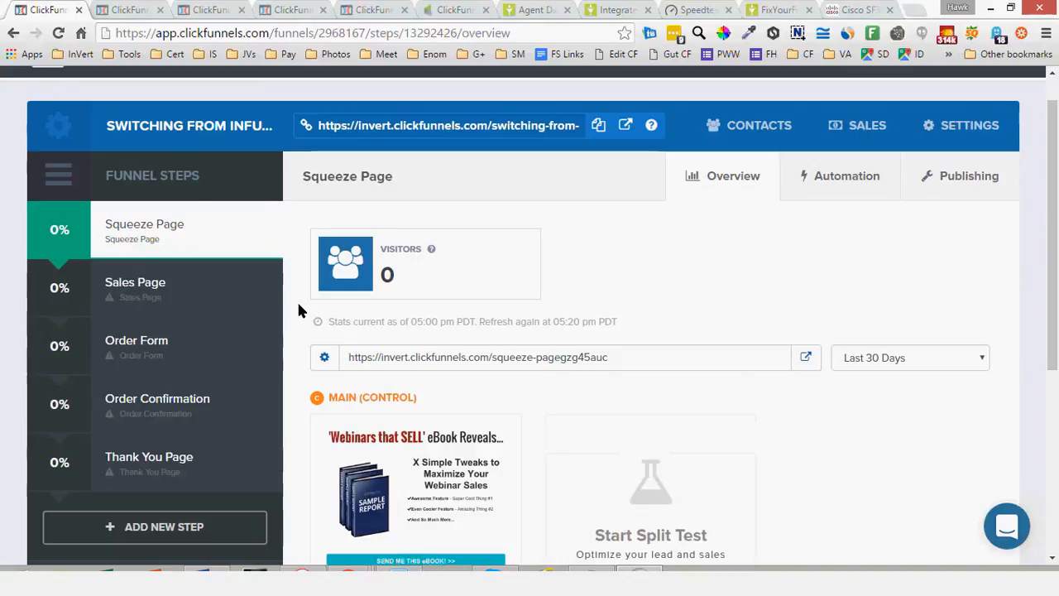
{"action": "scroll", "coordinate": [300, 311], "scroll_direction": "down", "scroll_amount": 1}
{"action": "scroll", "coordinate": [299, 310], "scroll_direction": "down", "scroll_amount": 1}
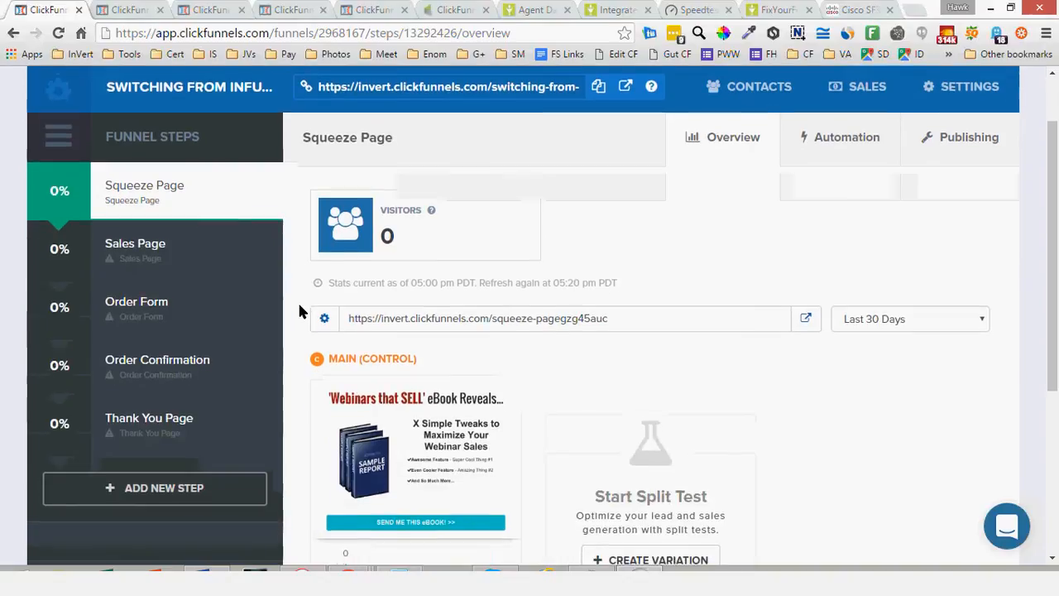
{"action": "scroll", "coordinate": [300, 311], "scroll_direction": "up", "scroll_amount": 2}
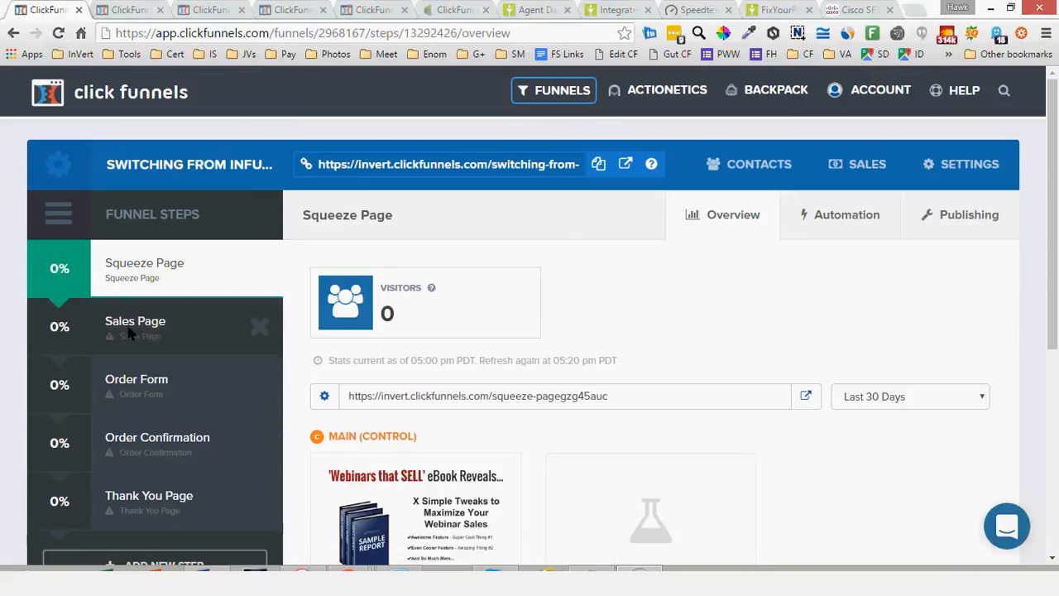
Reopen the Switch From Infusionsoft - Opt in email list and review its subscriber statistics and contacts area
{"action": "left_click", "coordinate": [135, 10]}
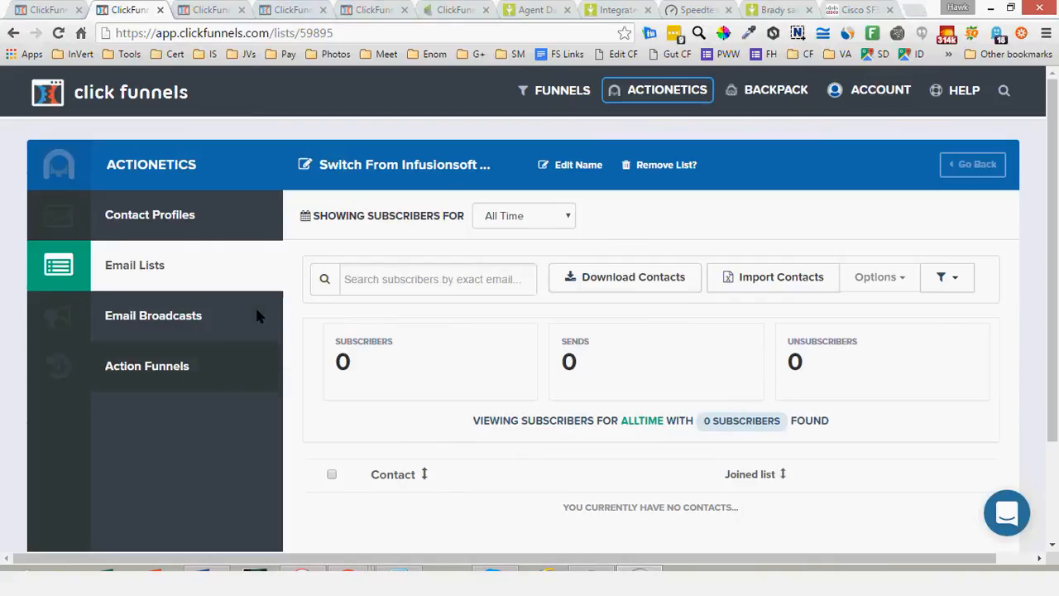
{"action": "scroll", "coordinate": [368, 443], "scroll_direction": "down", "scroll_amount": 1}
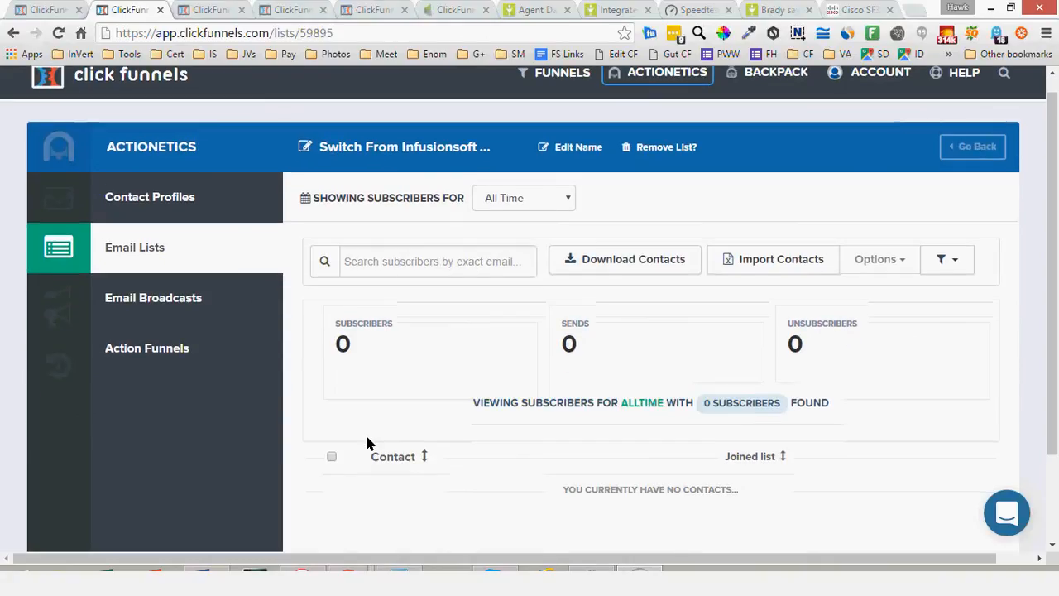
{"action": "scroll", "coordinate": [366, 439], "scroll_direction": "up", "scroll_amount": 1}
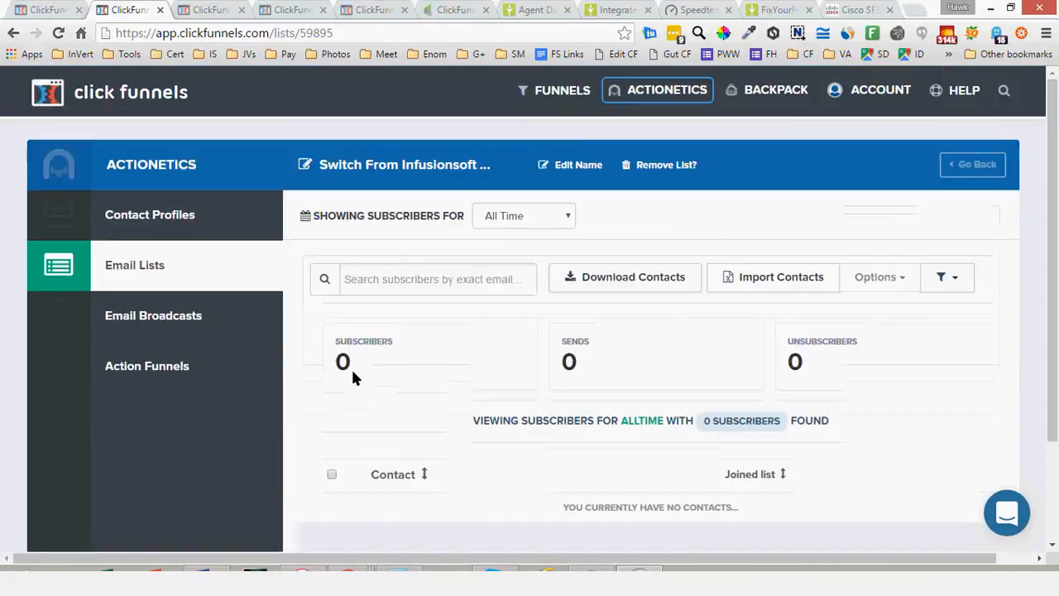
Check the second Switch From Infusionsoft email list and the Sequence 1 action funnel with its single action
{"action": "key", "text": "ctrl+Tab"}
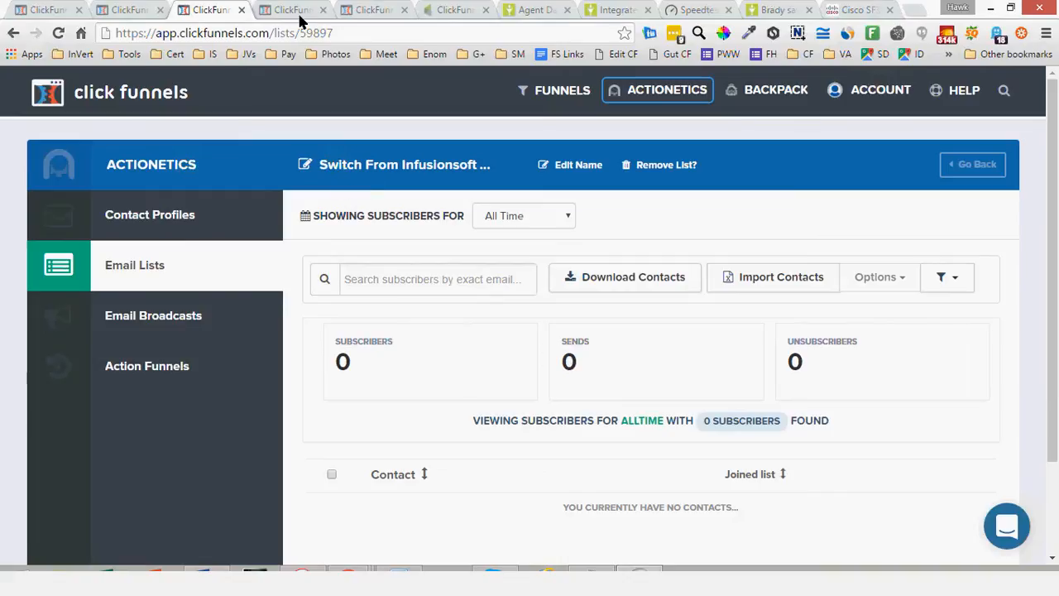
{"action": "left_click", "coordinate": [281, 8]}
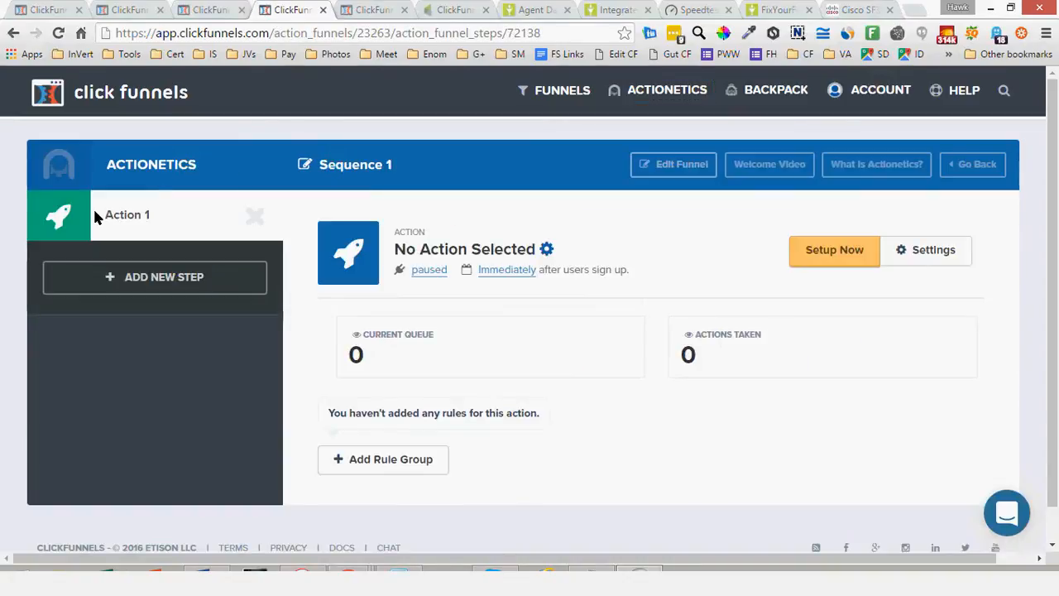
{"action": "left_click_drag", "start_coordinate": [399, 159], "coordinate": [291, 157]}
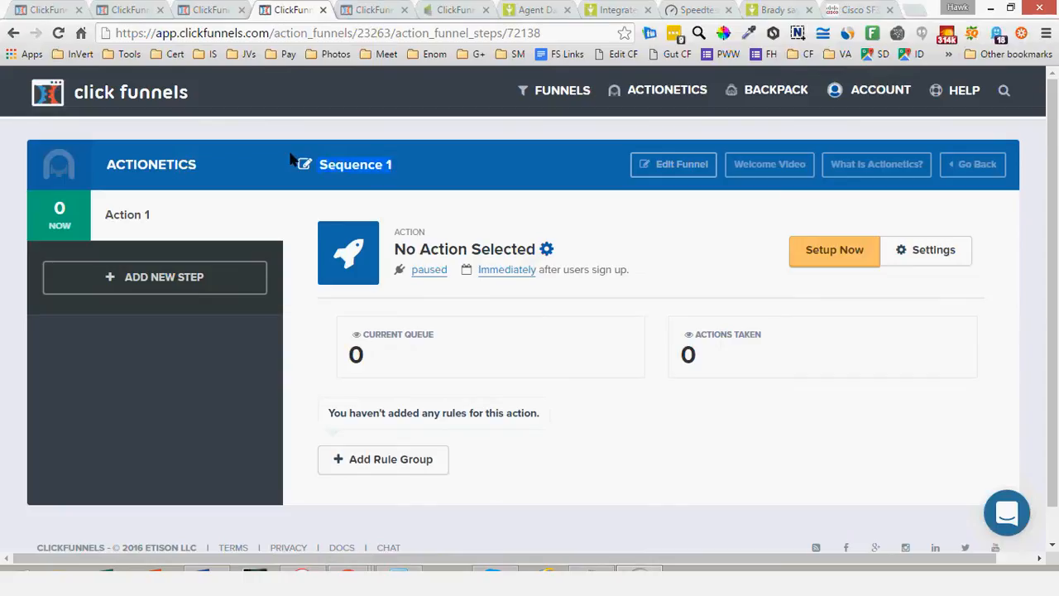
Switch to the Infusionsoft campaign and rename the sequence after the ClickFunnels Opt in Page as SQ 1
{"action": "left_click", "coordinate": [455, 10]}
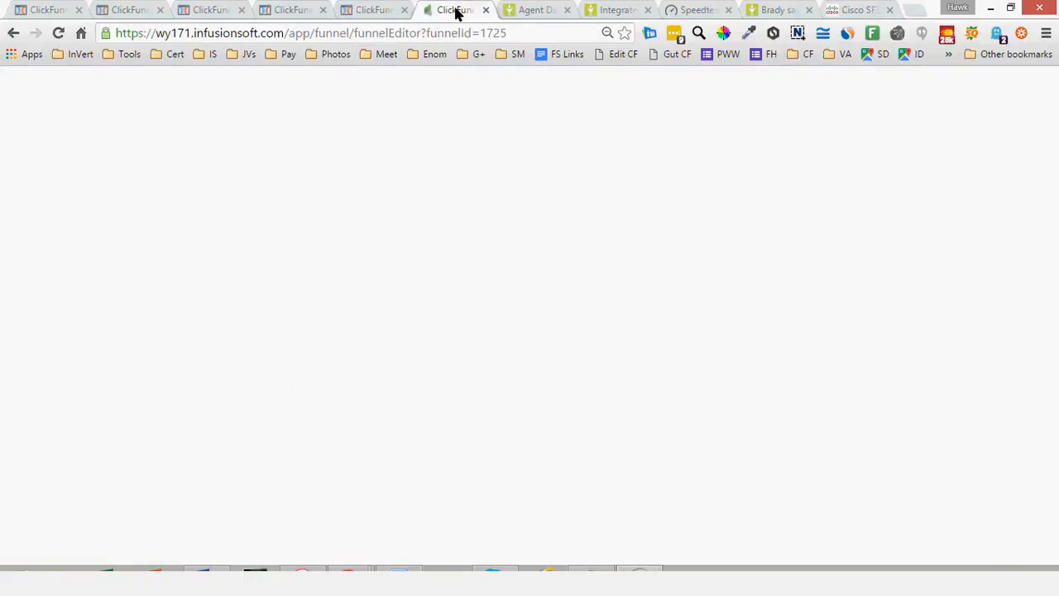
{"action": "left_click_drag", "start_coordinate": [328, 235], "coordinate": [535, 334]}
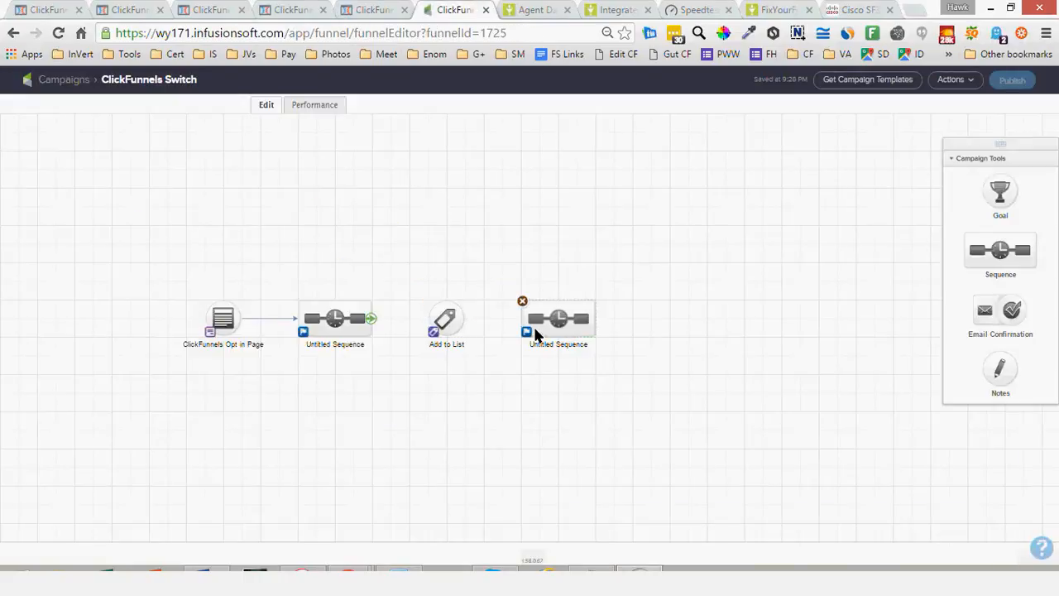
{"action": "left_click", "coordinate": [348, 343]}
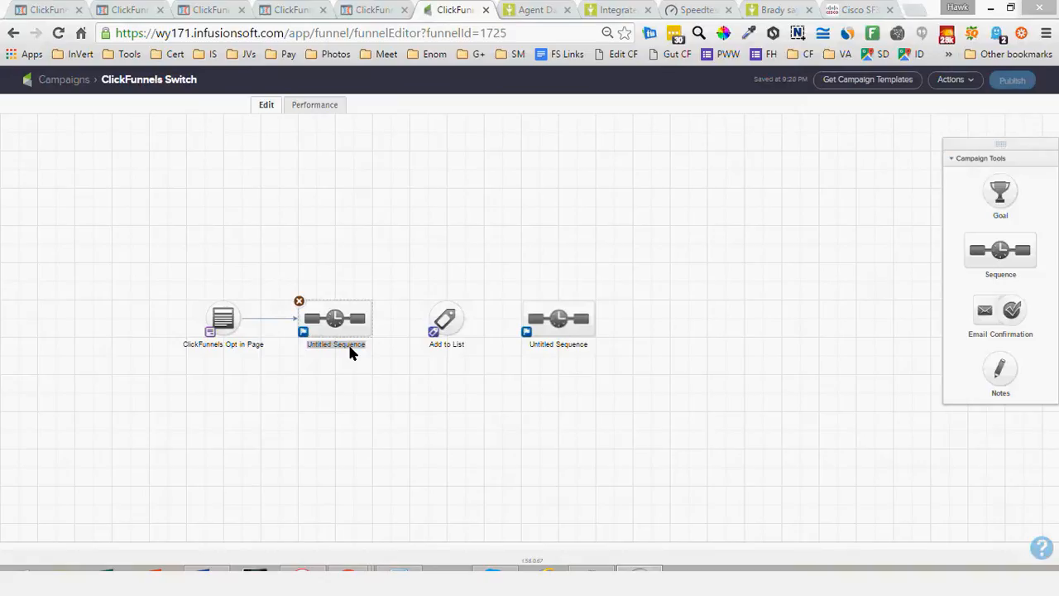
{"action": "type", "text": "S"}
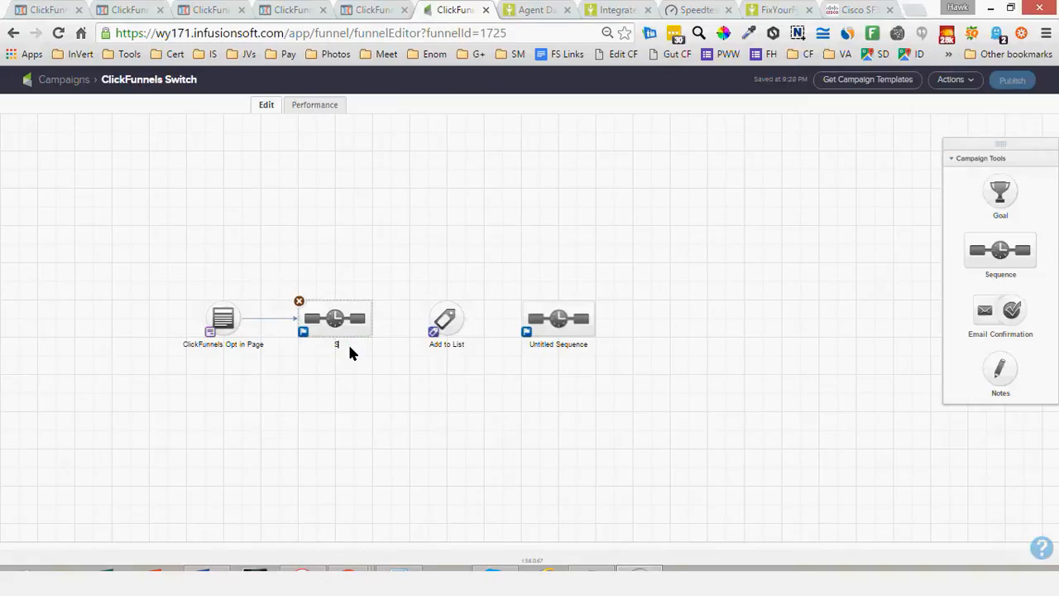
{"action": "type", "text": "Q 1"}
Connect SQ 1 through the Add to List tag to the final sequence and rename that sequence as SQ 2
{"action": "left_click_drag", "start_coordinate": [370, 320], "coordinate": [550, 339]}
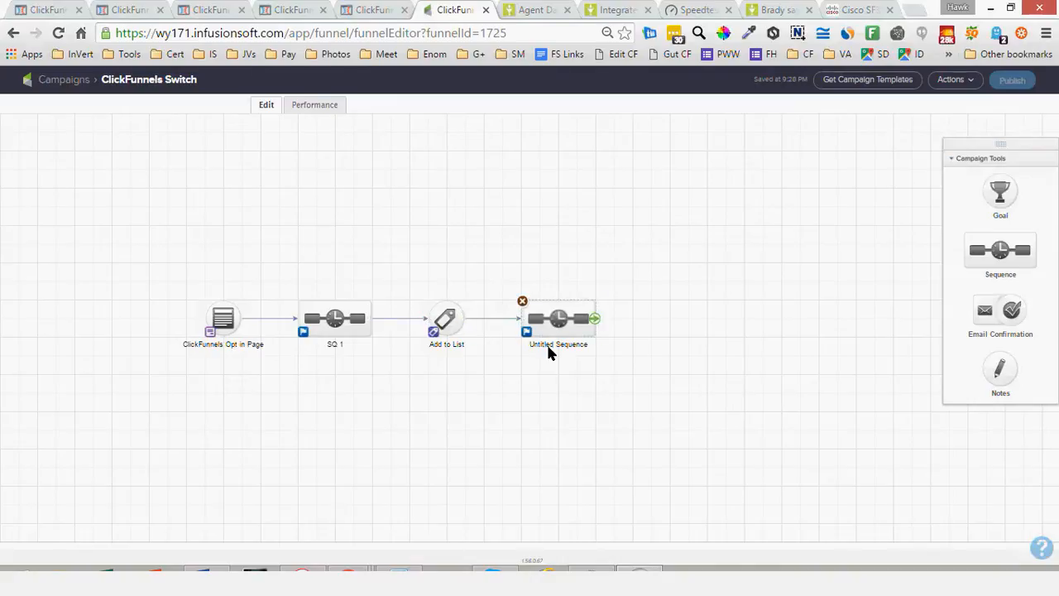
{"action": "left_click", "coordinate": [548, 346]}
{"action": "type", "text": "SQ 2"}
{"action": "left_click", "coordinate": [581, 163]}
Close the unrelated browser pages, keeping the Infusionsoft campaign and the ClickFunnels pages open
{"action": "left_click", "coordinate": [523, 10]}
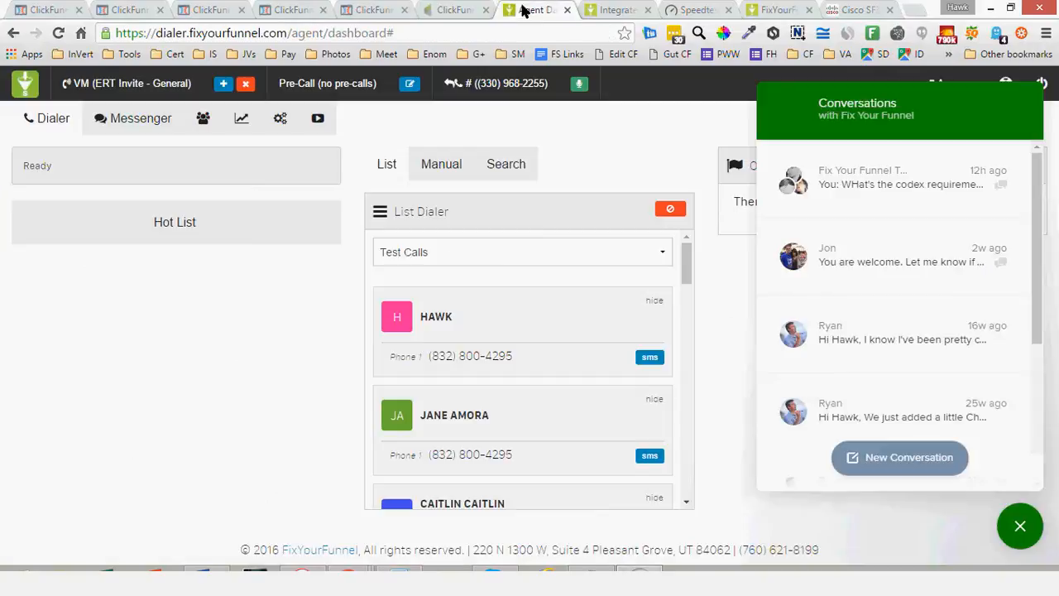
{"action": "left_click", "coordinate": [466, 10]}
{"action": "left_click", "coordinate": [567, 10]}
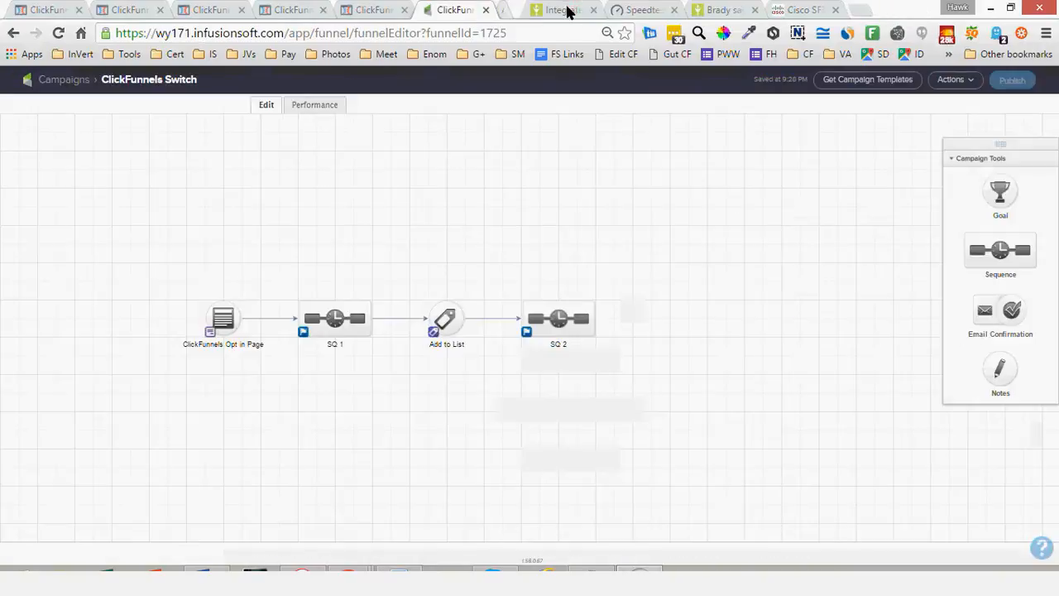
{"action": "left_click", "coordinate": [566, 10]}
{"action": "left_click", "coordinate": [567, 10]}
{"action": "left_click", "coordinate": [567, 10]}
{"action": "left_click", "coordinate": [567, 11]}
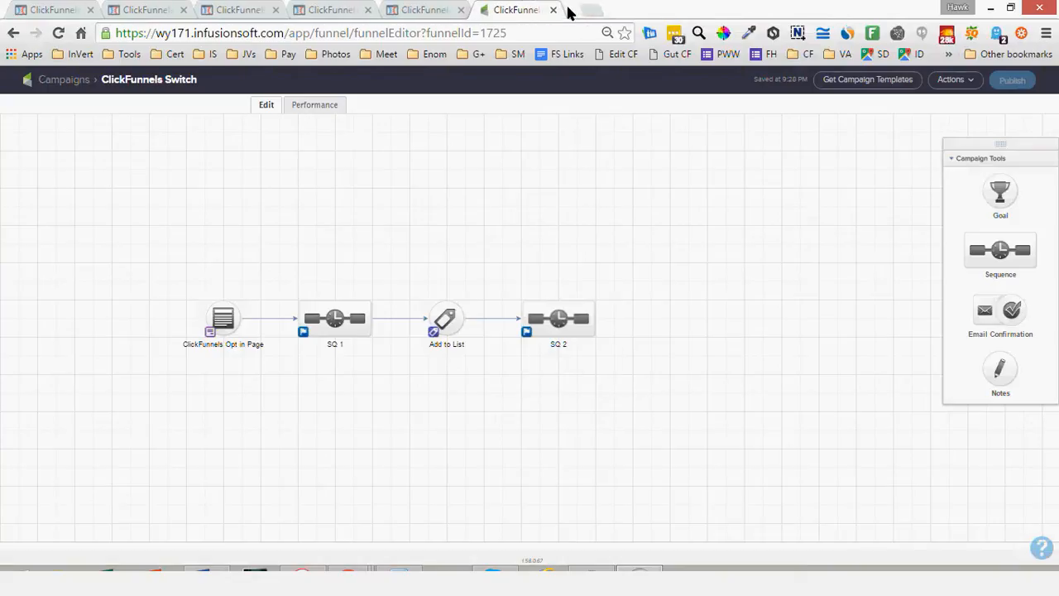
Switch to the Sequence 2 action funnel in ClickFunnels and close the support chat
{"action": "left_click", "coordinate": [442, 9]}
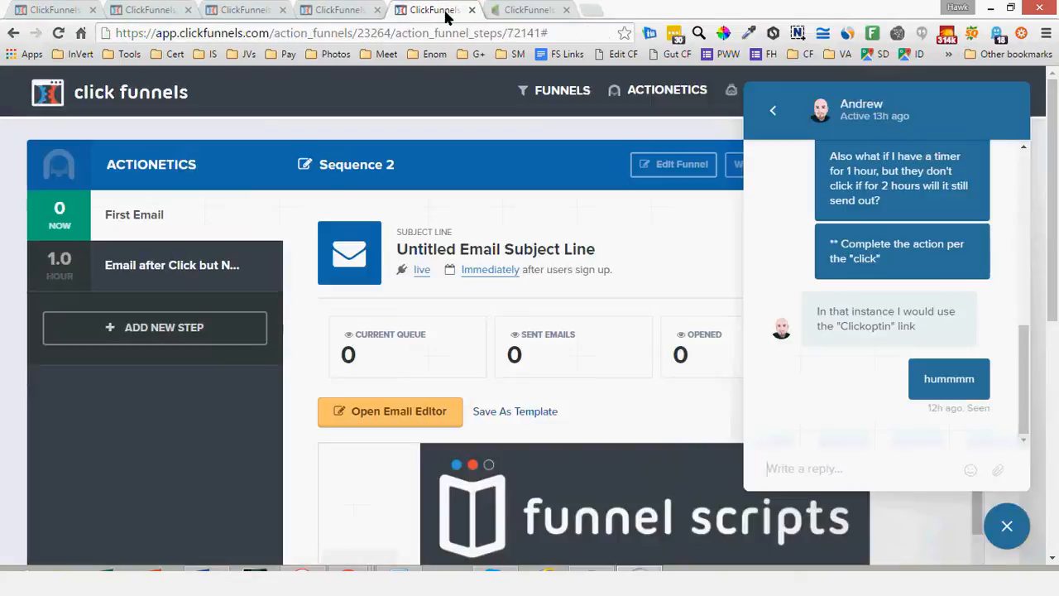
{"action": "left_click", "coordinate": [1005, 526]}
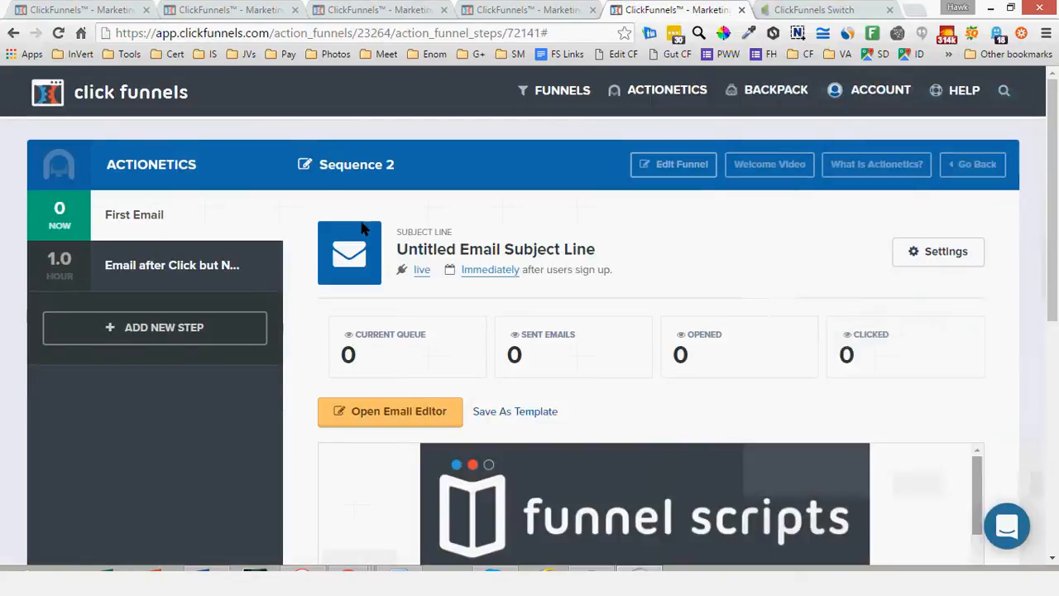
Set the Sequence 1 action to Add To List through ClickFunnels Internal, using the Switch From Infusionsoft - Visits Order Page list
{"action": "left_click", "coordinate": [515, 10]}
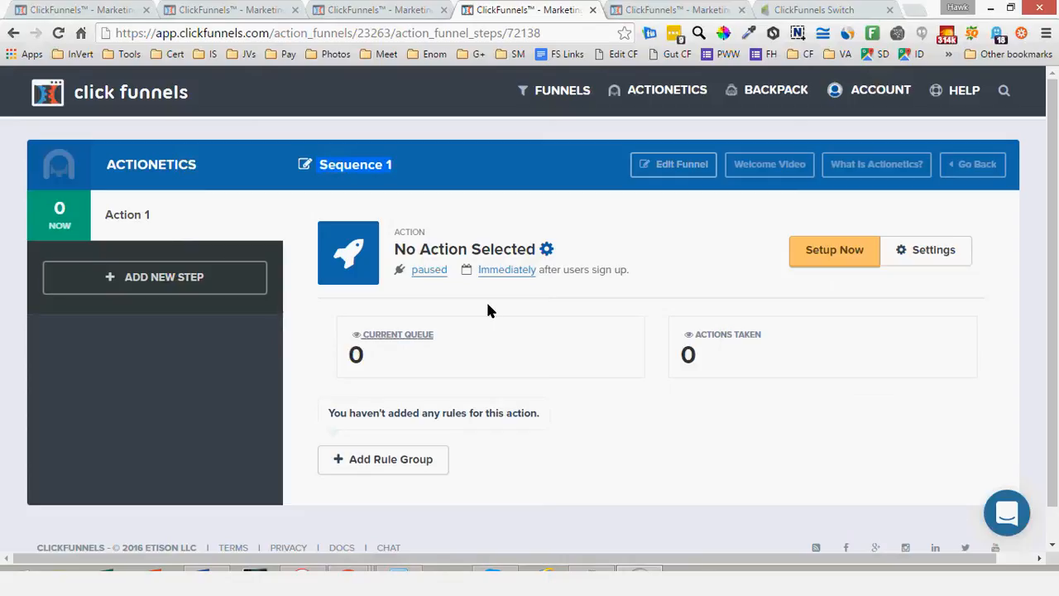
{"action": "left_click", "coordinate": [835, 252]}
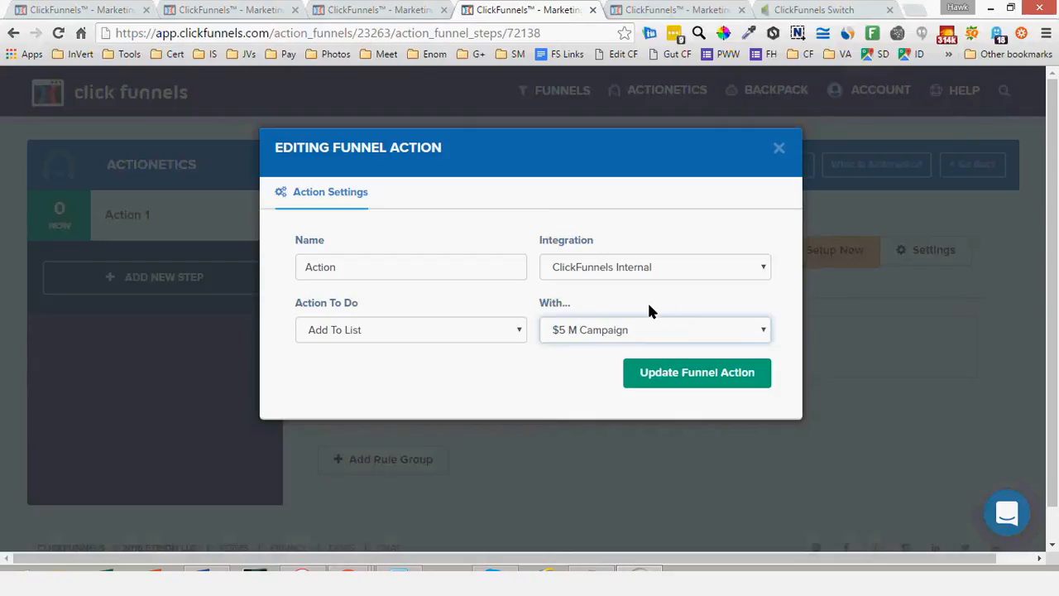
{"action": "left_click", "coordinate": [649, 311]}
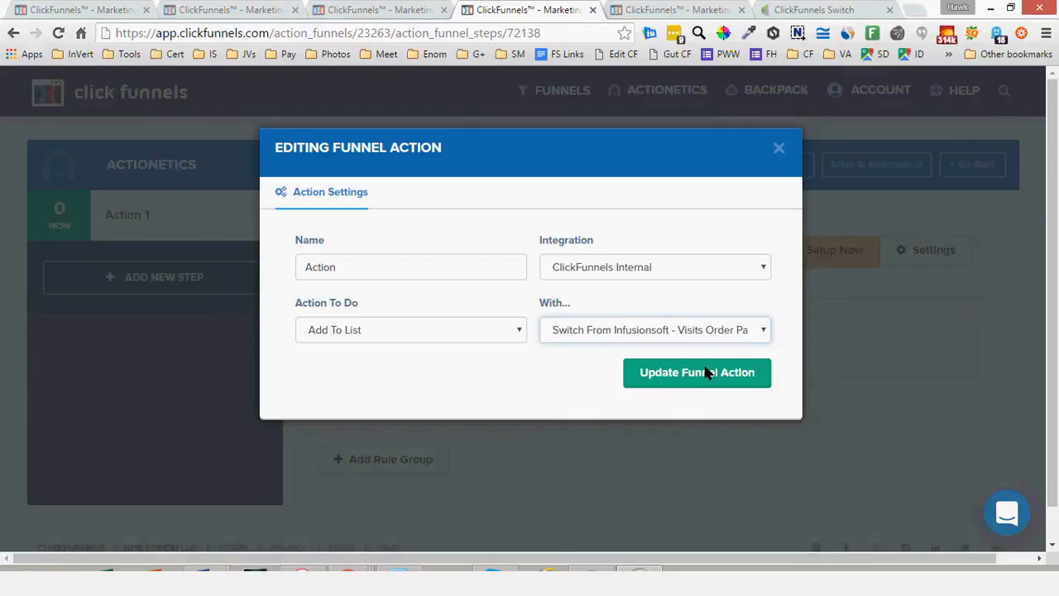
{"action": "left_click", "coordinate": [707, 373]}
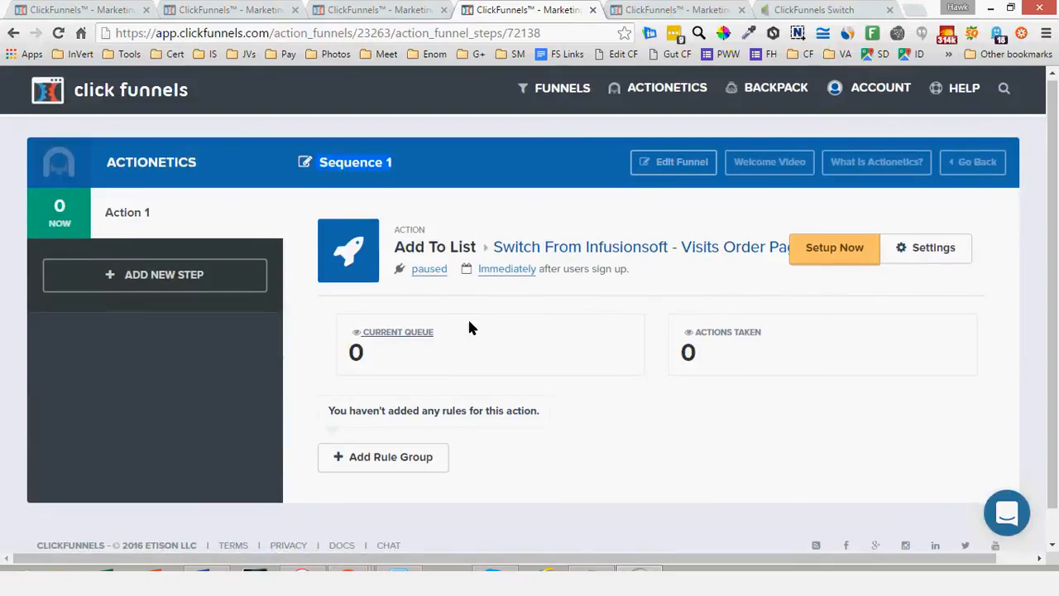
Try to add a custom rule group to the action requiring Visited Step equal to Switching From Infusionsoft / Order Form
{"action": "scroll", "coordinate": [469, 322], "scroll_direction": "down", "scroll_amount": 1}
{"action": "left_click", "coordinate": [397, 421]}
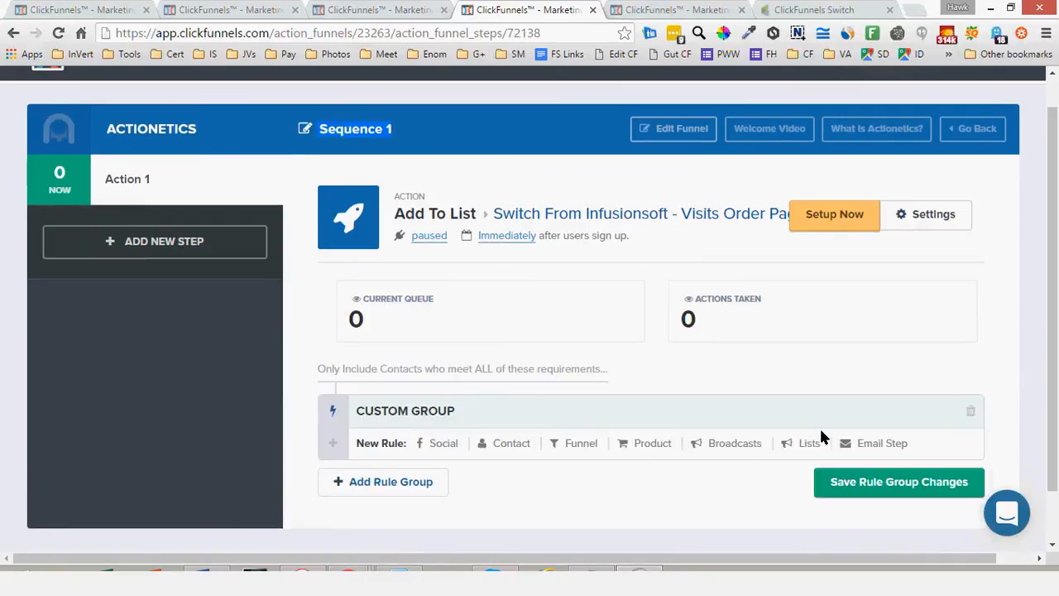
{"action": "left_click", "coordinate": [578, 444]}
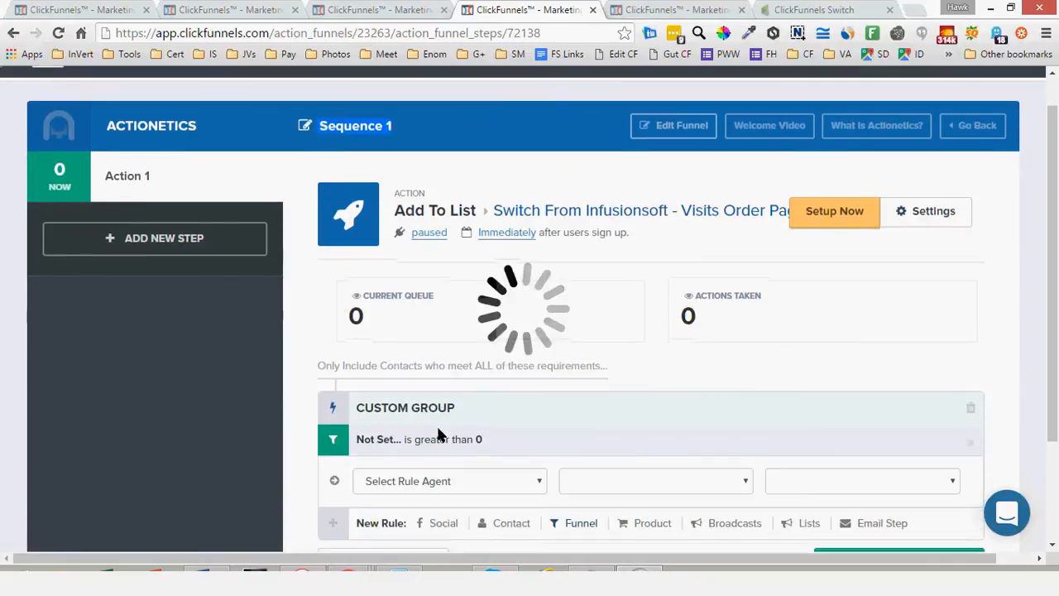
{"action": "scroll", "coordinate": [439, 435], "scroll_direction": "down", "scroll_amount": 1}
{"action": "scroll", "coordinate": [439, 434], "scroll_direction": "down", "scroll_amount": 3}
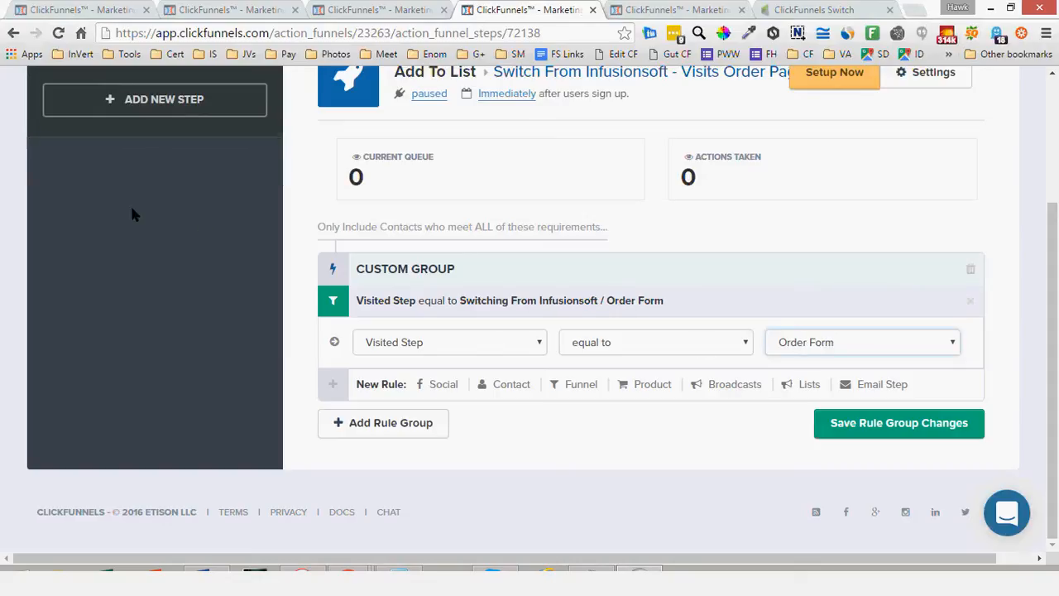
{"action": "scroll", "coordinate": [133, 214], "scroll_direction": "up", "scroll_amount": 1}
{"action": "scroll", "coordinate": [132, 214], "scroll_direction": "up", "scroll_amount": 2}
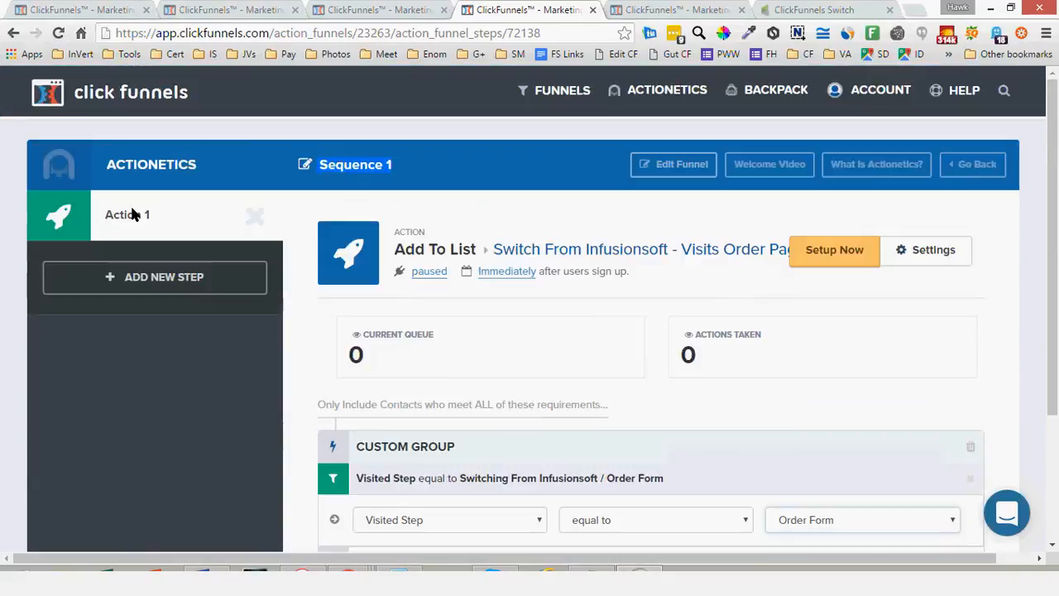
{"action": "scroll", "coordinate": [425, 329], "scroll_direction": "down", "scroll_amount": 3}
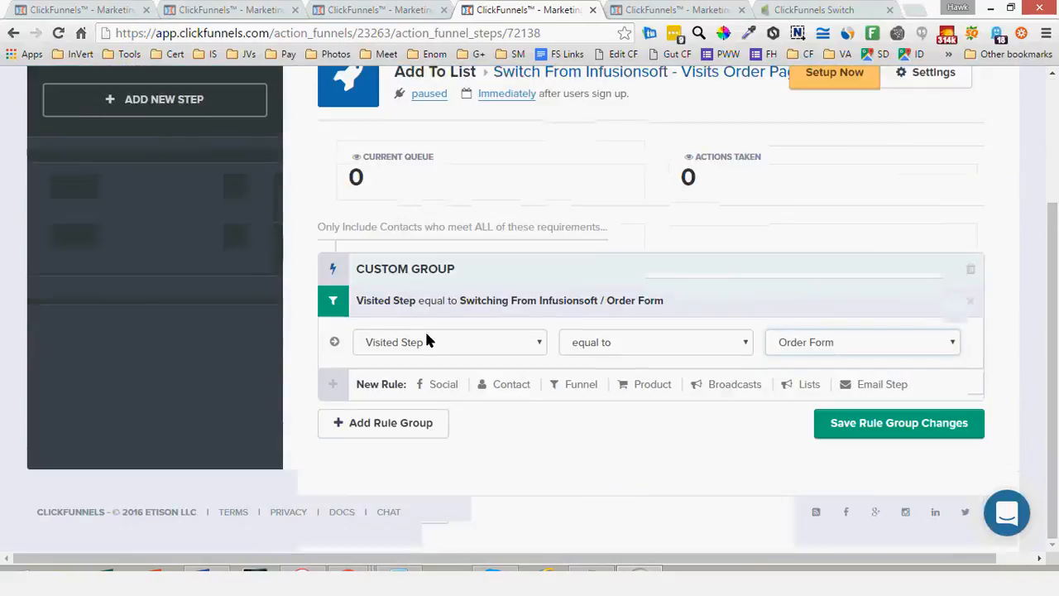
Set Action 1 of Sequence 1 to live with a trigger delay of 1 hour and update its settings
{"action": "scroll", "coordinate": [474, 222], "scroll_direction": "up", "scroll_amount": 1}
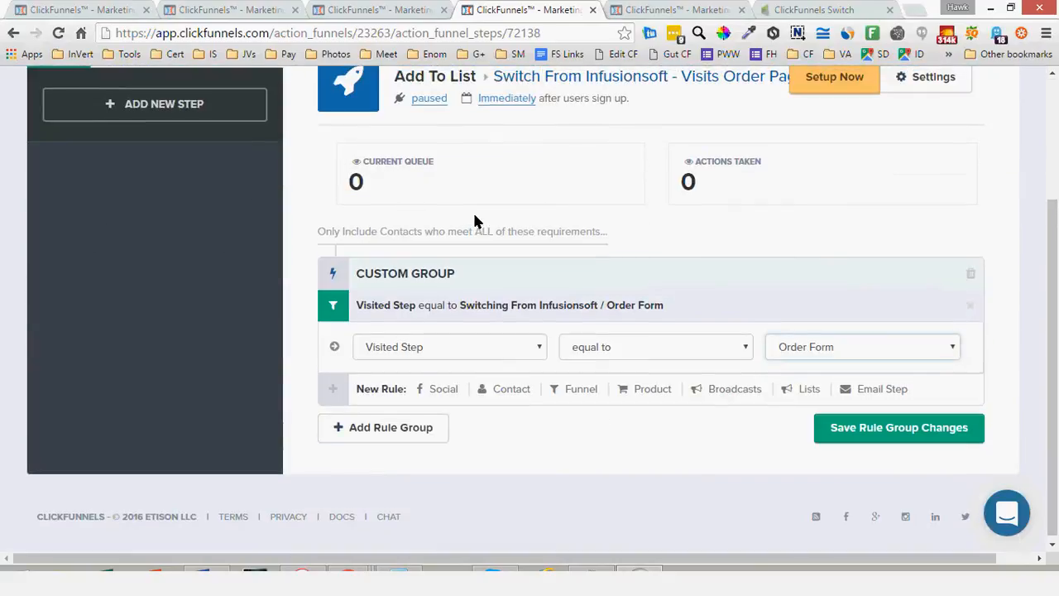
{"action": "scroll", "coordinate": [474, 222], "scroll_direction": "up", "scroll_amount": 1}
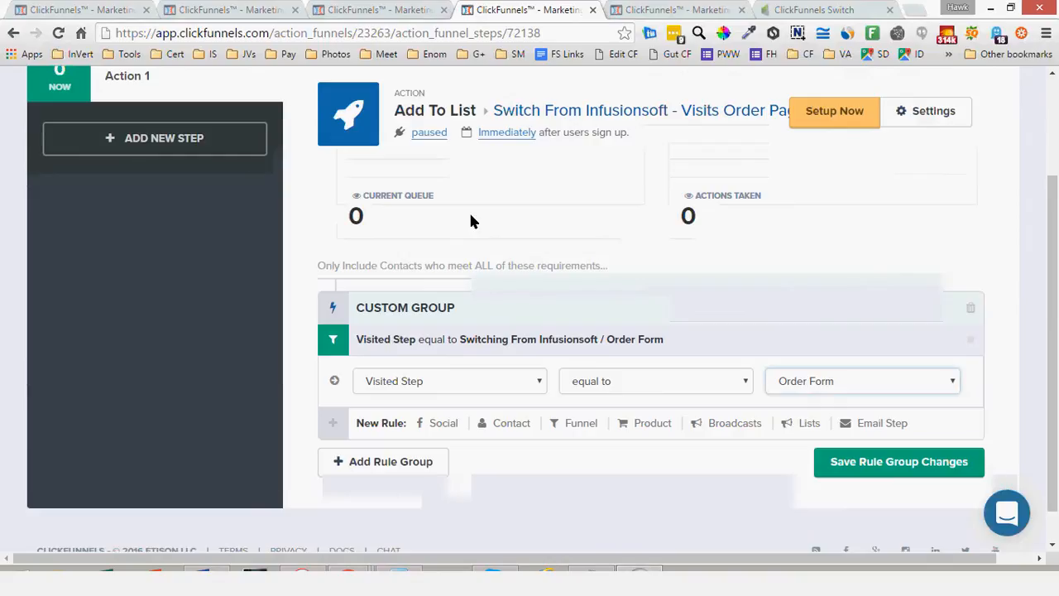
{"action": "scroll", "coordinate": [470, 219], "scroll_direction": "up", "scroll_amount": 1}
{"action": "left_click", "coordinate": [429, 167]}
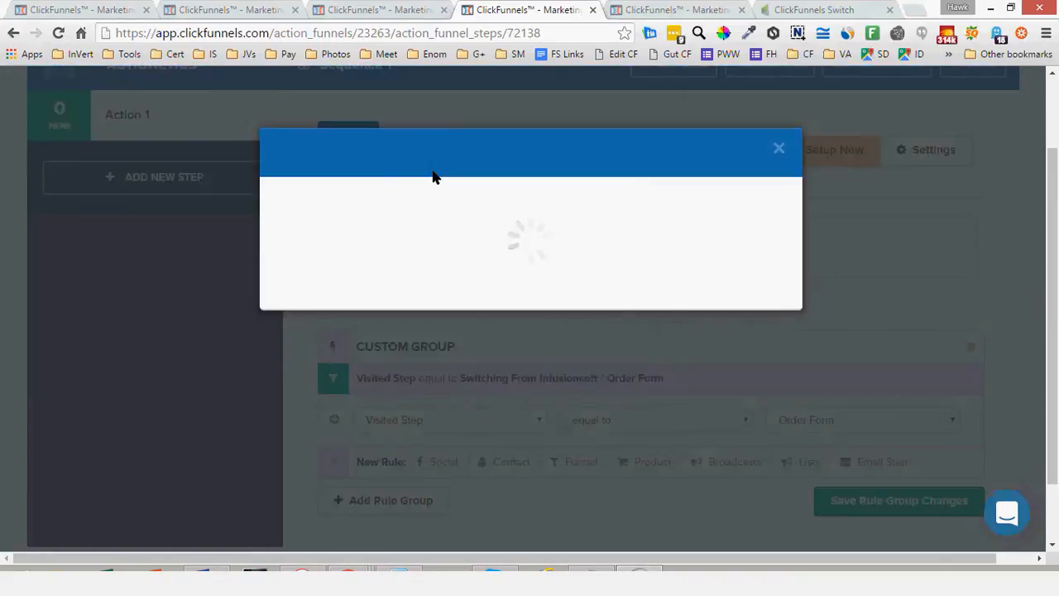
{"action": "left_click", "coordinate": [406, 315]}
{"action": "left_click", "coordinate": [374, 374]}
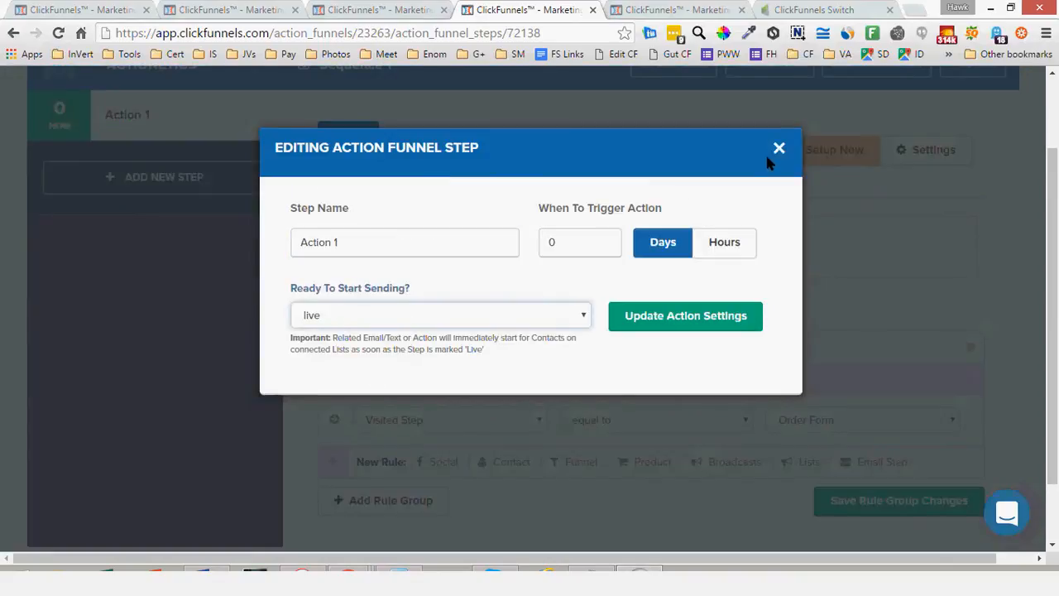
{"action": "left_click", "coordinate": [716, 243]}
{"action": "left_click", "coordinate": [548, 243]}
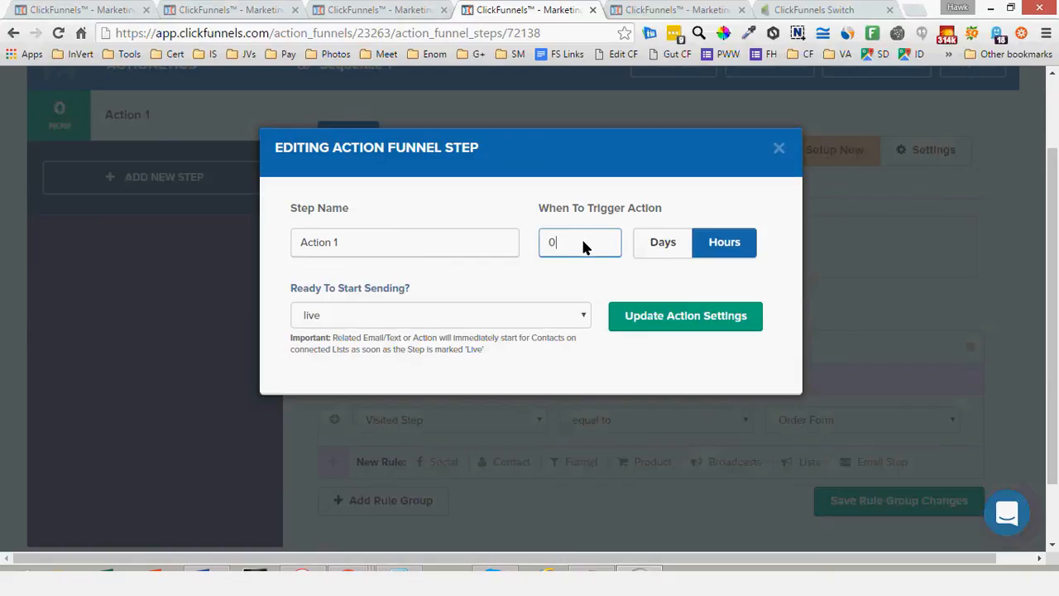
{"action": "double_click", "coordinate": [552, 245]}
{"action": "type", "text": "1"}
{"action": "left_click", "coordinate": [657, 279]}
{"action": "left_click", "coordinate": [672, 309]}
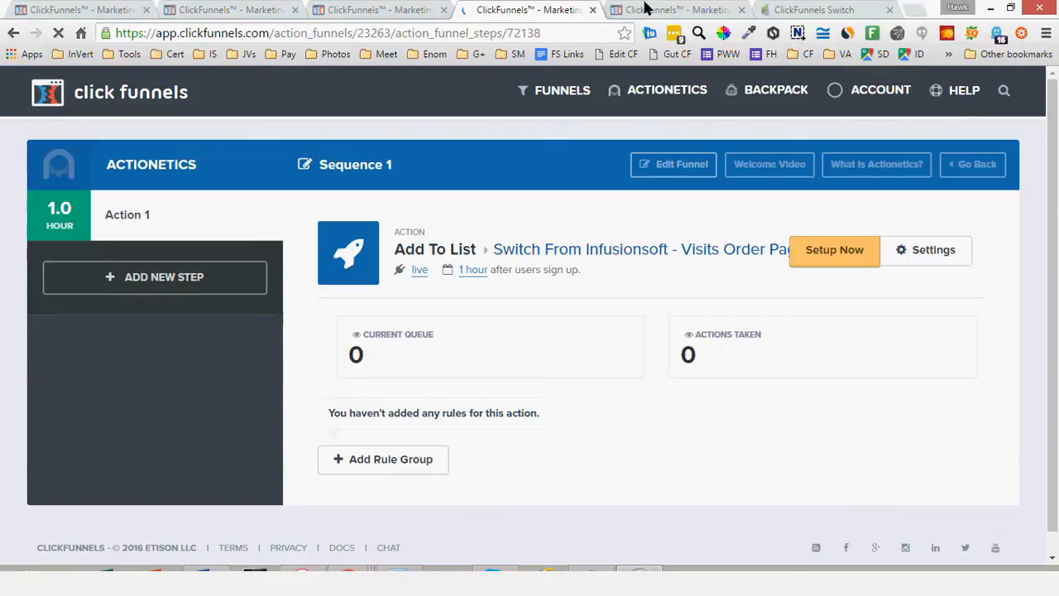
Revisit the funnel's Squeeze Page overview and compare it with the Sequence 2 and Sequence 1 action funnels
{"action": "left_click", "coordinate": [223, 10]}
{"action": "left_click", "coordinate": [102, 10]}
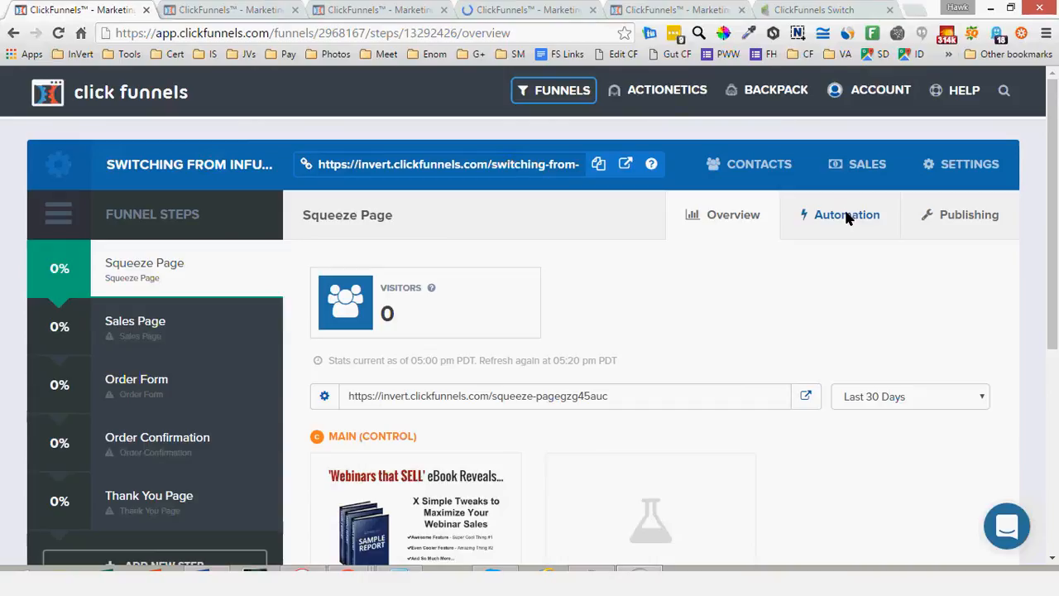
{"action": "left_click", "coordinate": [674, 6]}
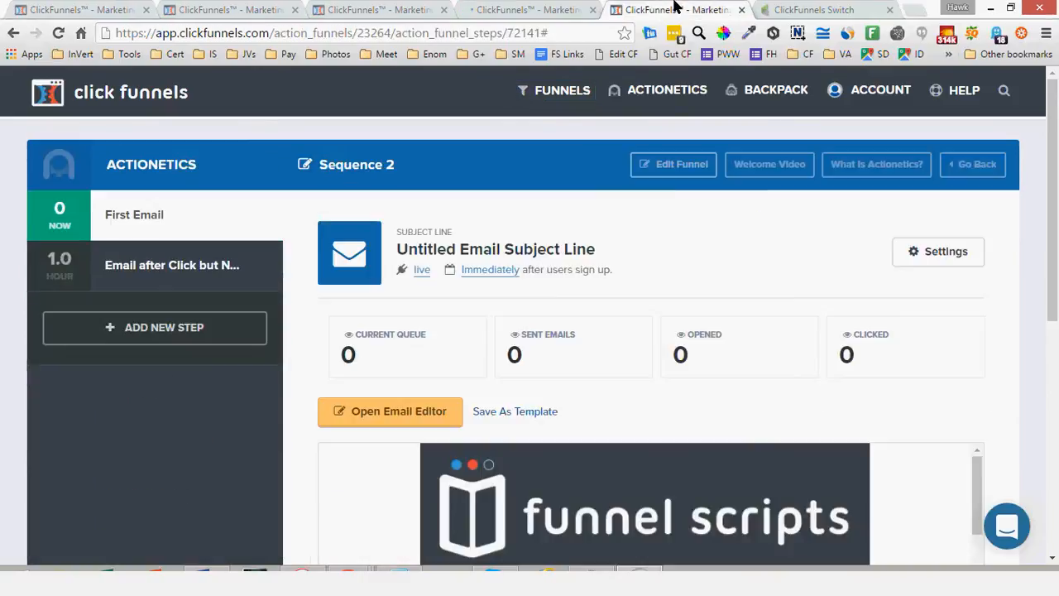
{"action": "left_click", "coordinate": [525, 10]}
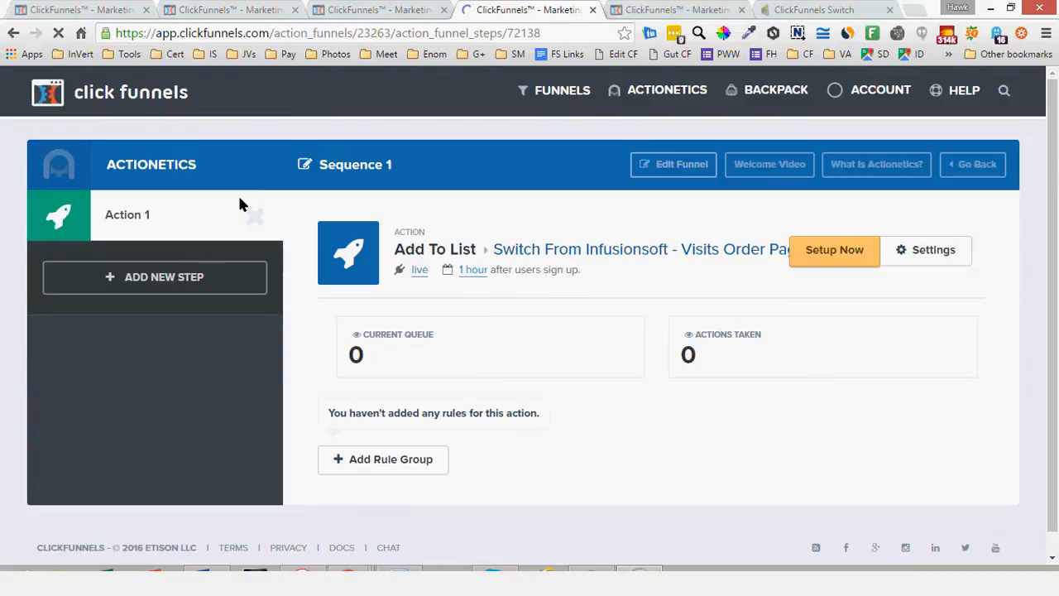
Review the first email of Sequence 2, including its send timing, statistics and message preview
{"action": "left_click", "coordinate": [647, 10]}
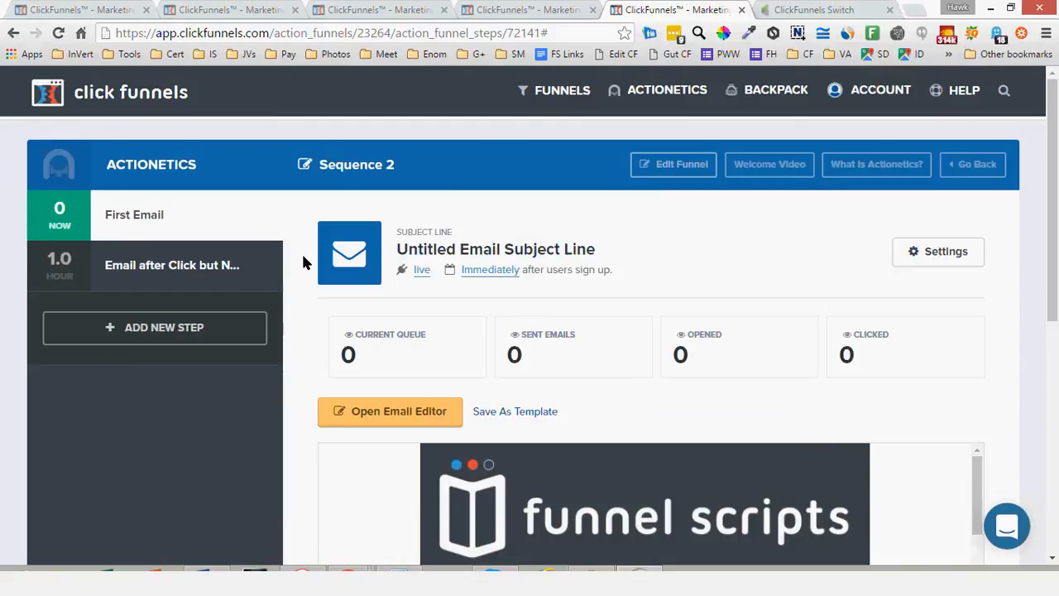
{"action": "scroll", "coordinate": [319, 272], "scroll_direction": "down", "scroll_amount": 1}
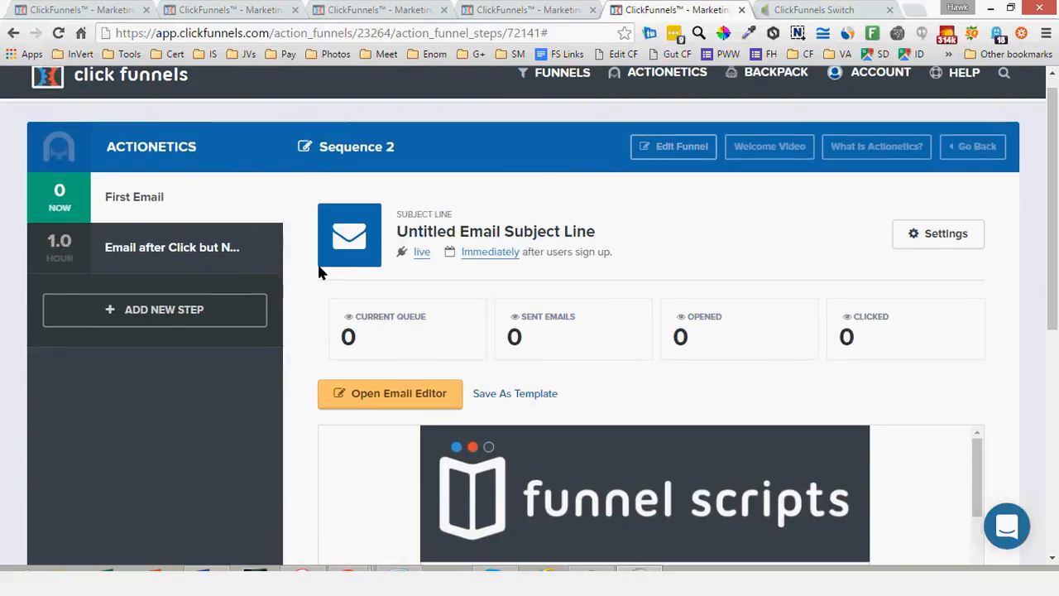
{"action": "scroll", "coordinate": [316, 261], "scroll_direction": "down", "scroll_amount": 2}
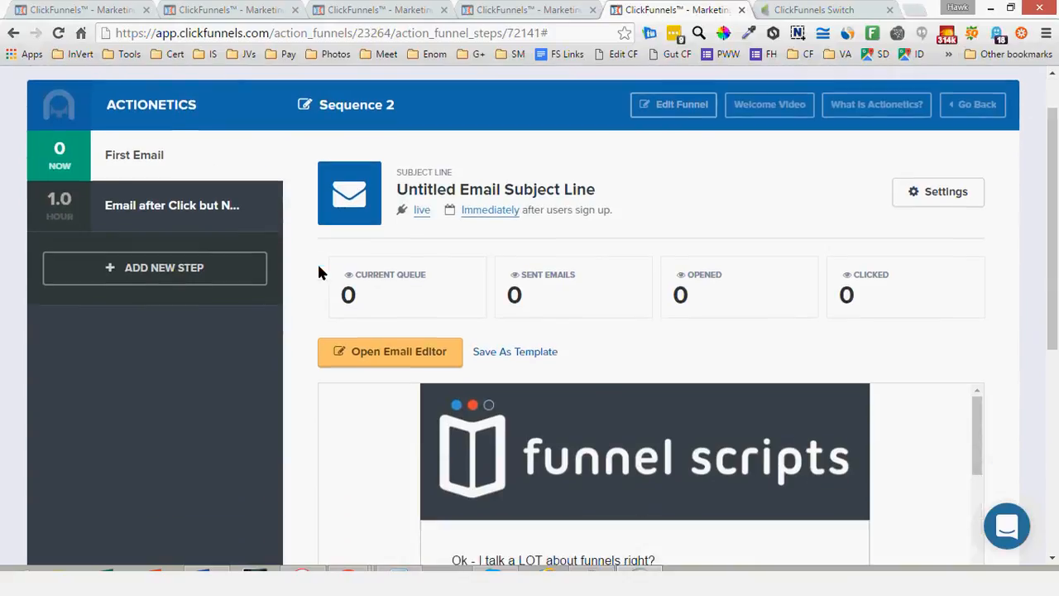
{"action": "scroll", "coordinate": [305, 273], "scroll_direction": "down", "scroll_amount": 1}
{"action": "scroll", "coordinate": [307, 278], "scroll_direction": "down", "scroll_amount": 3}
{"action": "scroll", "coordinate": [305, 278], "scroll_direction": "up", "scroll_amount": 3}
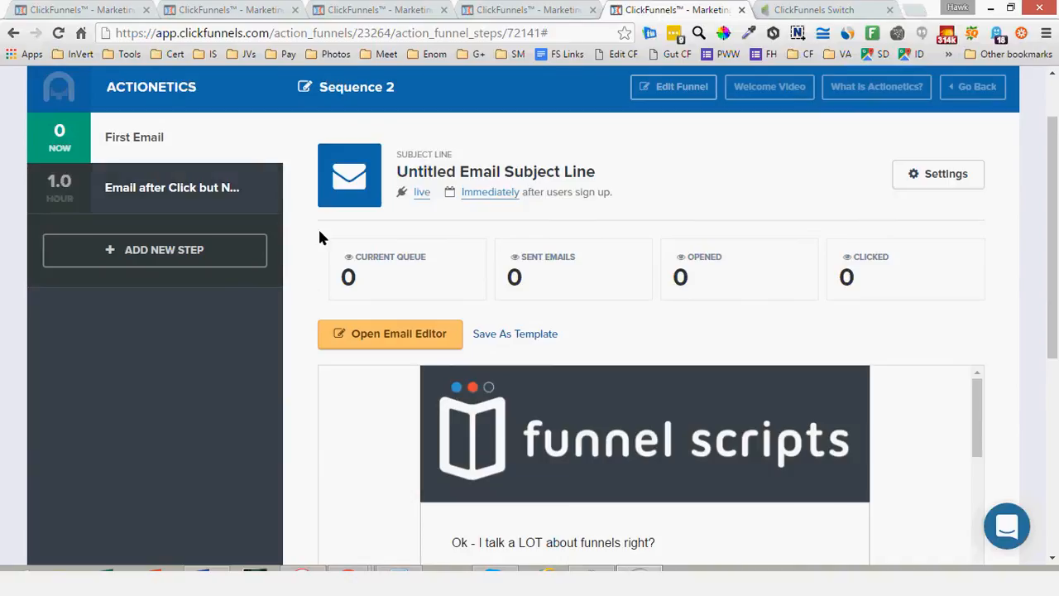
Compare the First Email and the one-hour follow-up email in Sequence 2, examining their timing, message previews and rule areas
{"action": "scroll", "coordinate": [321, 239], "scroll_direction": "down", "scroll_amount": 1}
{"action": "scroll", "coordinate": [318, 234], "scroll_direction": "down", "scroll_amount": 1}
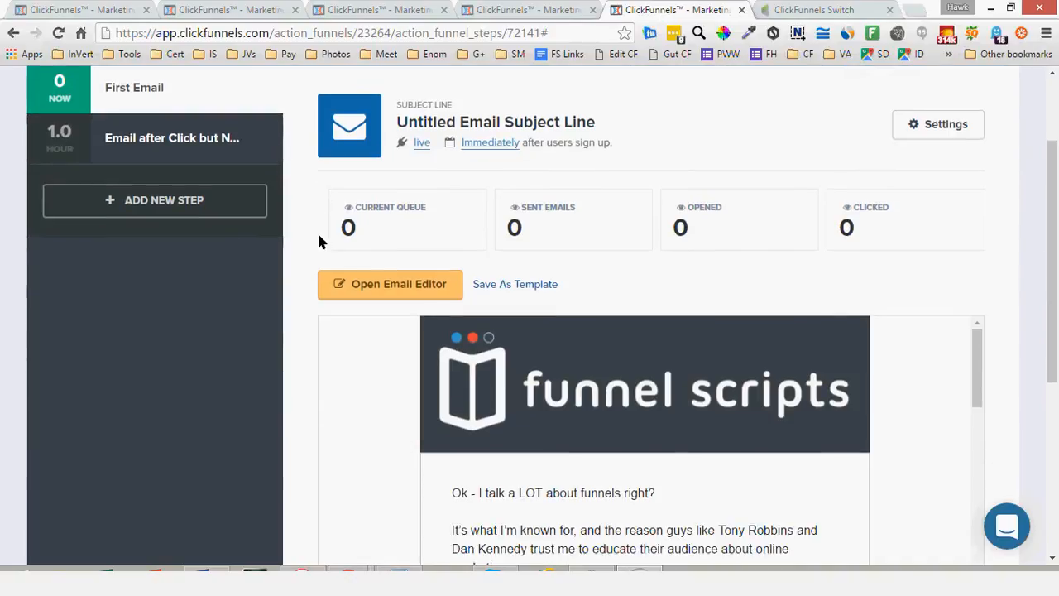
{"action": "scroll", "coordinate": [320, 240], "scroll_direction": "down", "scroll_amount": 1}
{"action": "scroll", "coordinate": [319, 255], "scroll_direction": "down", "scroll_amount": 1}
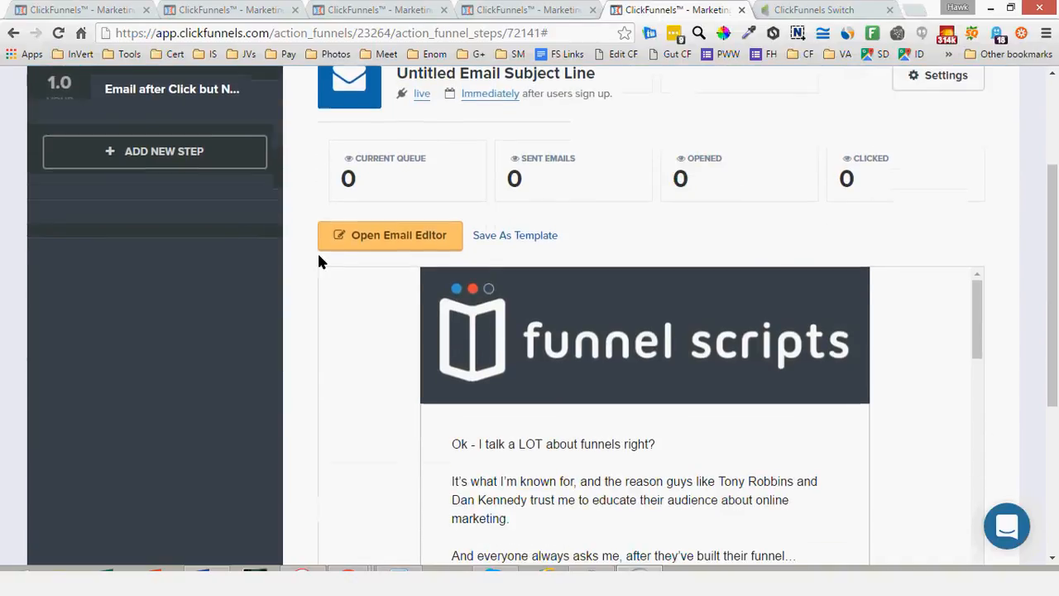
{"action": "scroll", "coordinate": [319, 256], "scroll_direction": "up", "scroll_amount": 3}
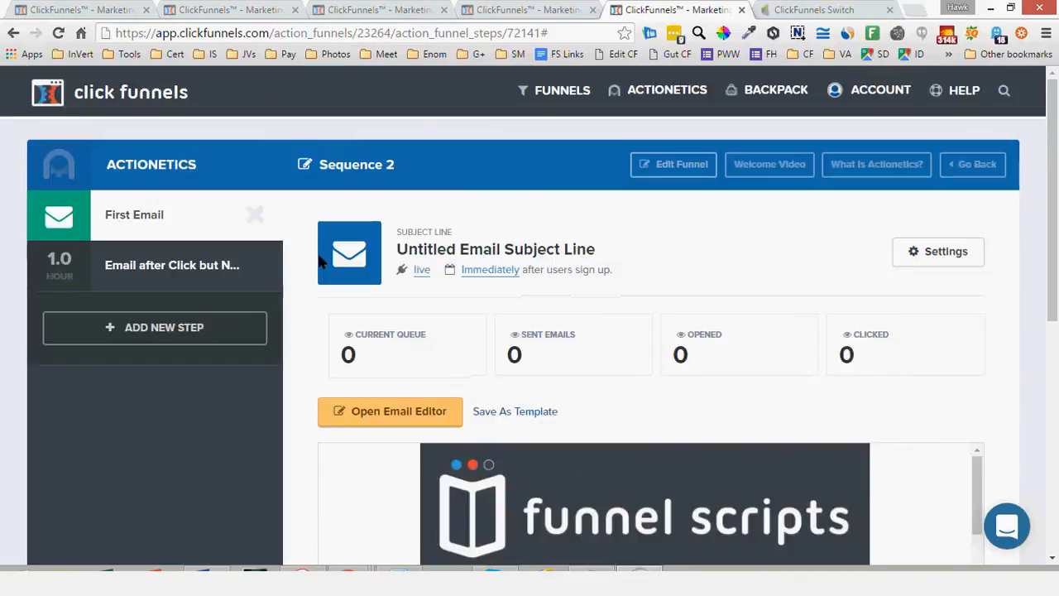
{"action": "scroll", "coordinate": [320, 259], "scroll_direction": "down", "scroll_amount": 10}
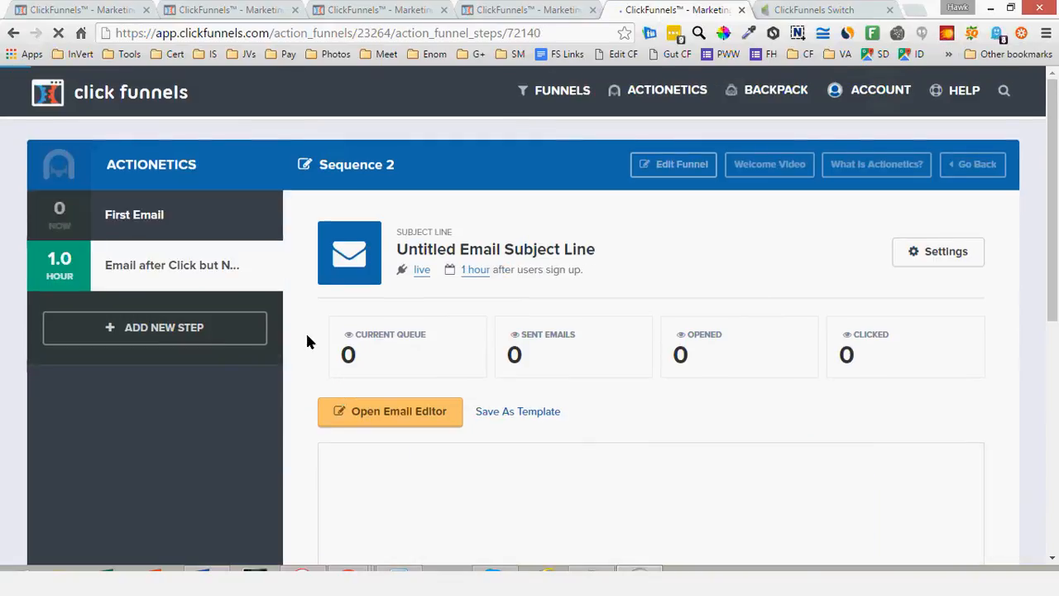
{"action": "scroll", "coordinate": [308, 414], "scroll_direction": "down", "scroll_amount": 3}
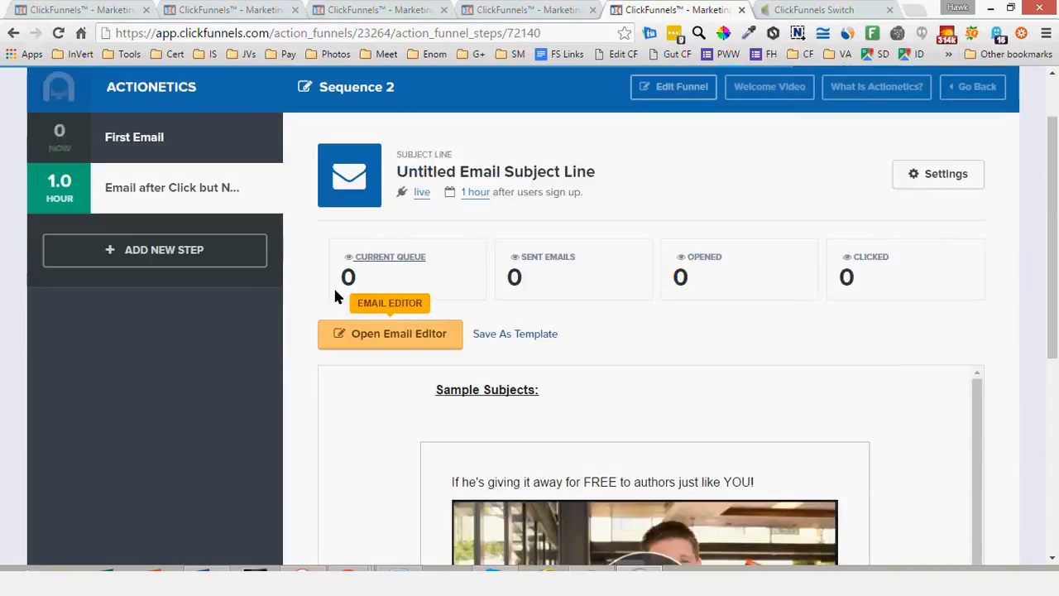
{"action": "scroll", "coordinate": [336, 285], "scroll_direction": "down", "scroll_amount": 5}
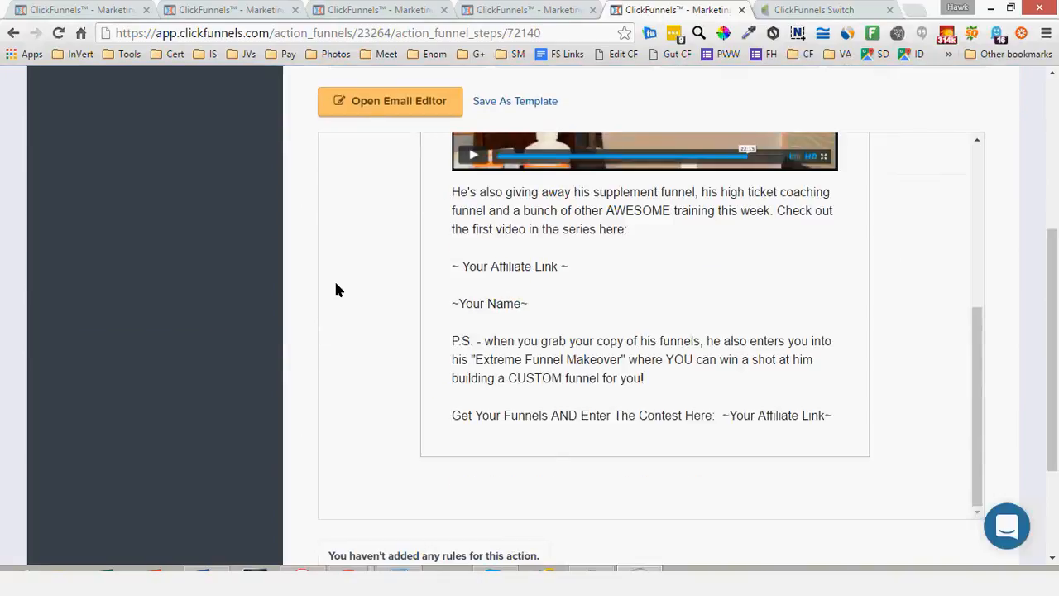
{"action": "scroll", "coordinate": [336, 288], "scroll_direction": "down", "scroll_amount": 2}
{"action": "scroll", "coordinate": [239, 293], "scroll_direction": "up", "scroll_amount": 4}
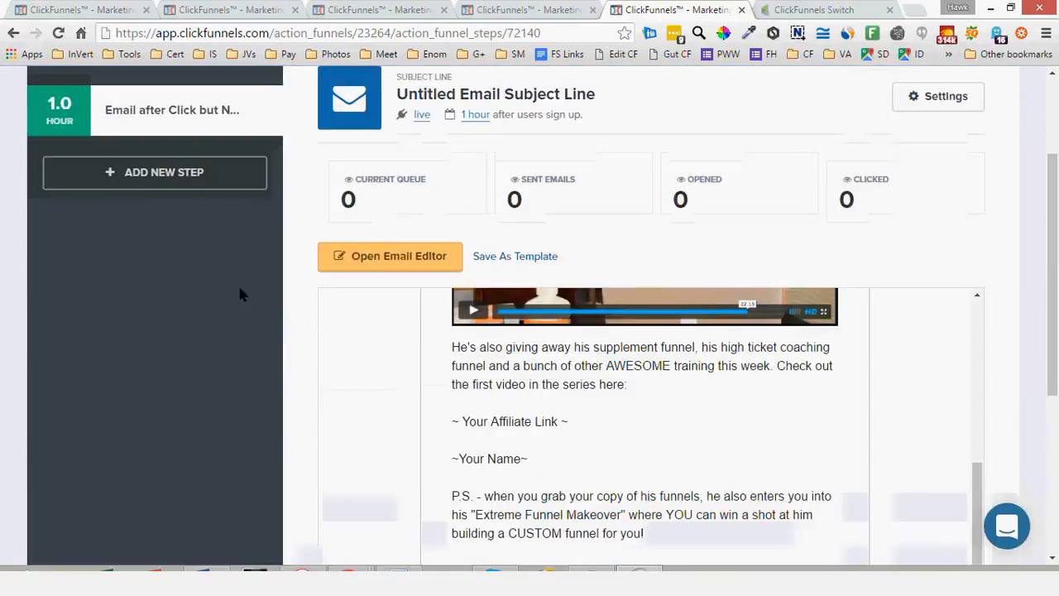
{"action": "scroll", "coordinate": [240, 294], "scroll_direction": "up", "scroll_amount": 2}
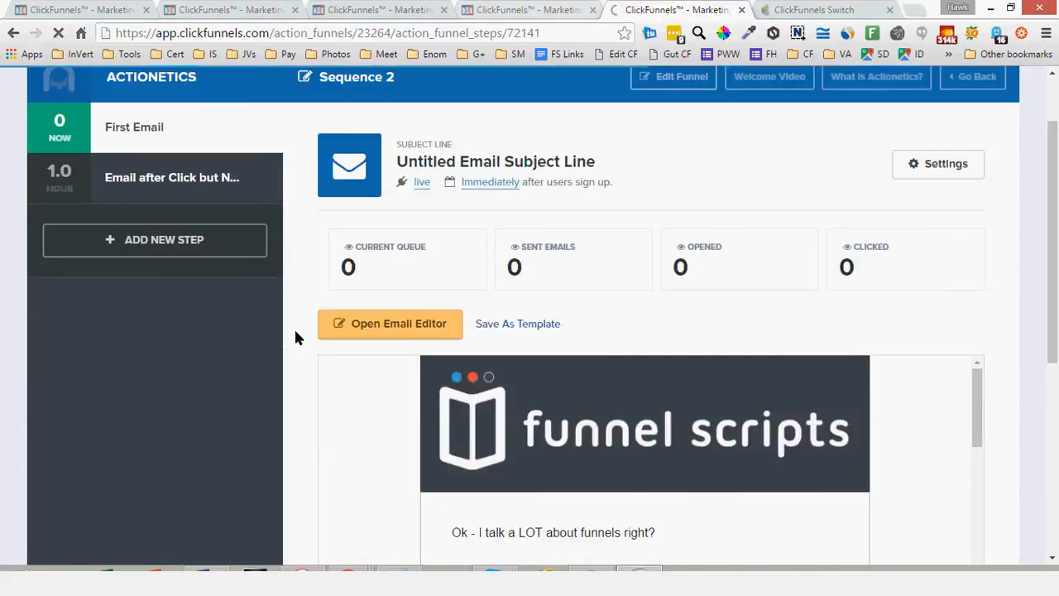
{"action": "scroll", "coordinate": [306, 261], "scroll_direction": "down", "scroll_amount": 5}
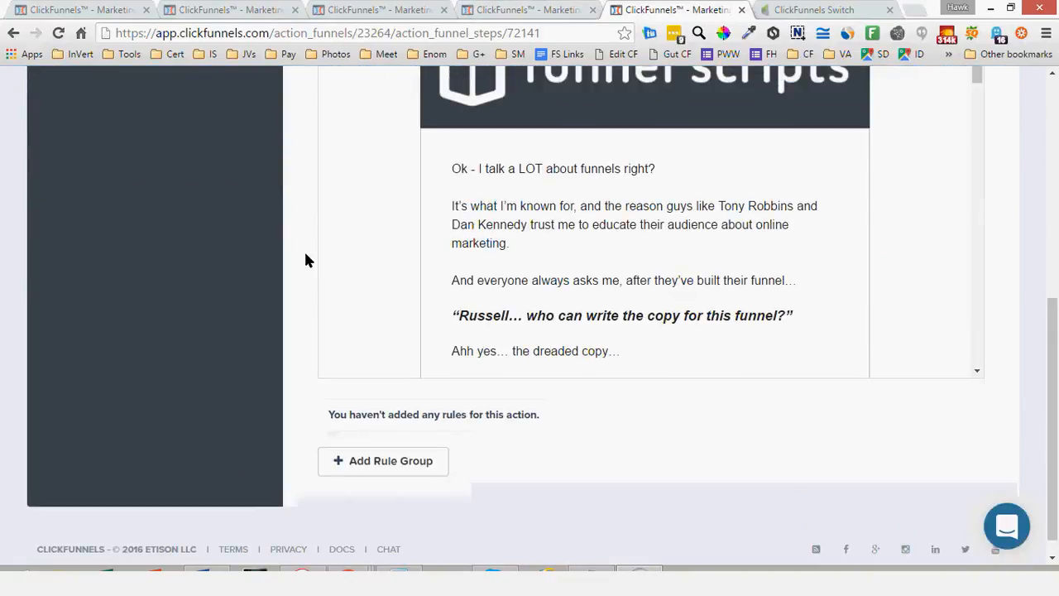
{"action": "scroll", "coordinate": [305, 260], "scroll_direction": "up", "scroll_amount": 3}
{"action": "scroll", "coordinate": [305, 261], "scroll_direction": "up", "scroll_amount": 2}
Add a custom rule group to Sequence 2's one-hour email requiring Clicked Email Step is equal to Sequence 2 / First Email
{"action": "left_click", "coordinate": [171, 177]}
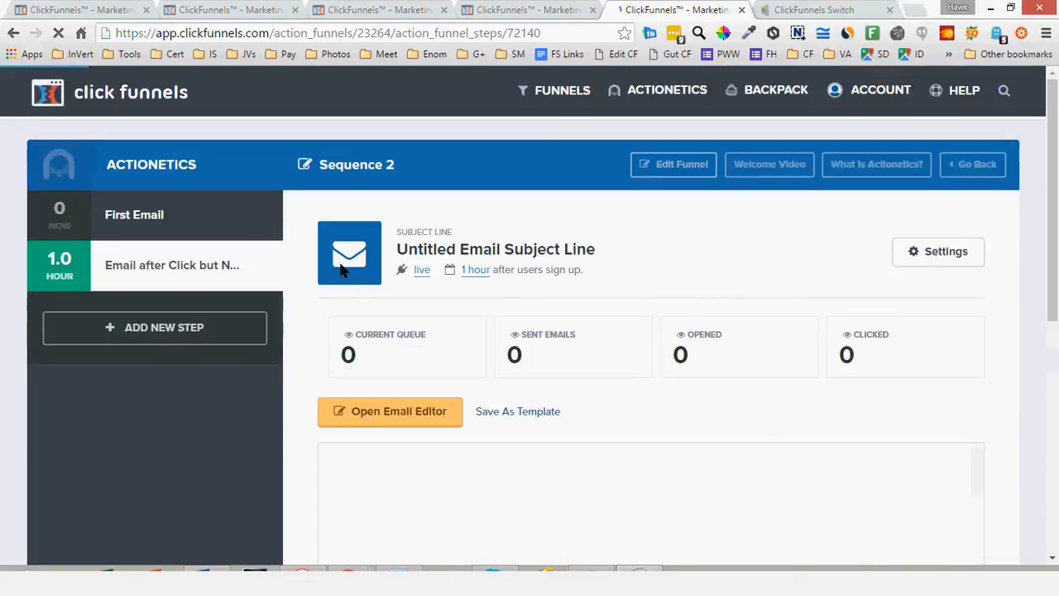
{"action": "scroll", "coordinate": [356, 294], "scroll_direction": "down", "scroll_amount": 5}
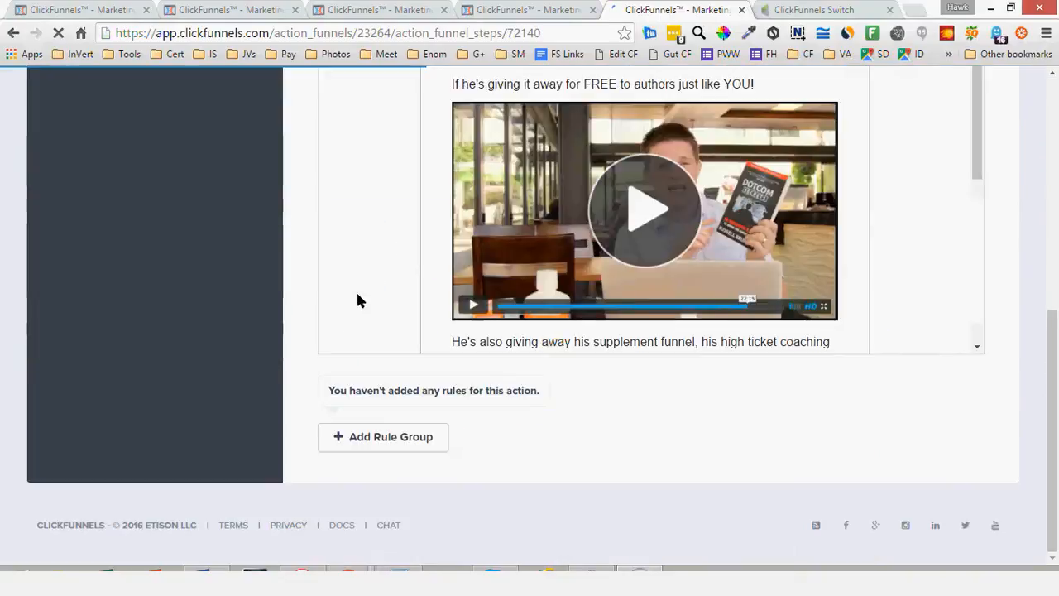
{"action": "left_click", "coordinate": [879, 457]}
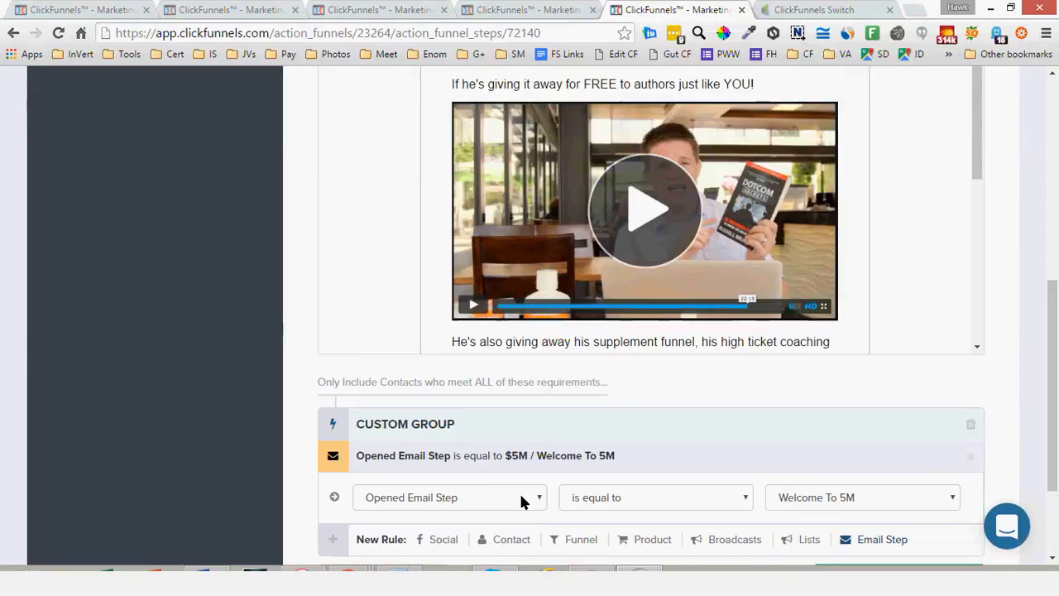
{"action": "left_click", "coordinate": [484, 473]}
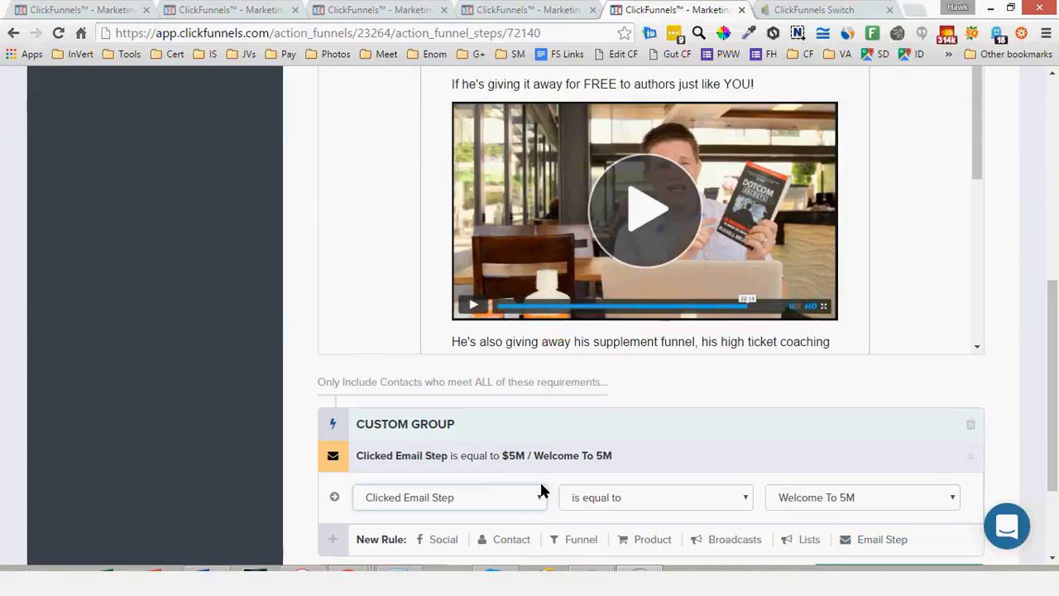
{"action": "left_click", "coordinate": [810, 472]}
{"action": "left_click", "coordinate": [757, 458]}
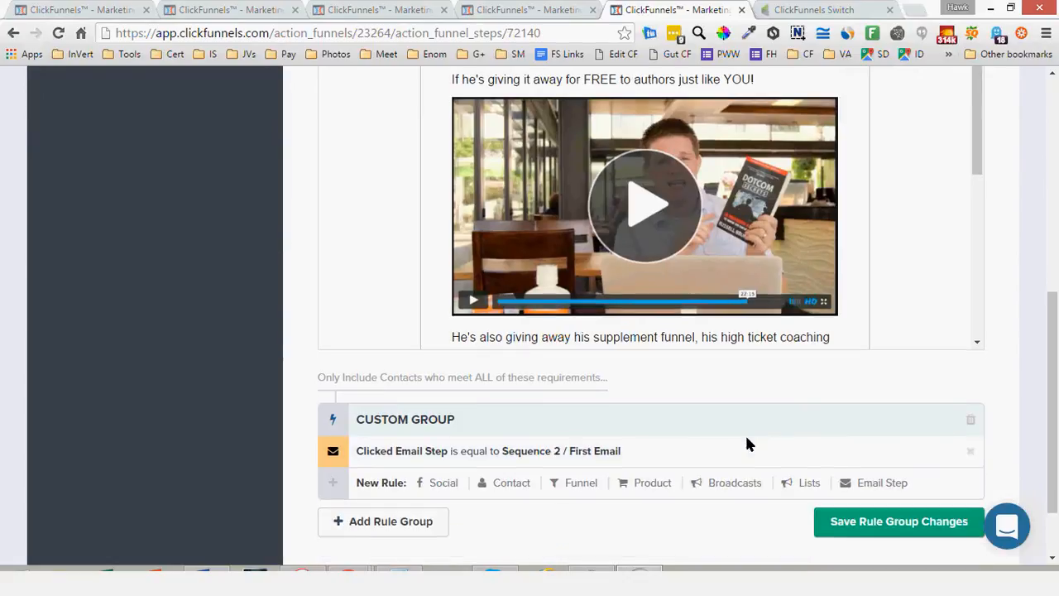
{"action": "scroll", "coordinate": [746, 444], "scroll_direction": "down", "scroll_amount": 1}
{"action": "scroll", "coordinate": [746, 440], "scroll_direction": "down", "scroll_amount": 1}
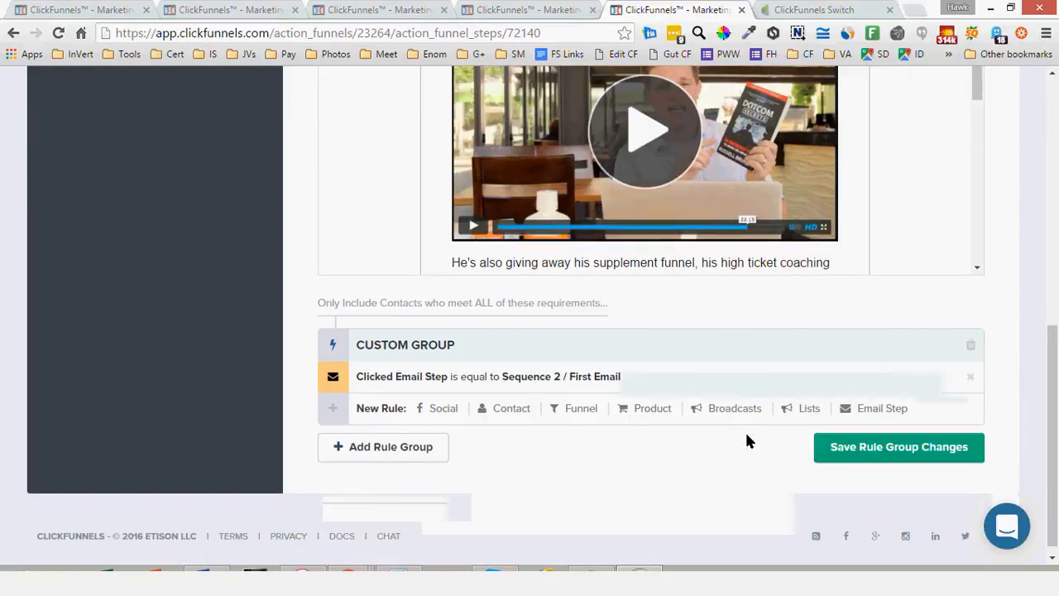
{"action": "scroll", "coordinate": [746, 440], "scroll_direction": "down", "scroll_amount": 1}
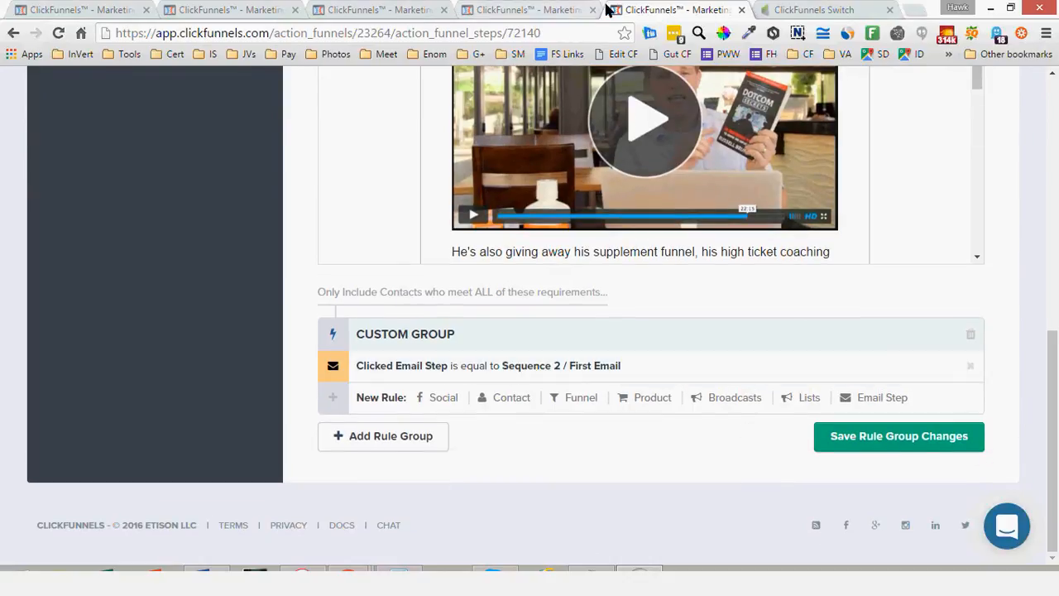
Switch to the Infusionsoft campaign and add a goal below Add to List that is achieved when a user applies a tag
{"action": "left_click", "coordinate": [847, 8]}
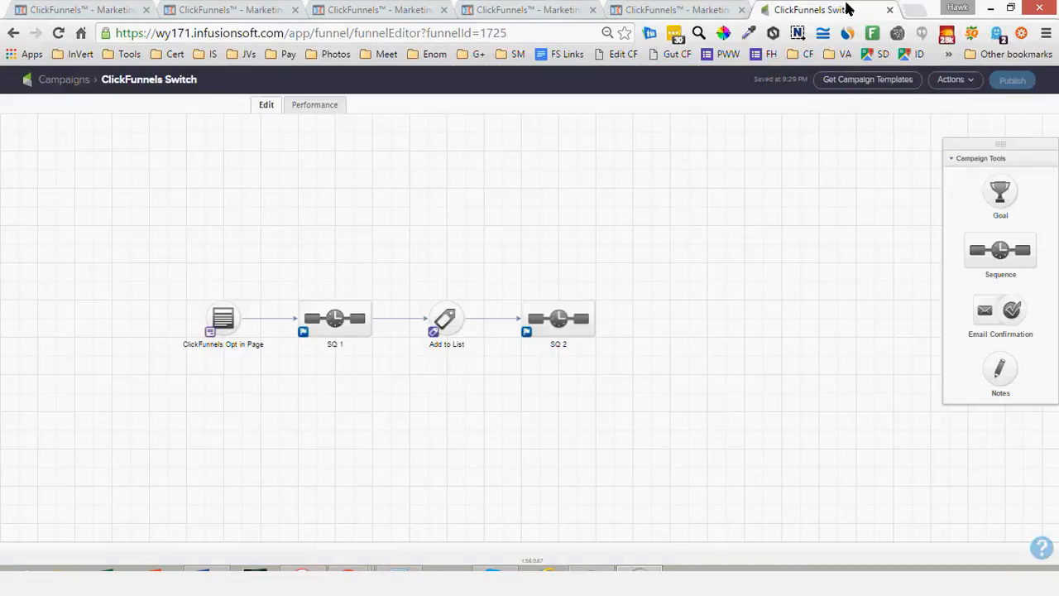
{"action": "left_click_drag", "start_coordinate": [815, 357], "coordinate": [447, 362]}
{"action": "left_click", "coordinate": [488, 321]}
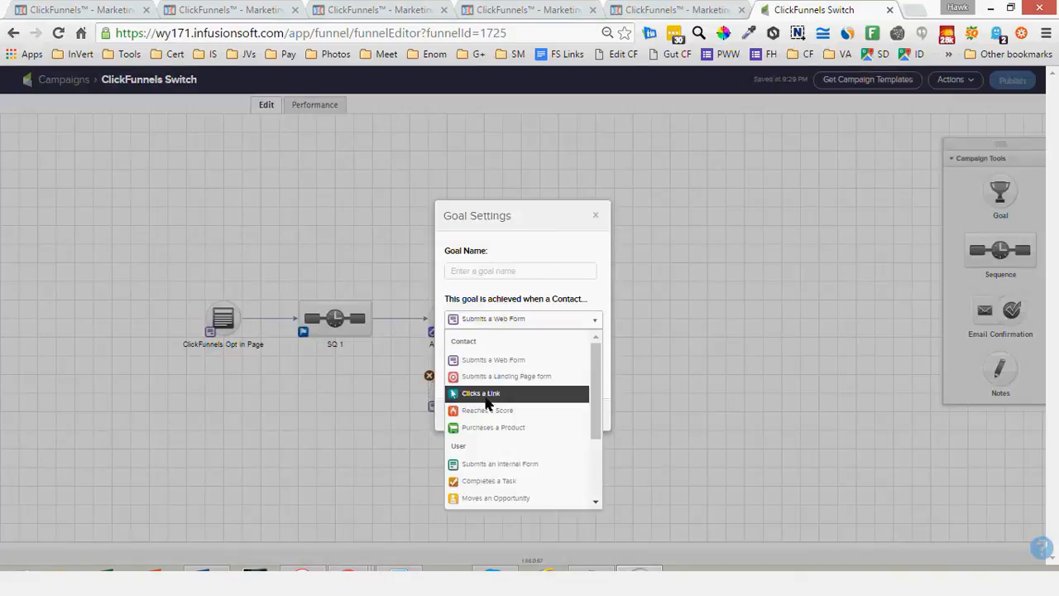
{"action": "scroll", "coordinate": [485, 402], "scroll_direction": "down", "scroll_amount": 3}
{"action": "left_click", "coordinate": [483, 428]}
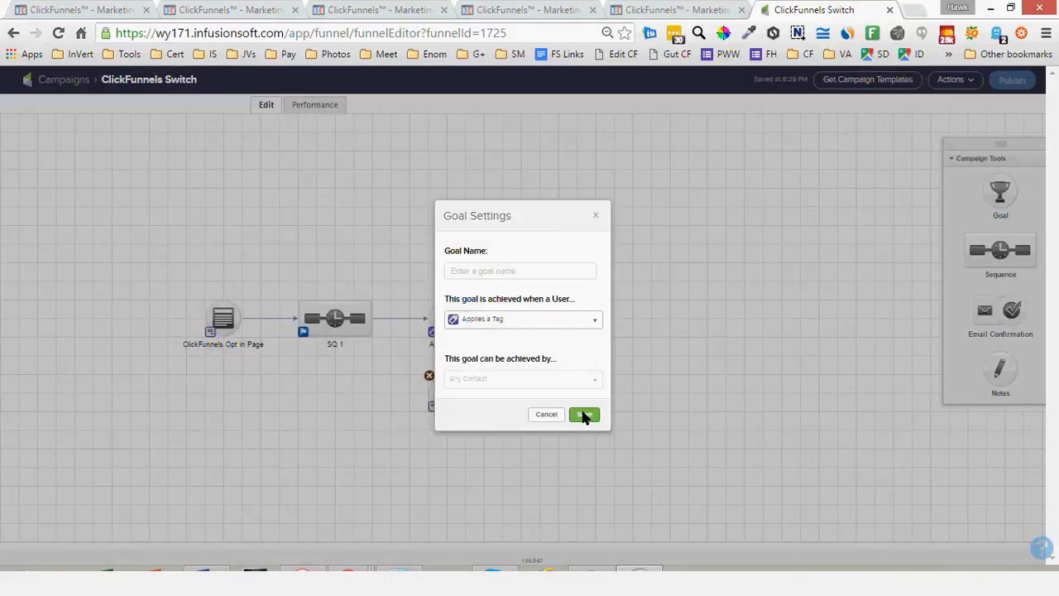
{"action": "left_click", "coordinate": [583, 414]}
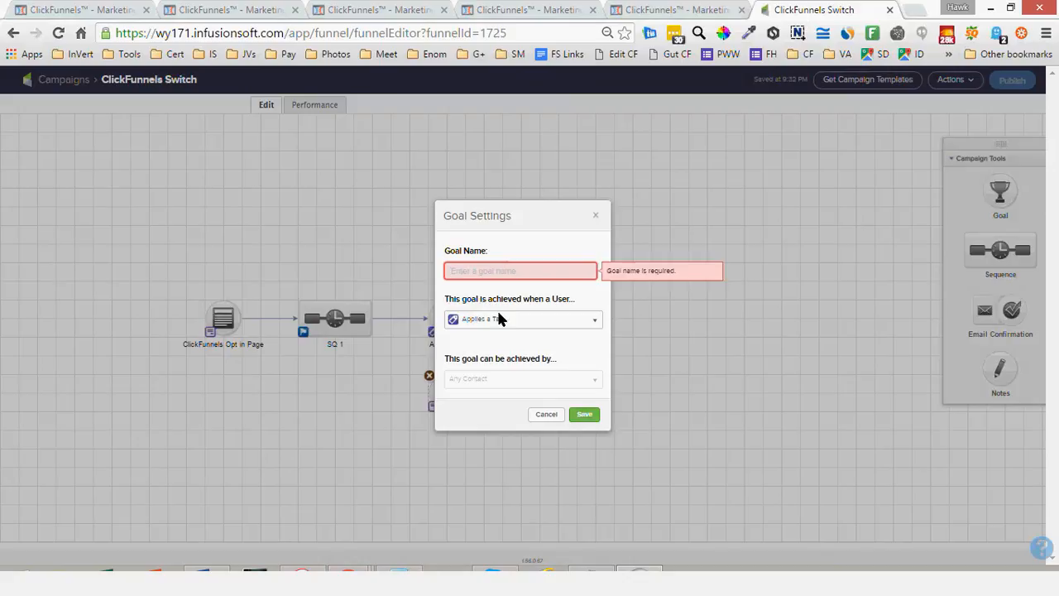
Name the new tag goal "Open but no click" and connect SQ 1 to it
{"action": "type", "text": "No"}
{"action": "key", "text": "BackSpace"}
{"action": "key", "text": "BackSpace"}
{"action": "type", "text": "Open but no click"}
{"action": "key", "text": "Return"}
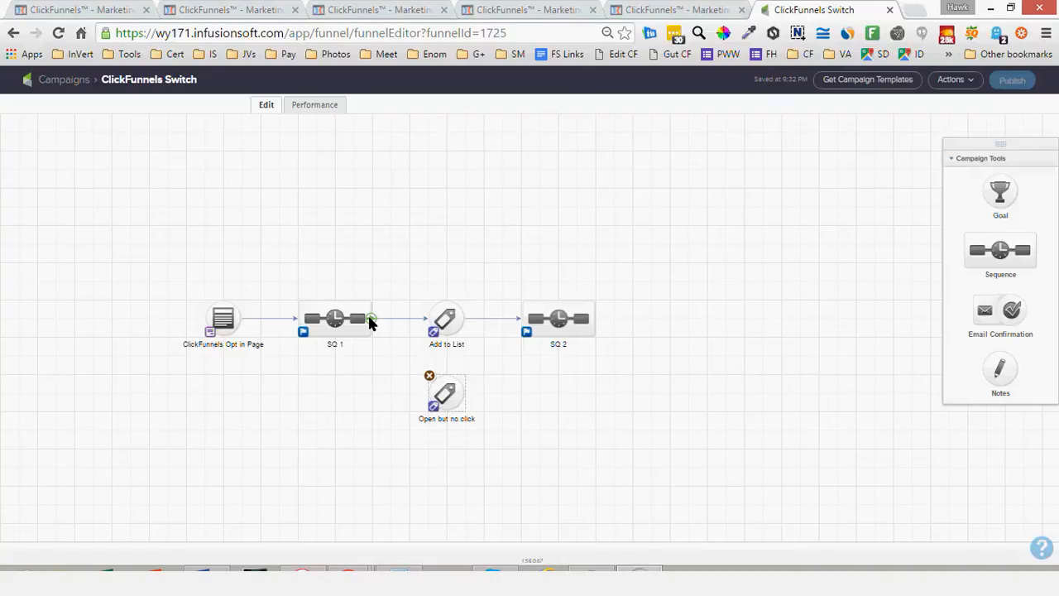
{"action": "left_click_drag", "start_coordinate": [371, 321], "coordinate": [444, 392]}
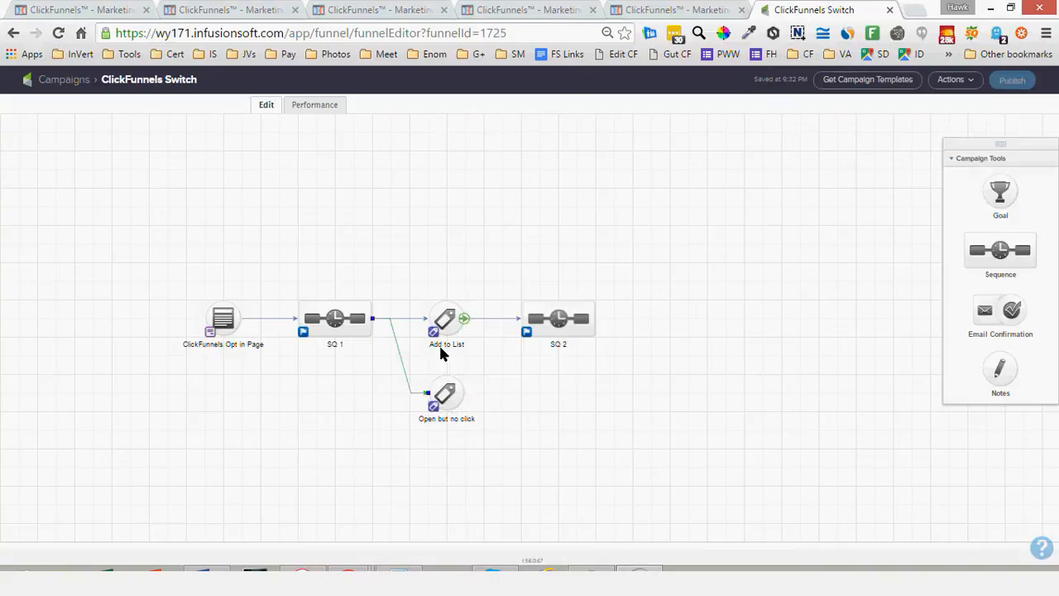
Rename the Add to List goal as "Open & Click"
{"action": "left_click", "coordinate": [440, 345]}
{"action": "left_click", "coordinate": [440, 346]}
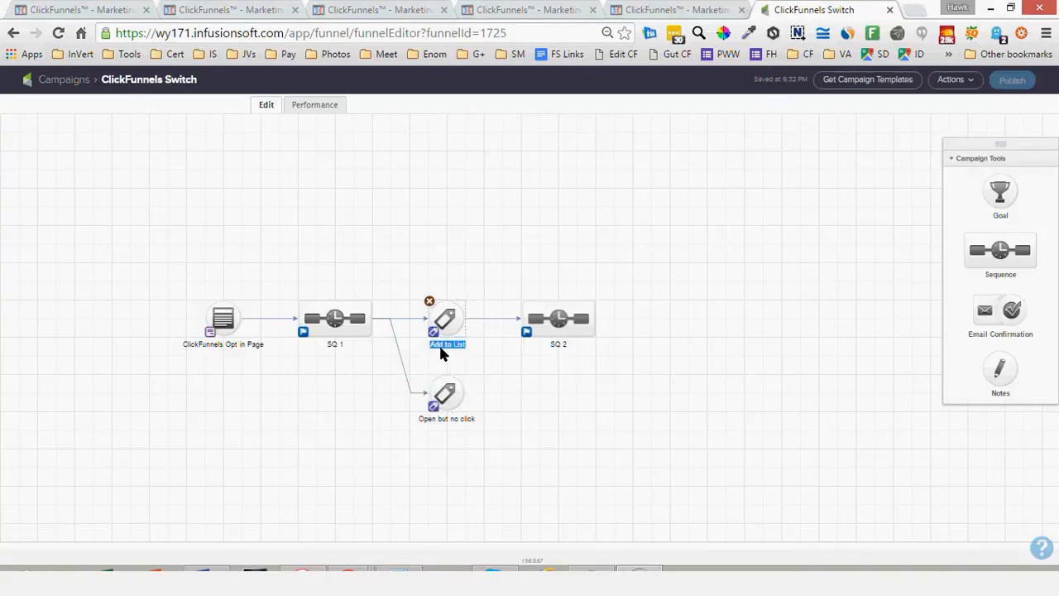
{"action": "type", "text": "Open & Click"}
{"action": "left_click", "coordinate": [407, 230]}
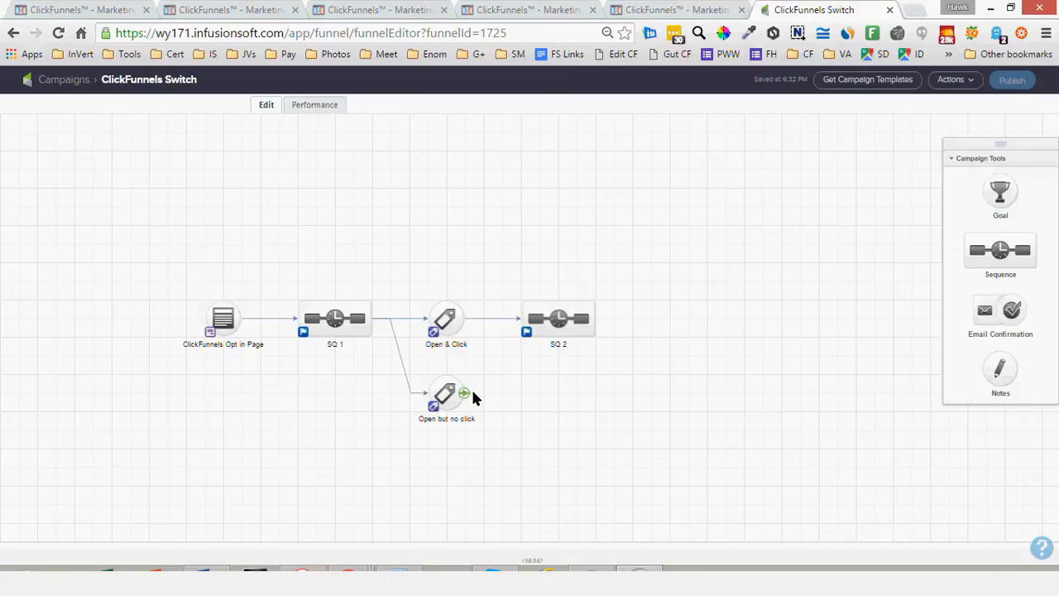
Add a sequence named "SQ 3" below SQ 2 and connect the Open but no click goal to it
{"action": "left_click_drag", "start_coordinate": [1020, 258], "coordinate": [523, 377]}
{"action": "double_click", "coordinate": [552, 420]}
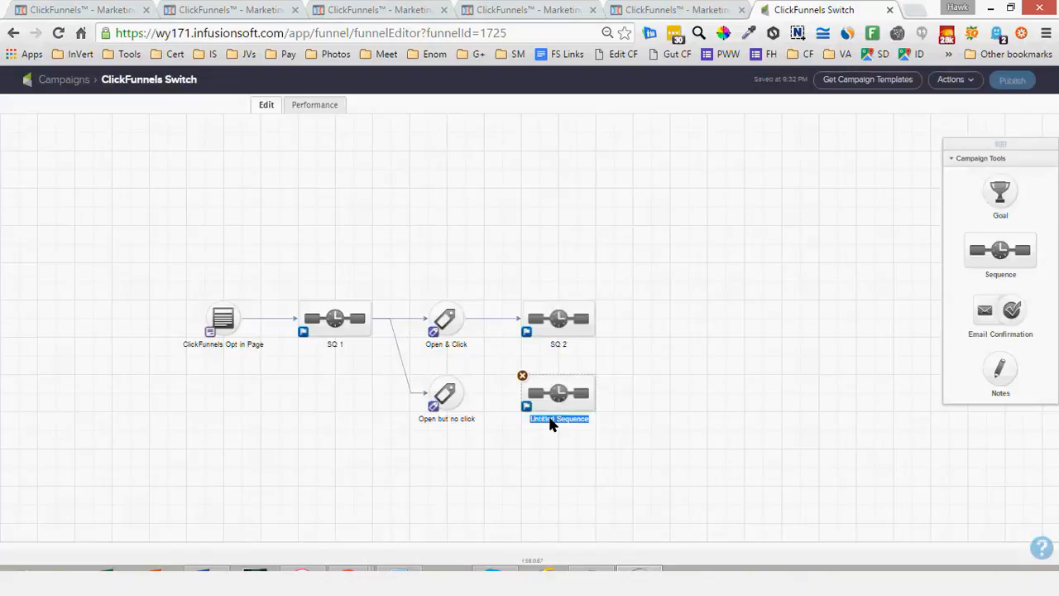
{"action": "type", "text": "SQ 3"}
{"action": "left_click_drag", "start_coordinate": [465, 395], "coordinate": [579, 394]}
Extend the SQ 1 label to "SQ 1 = Action Funnel" and copy the added text for reuse
{"action": "left_click", "coordinate": [332, 346]}
{"action": "type", "text": "= Action Funnel"}
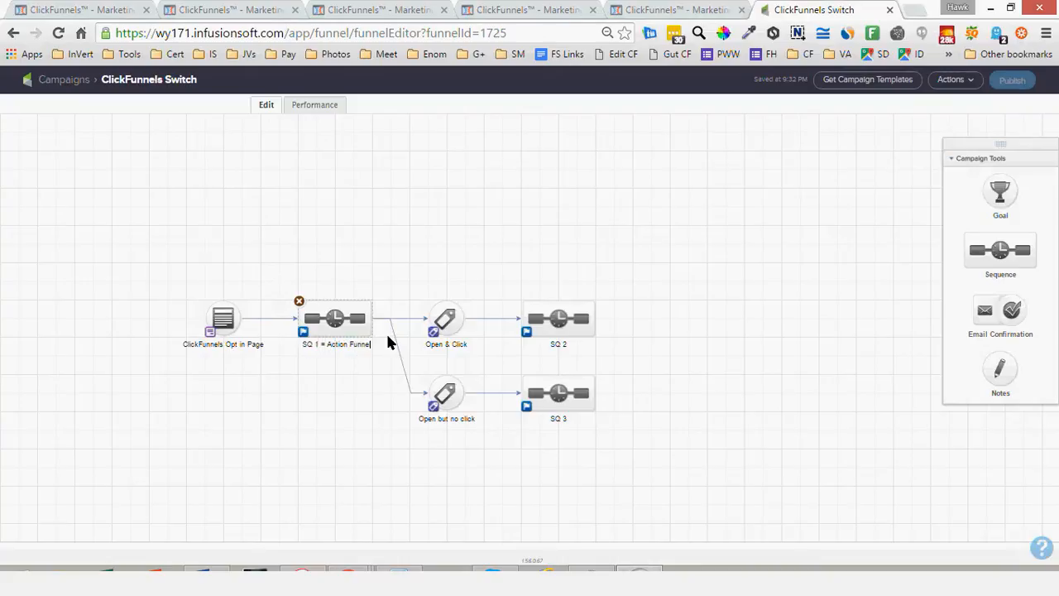
{"action": "key", "text": "ctrl+shift+Left"}
{"action": "key", "text": "ctrl+shift+Left"}
{"action": "key", "text": "ctrl+shift+Left"}
{"action": "key", "text": "ctrl+shift+Right"}
{"action": "key", "text": "ctrl+shift+Left"}
{"action": "key", "text": "shift+Right"}
{"action": "key", "text": "shift+Right"}
{"action": "key", "text": "ctrl+c"}
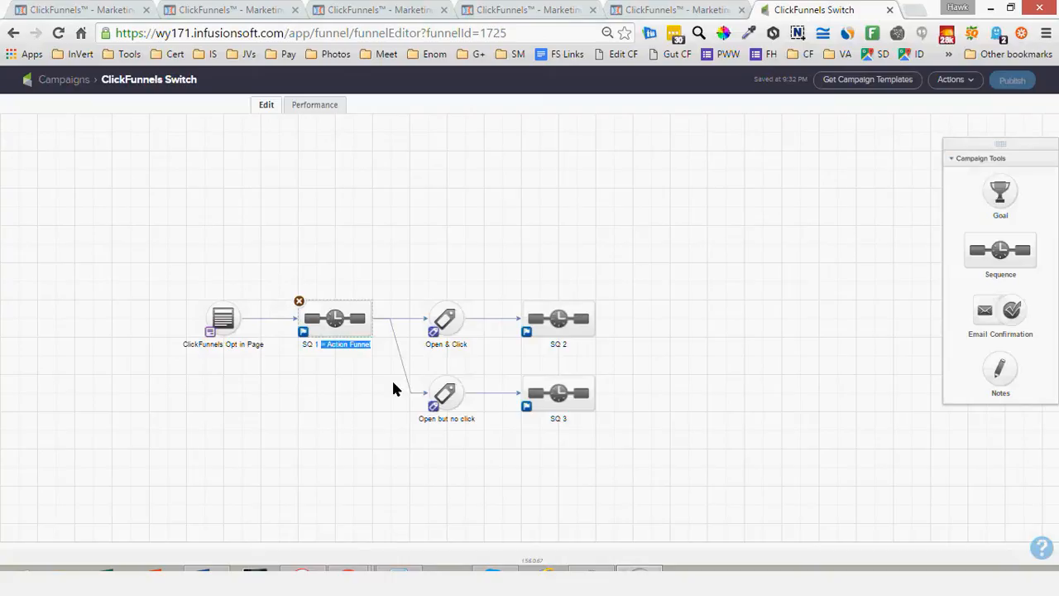
Extend the Open & Click goal's label to "Open & Click = List"
{"action": "double_click", "coordinate": [436, 342]}
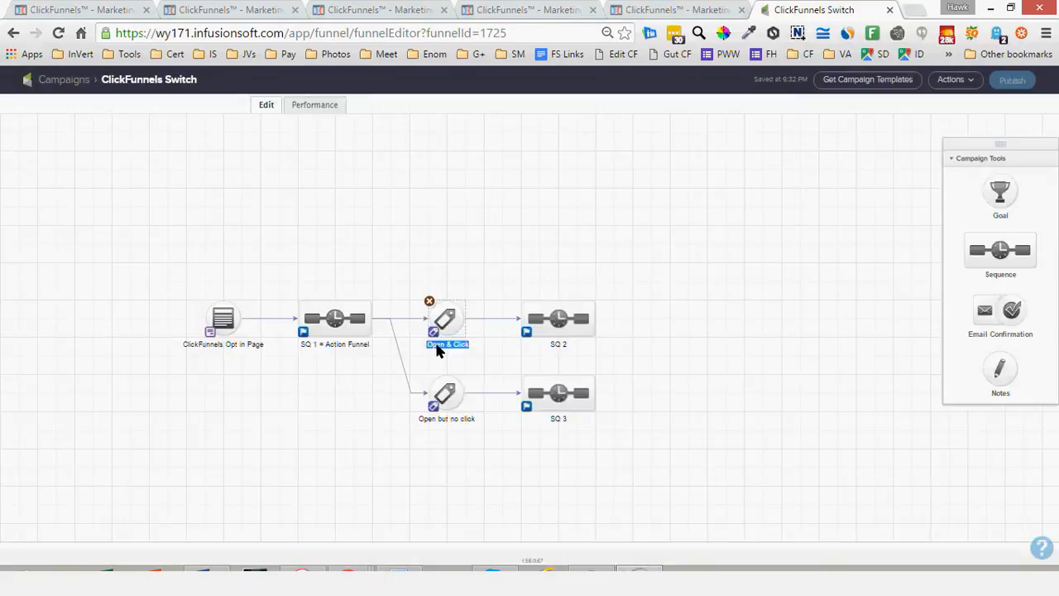
{"action": "key", "text": "Right"}
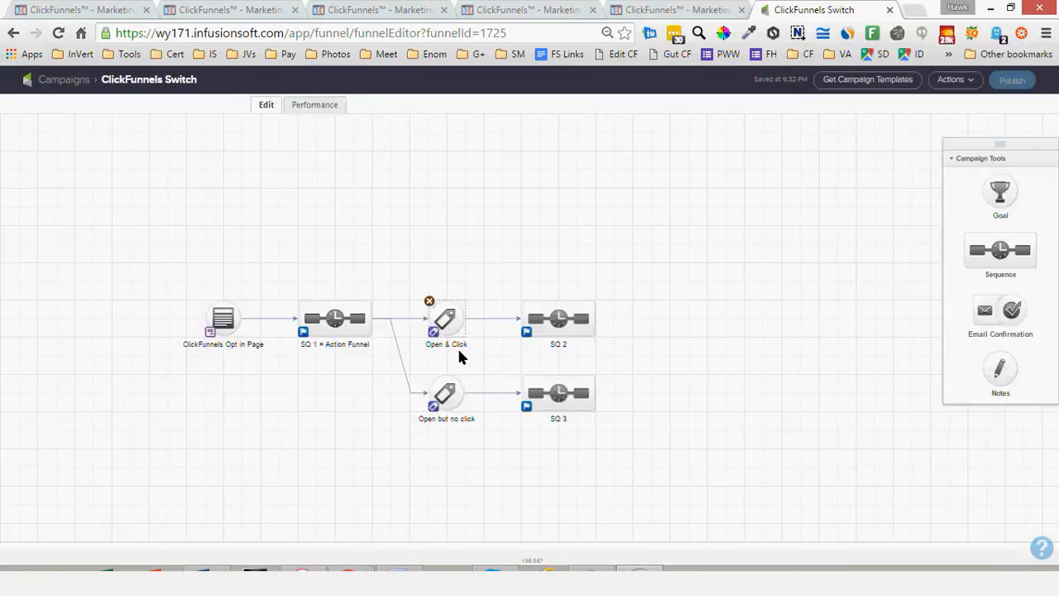
{"action": "key", "text": "ctrl+v"}
{"action": "key", "text": "ctrl+shift+Left"}
{"action": "type", "text": "List"}
{"action": "left_click", "coordinate": [573, 272]}
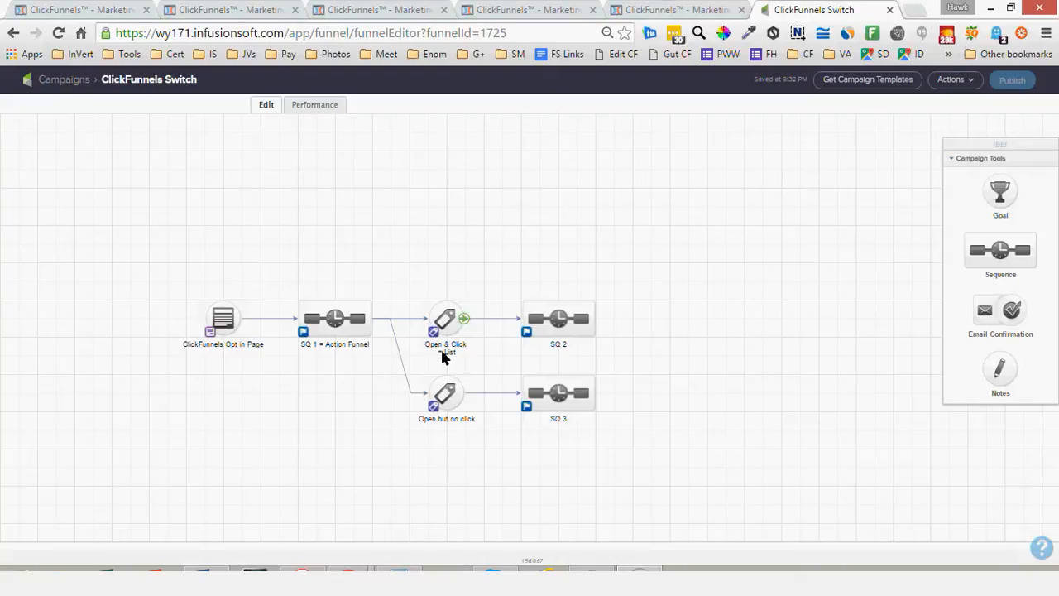
{"action": "left_click", "coordinate": [448, 321]}
Extend the SQ 2 sequence's label to "SQ 2 = Action Funnel"
{"action": "left_click", "coordinate": [558, 320]}
{"action": "double_click", "coordinate": [557, 348]}
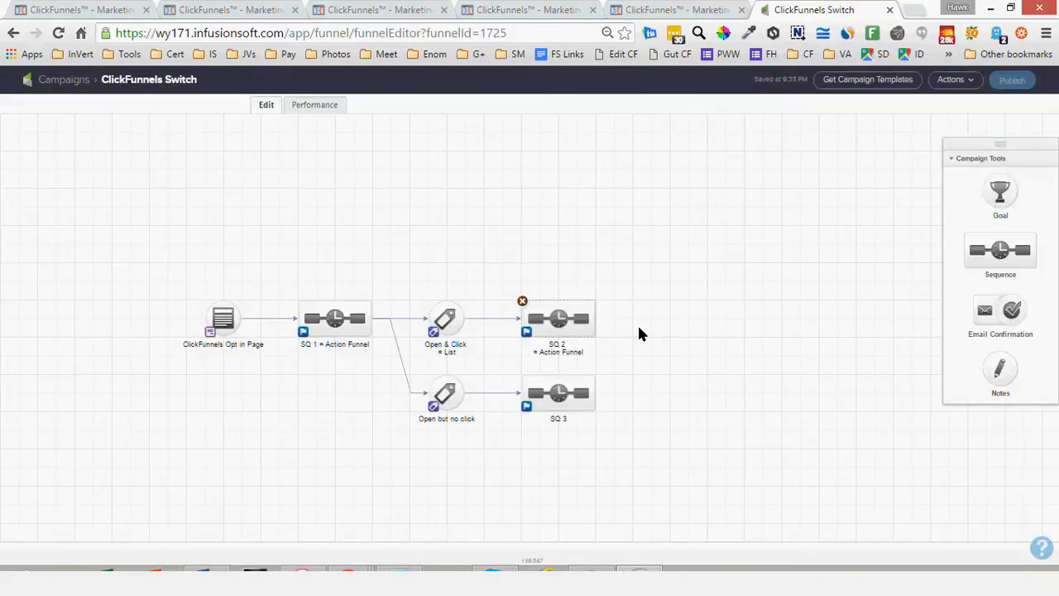
{"action": "left_click", "coordinate": [639, 333]}
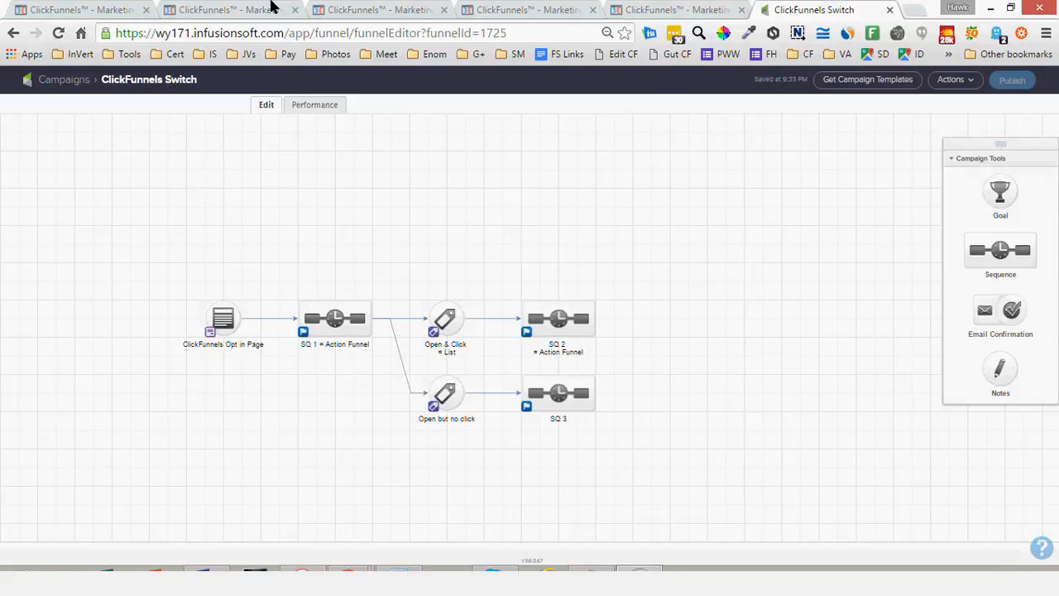
Switch back to ClickFunnels and view the Switch From Infusionsoft email list and the funnel's Squeeze Page overview
{"action": "left_click", "coordinate": [207, 14]}
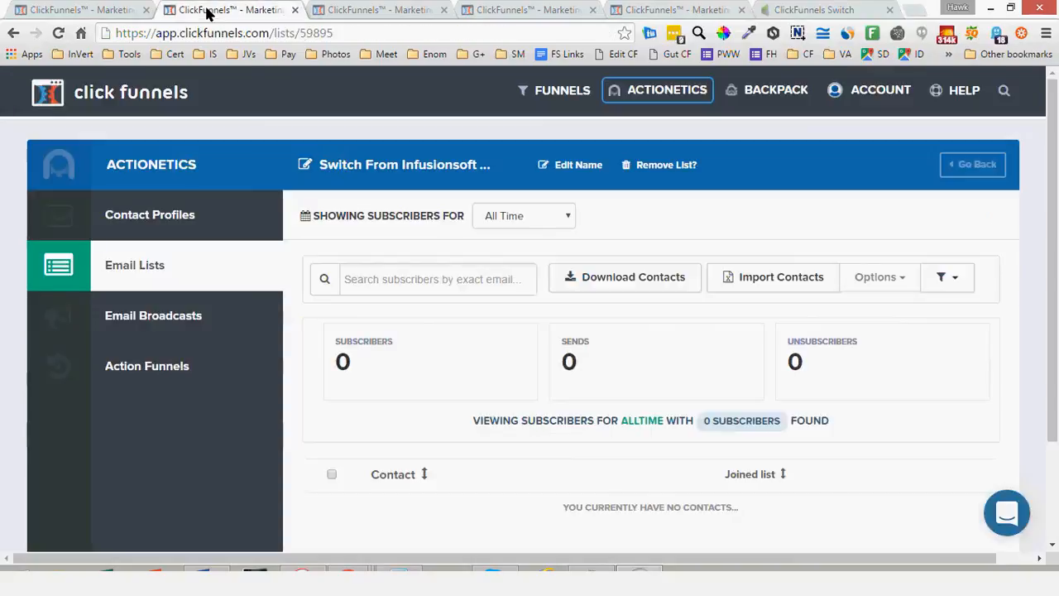
{"action": "left_click", "coordinate": [83, 10]}
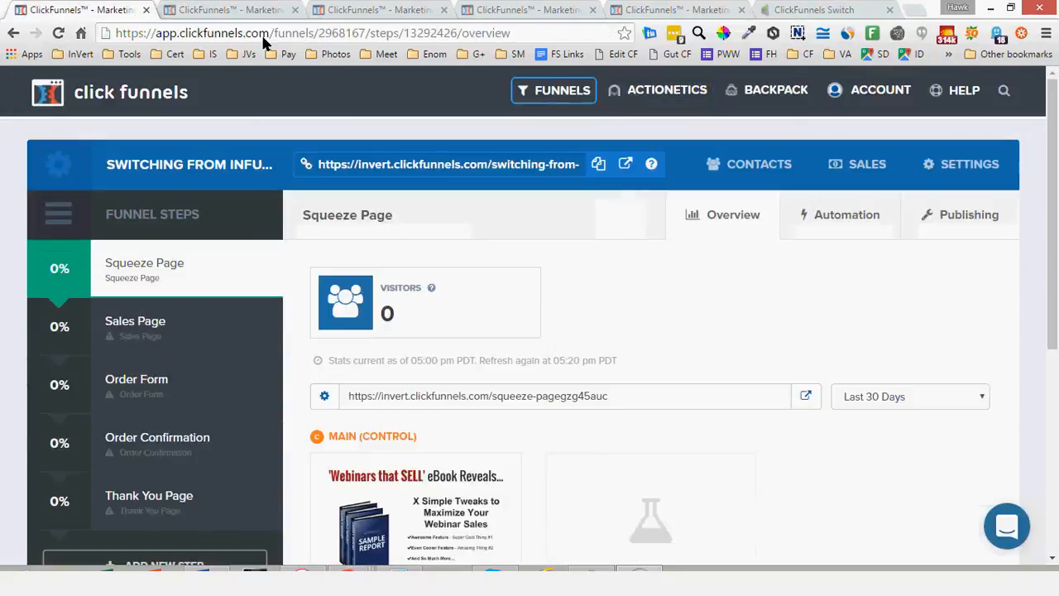
Open the Actionetics action funnels overview and highlight Sequence 1 and Sequence 2 in the Switch Sandbox group
{"action": "left_click", "coordinate": [281, 10]}
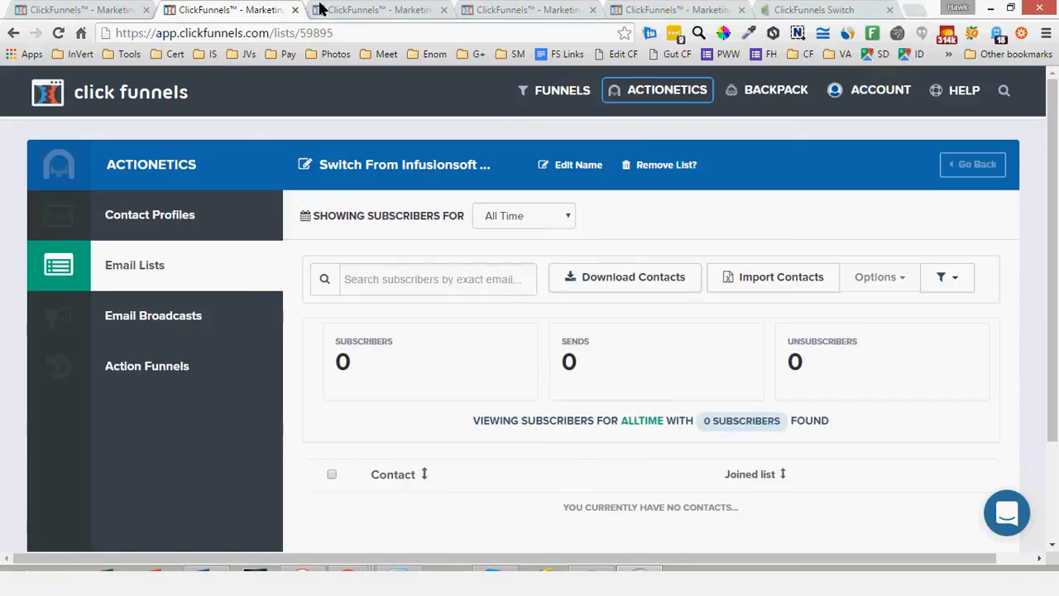
{"action": "left_click", "coordinate": [470, 9]}
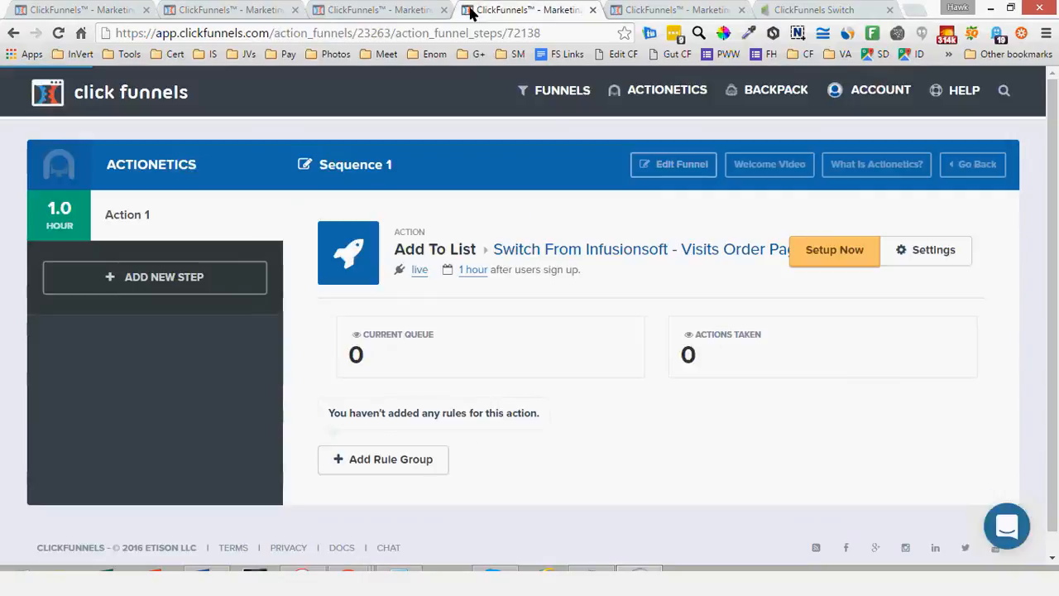
{"action": "mouse_move", "coordinate": [666, 90]}
{"action": "left_click", "coordinate": [650, 201]}
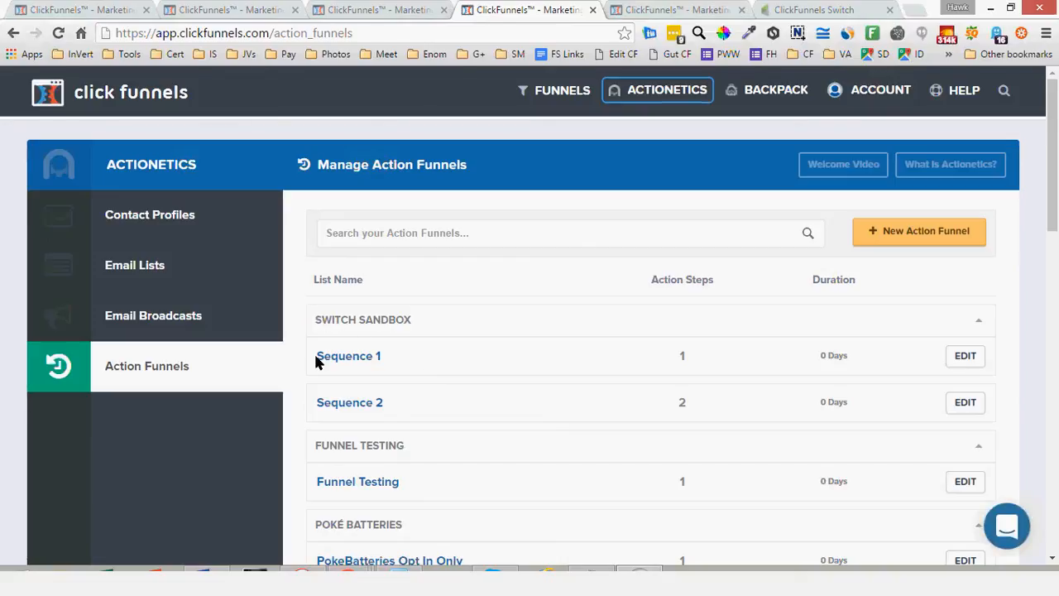
{"action": "left_click_drag", "start_coordinate": [315, 361], "coordinate": [396, 361]}
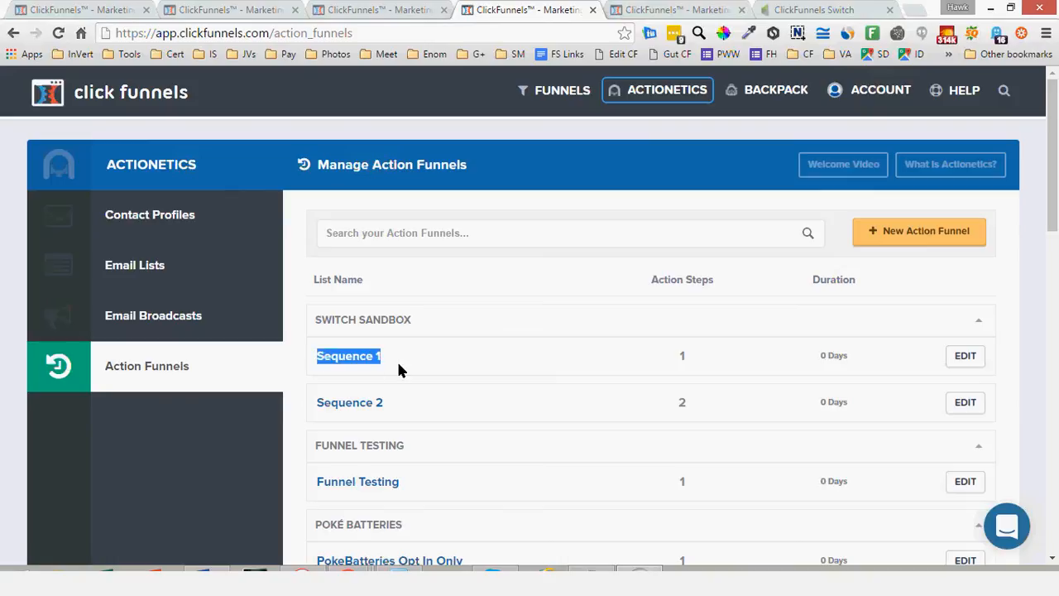
{"action": "left_click_drag", "start_coordinate": [309, 406], "coordinate": [415, 405]}
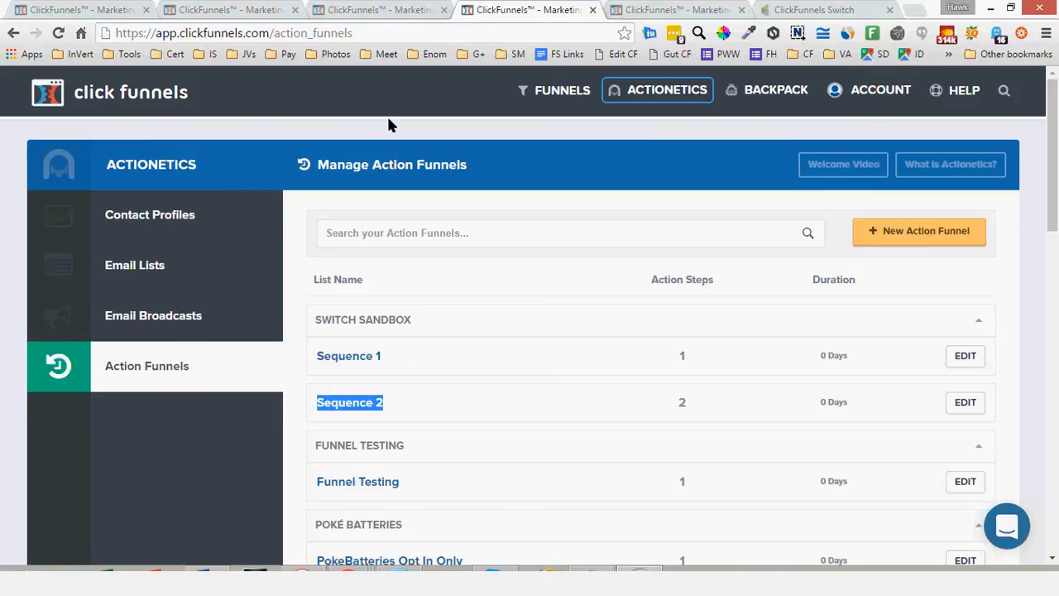
Compare the Infusionsoft campaign with the ClickFunnels email list, and open the campaign's SQ 1 sequence
{"action": "left_click", "coordinate": [804, 8]}
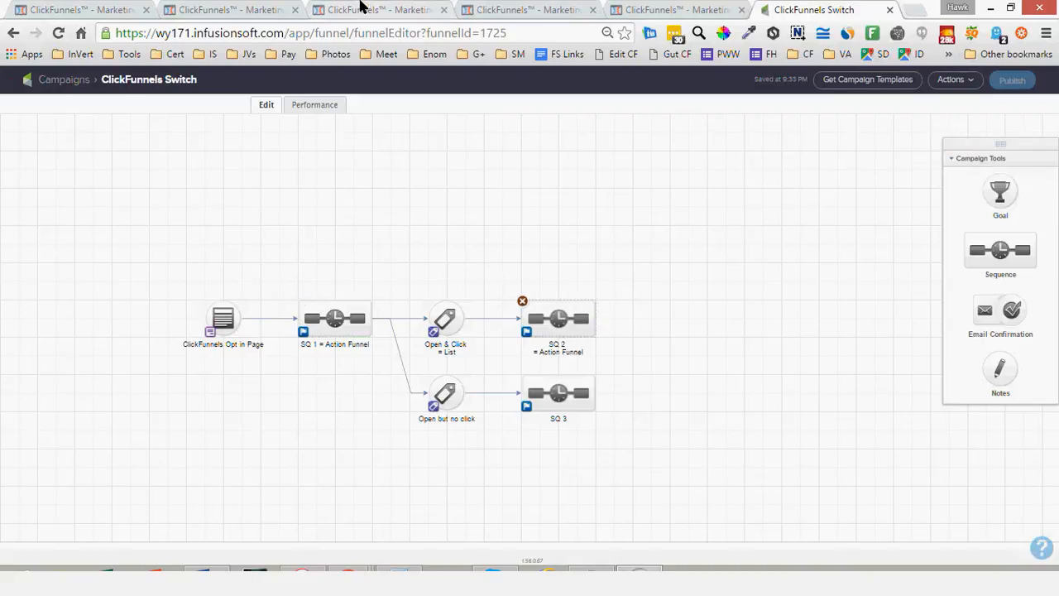
{"action": "left_click", "coordinate": [360, 8]}
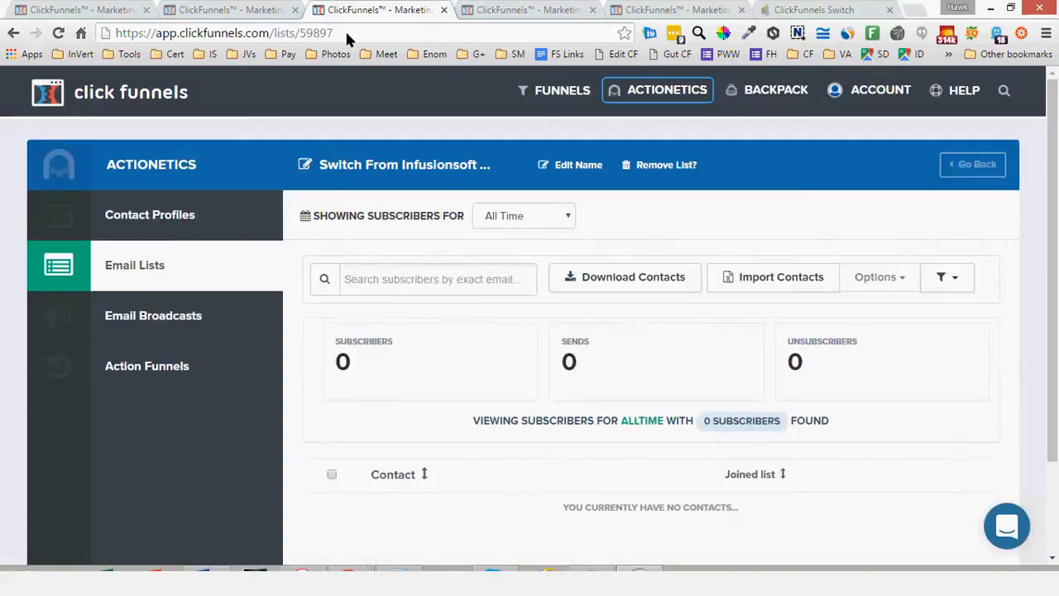
{"action": "left_click", "coordinate": [807, 10]}
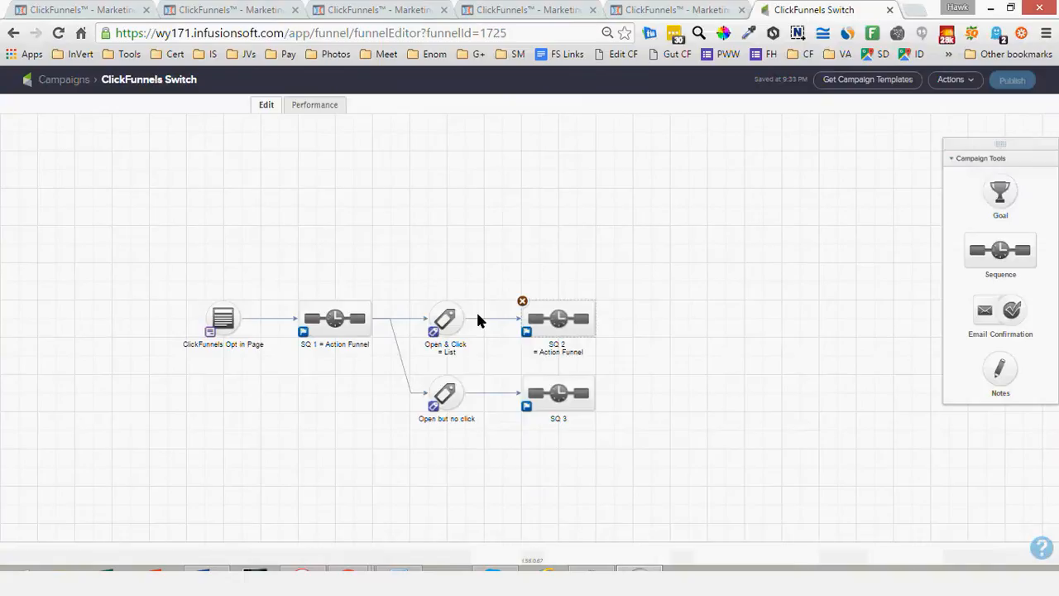
{"action": "double_click", "coordinate": [322, 321]}
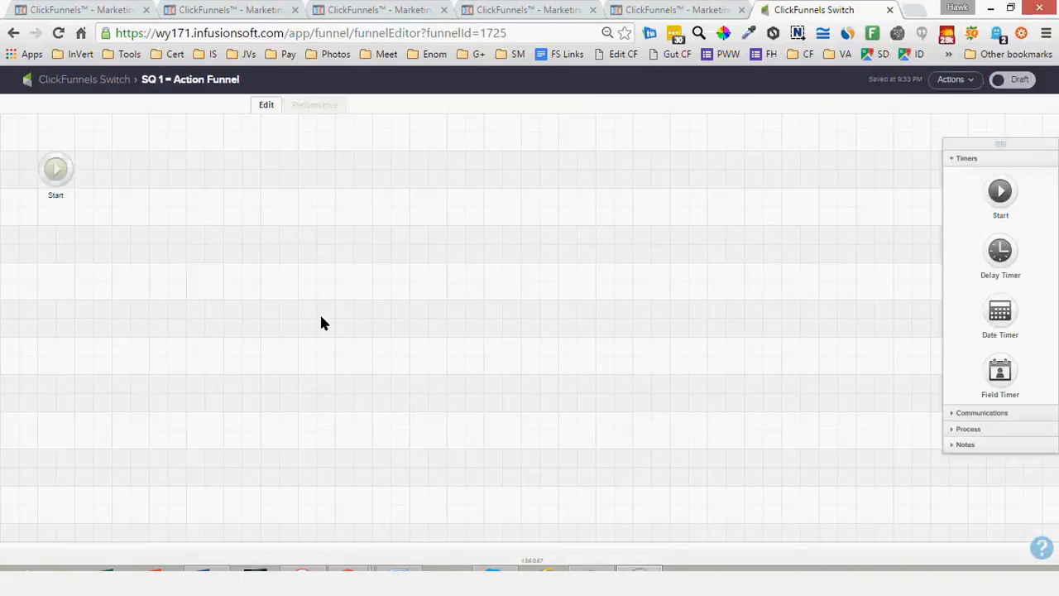
Switch to ClickFunnels and review the rule group and the second email step of the Sequence 2 action funnel
{"action": "left_click", "coordinate": [542, 9]}
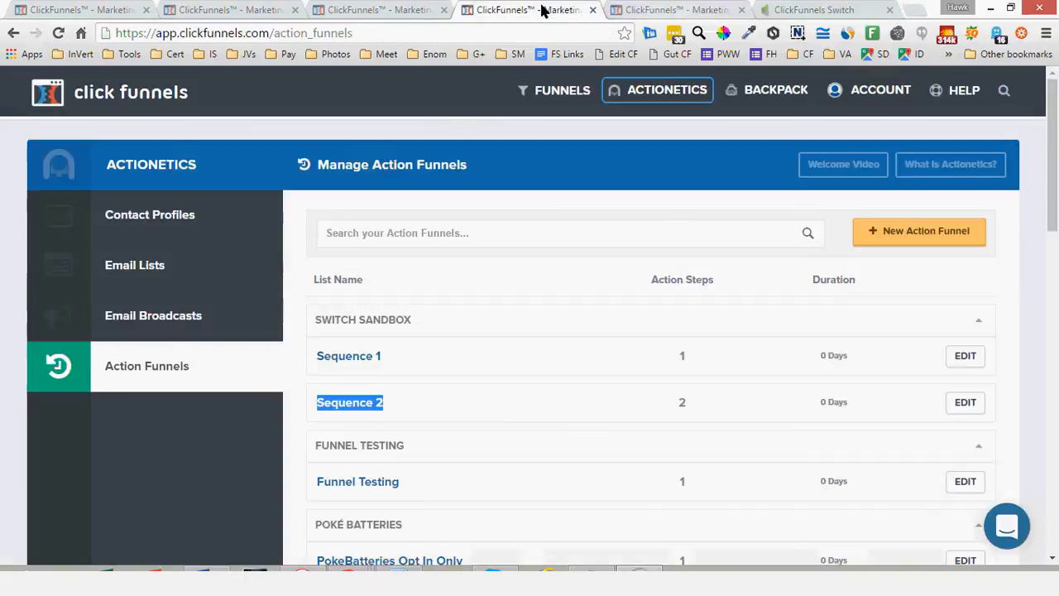
{"action": "left_click", "coordinate": [632, 10]}
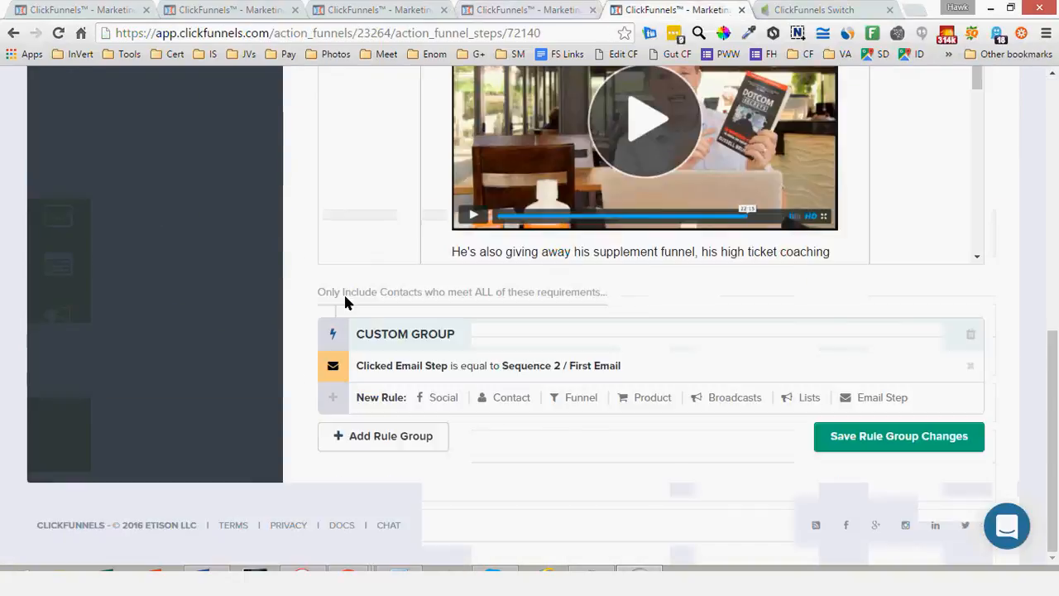
{"action": "scroll", "coordinate": [249, 286], "scroll_direction": "up", "scroll_amount": 1}
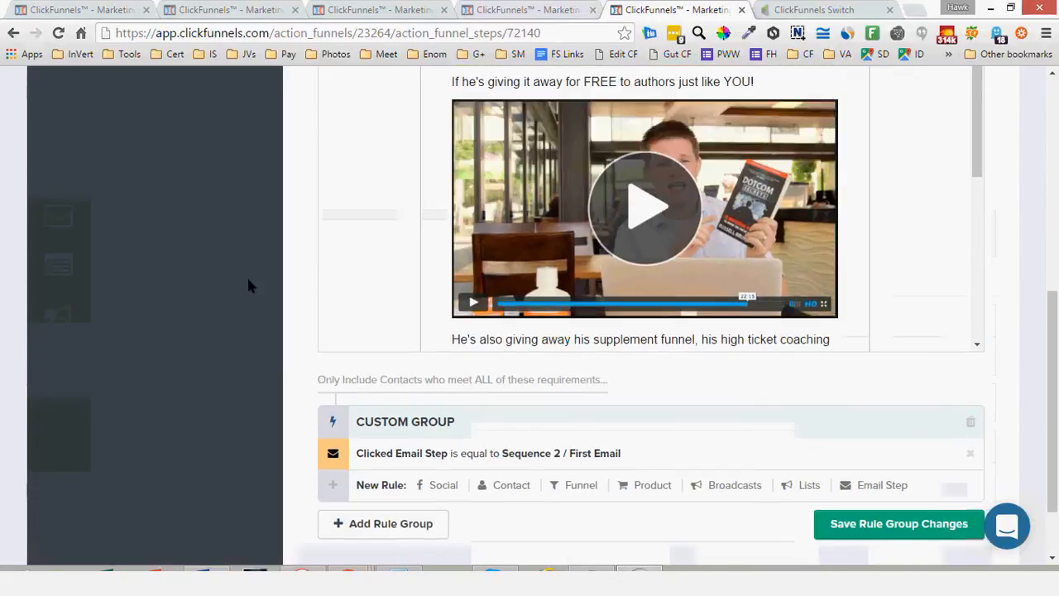
{"action": "scroll", "coordinate": [177, 258], "scroll_direction": "up", "scroll_amount": 5}
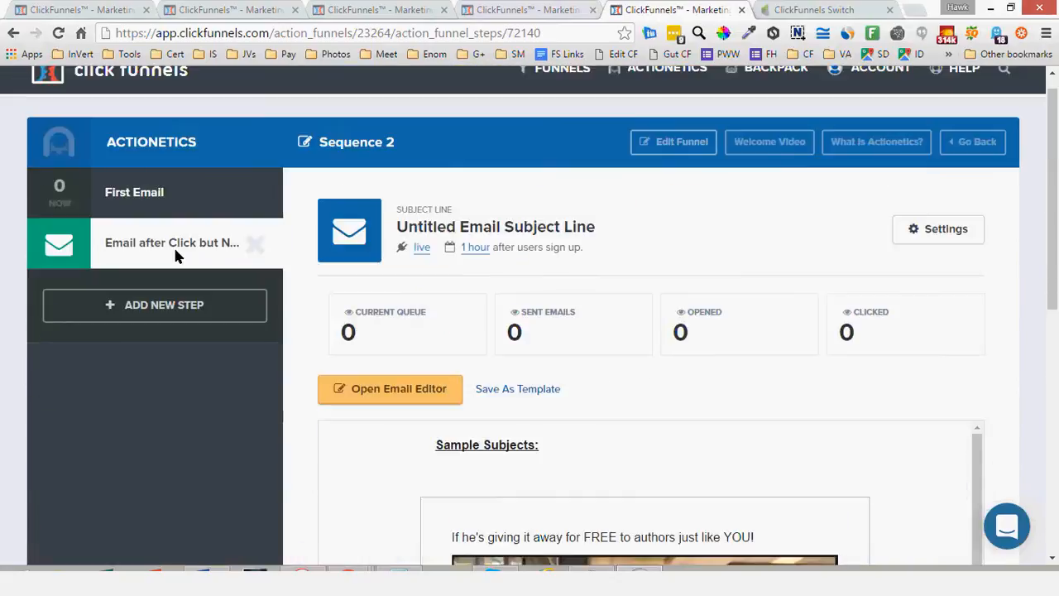
Switch to Infusionsoft and show the communication elements available for the SQ 1 sequence
{"action": "key", "text": "ctrl+Tab"}
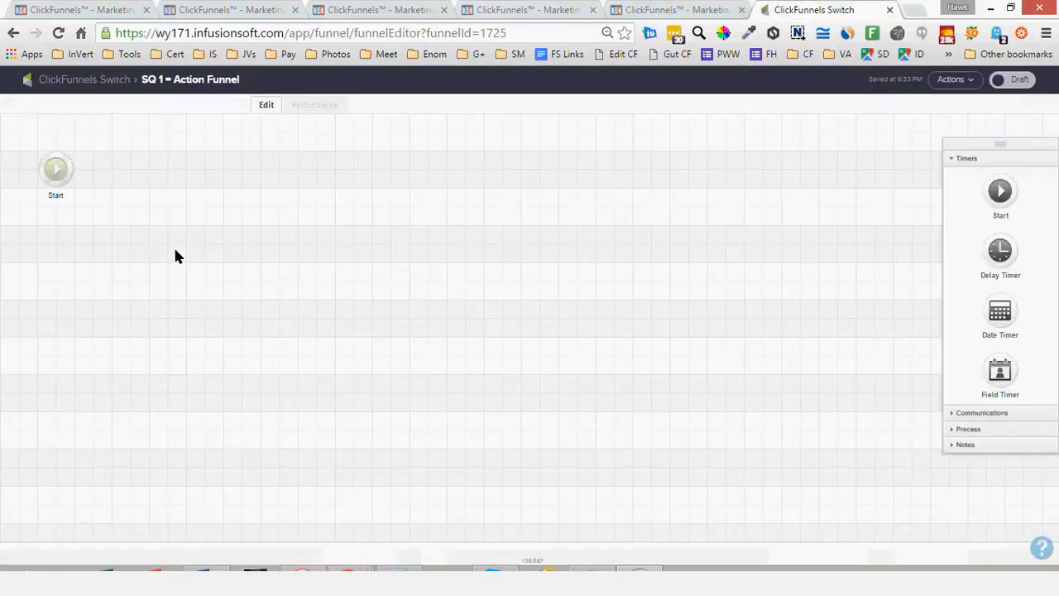
{"action": "left_click", "coordinate": [993, 413]}
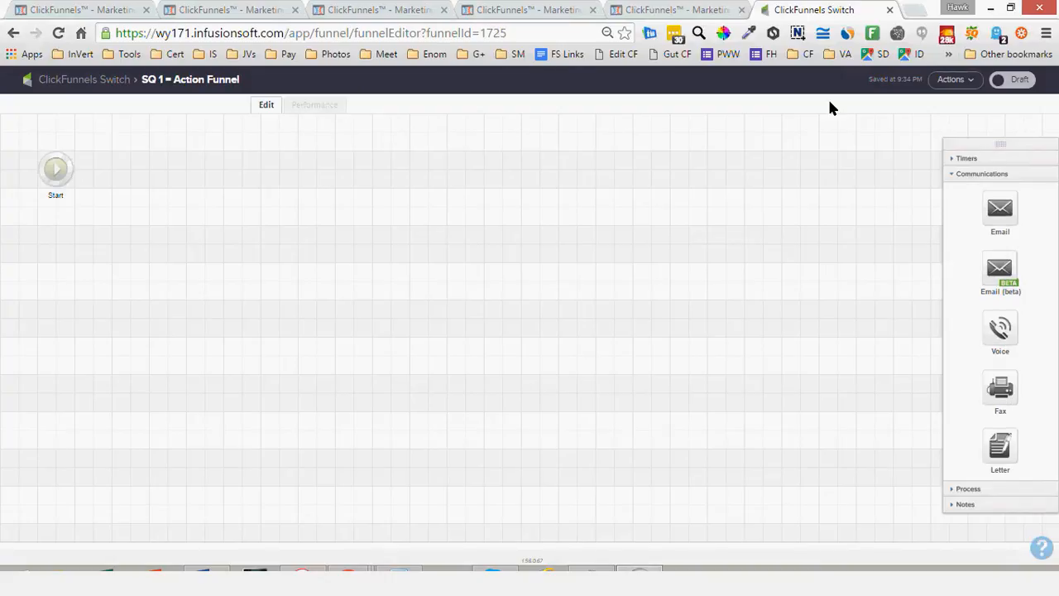
Add a new step named "API / Internal" to ClickFunnels' Sequence 2, triggering Do Action after 1 day
{"action": "left_click", "coordinate": [642, 11]}
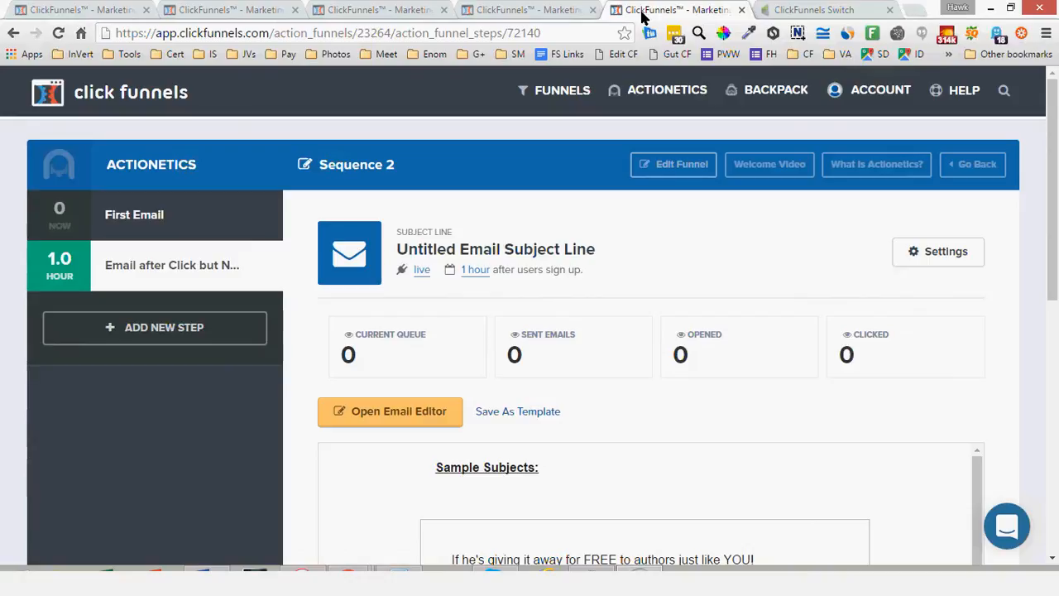
{"action": "left_click", "coordinate": [185, 326]}
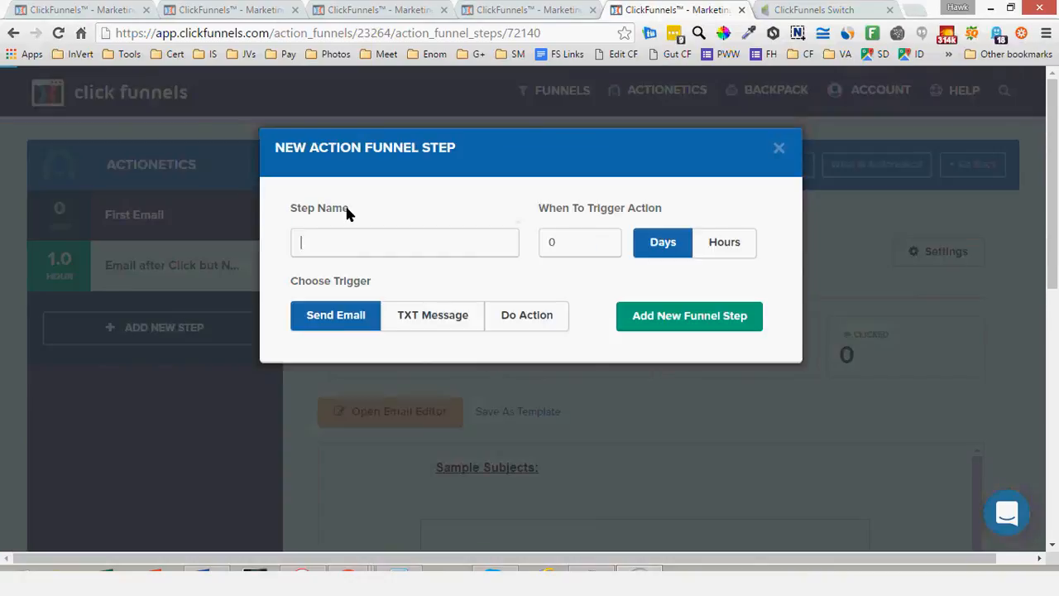
{"action": "left_click_drag", "start_coordinate": [271, 149], "coordinate": [456, 152]}
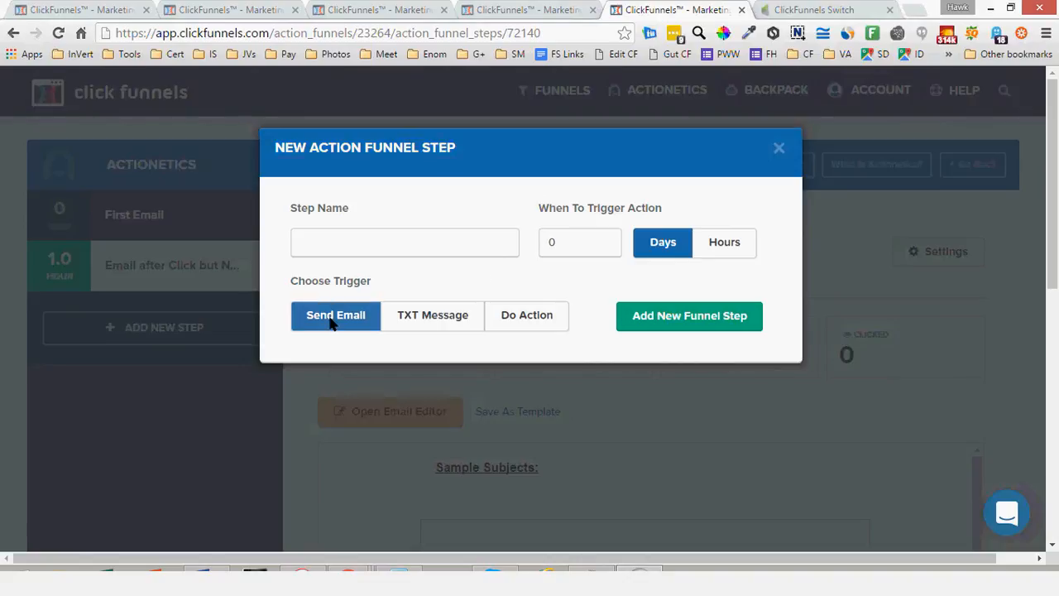
{"action": "left_click", "coordinate": [432, 321]}
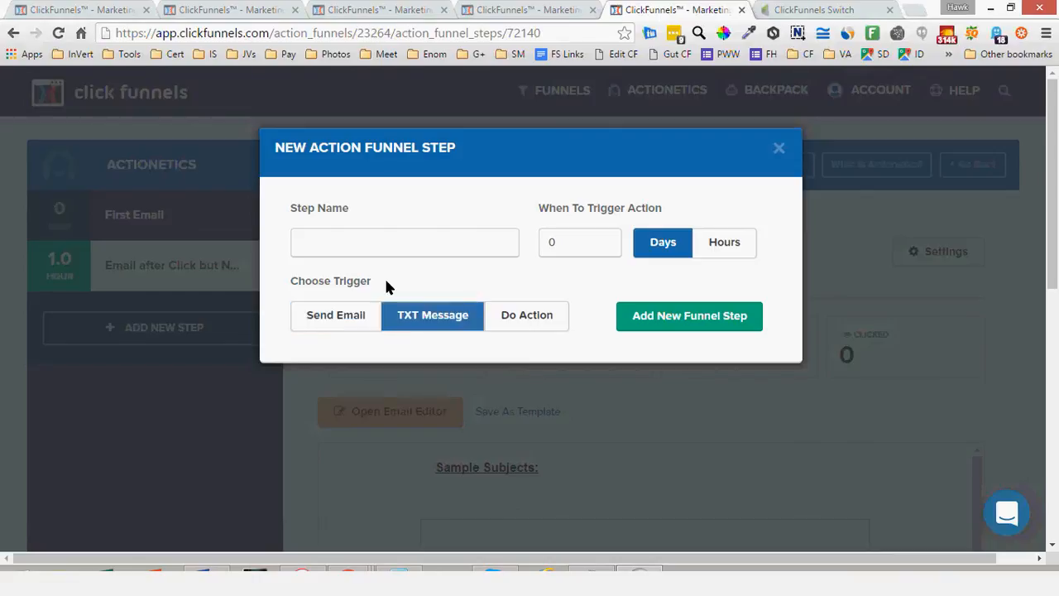
{"action": "left_click_drag", "start_coordinate": [371, 282], "coordinate": [290, 282]}
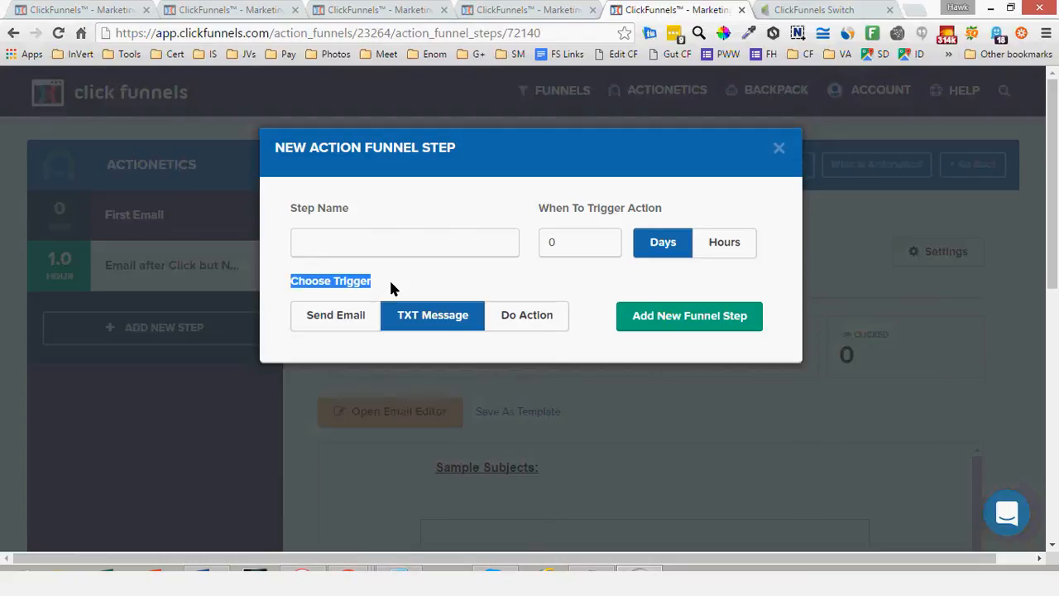
{"action": "left_click", "coordinate": [388, 278]}
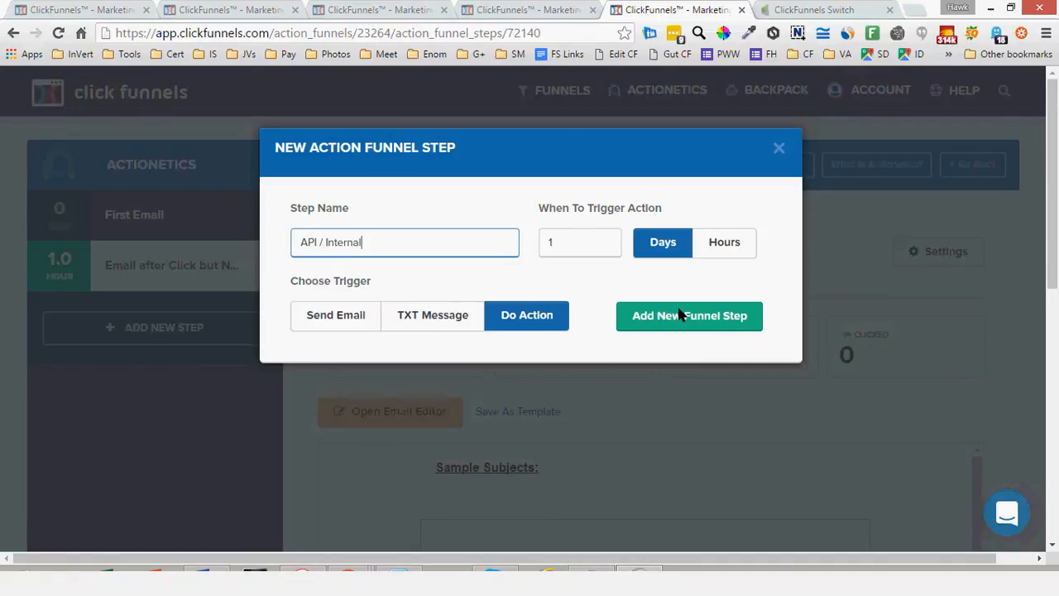
{"action": "left_click", "coordinate": [679, 315]}
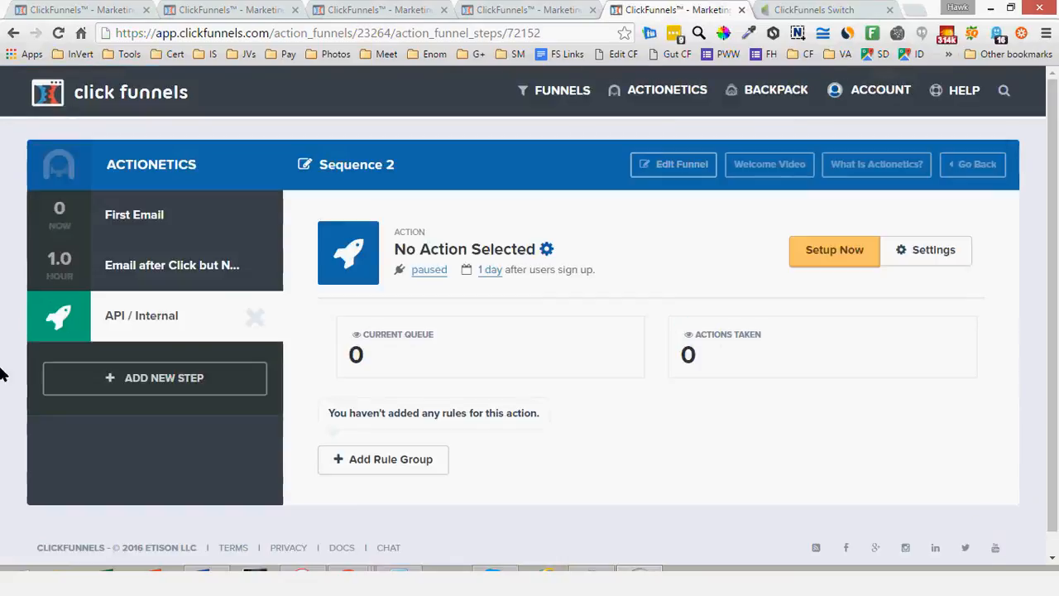
Set the API / Internal step's action to Add To List with The ACT Blueprint
{"action": "left_click", "coordinate": [117, 308]}
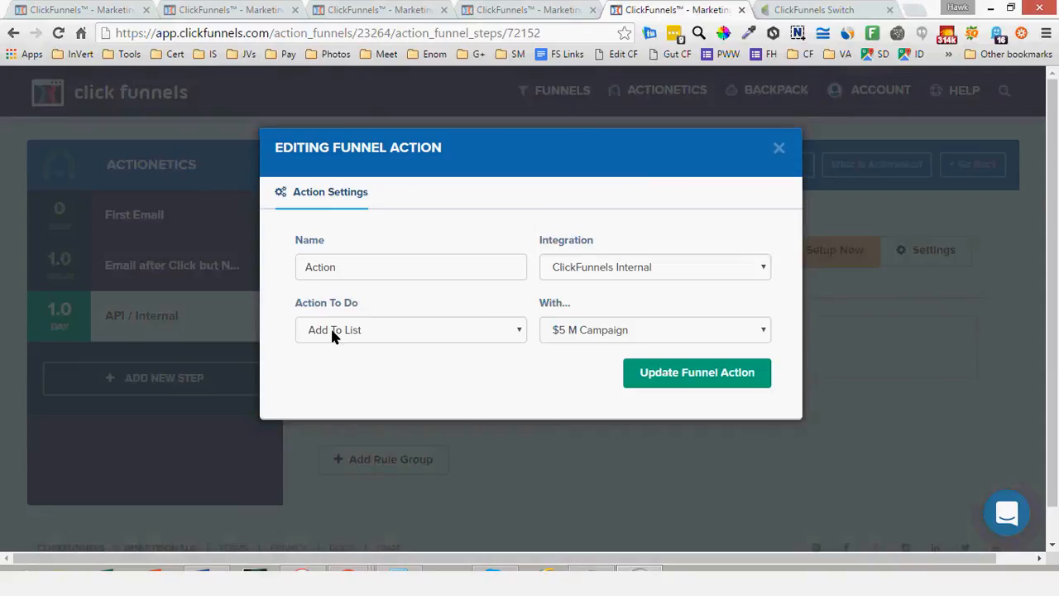
{"action": "left_click", "coordinate": [391, 274]}
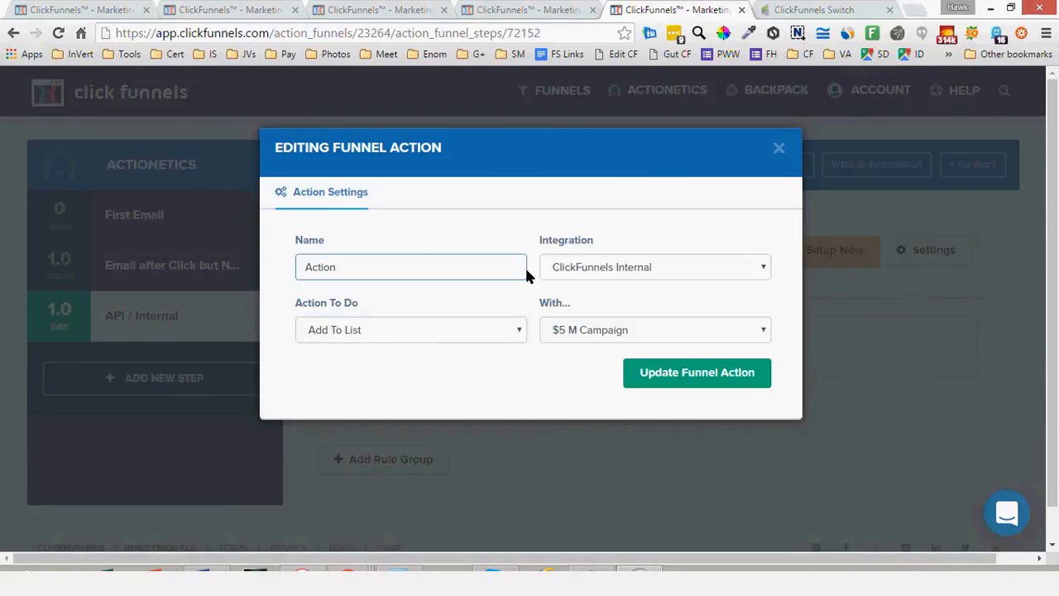
{"action": "left_click", "coordinate": [421, 319]}
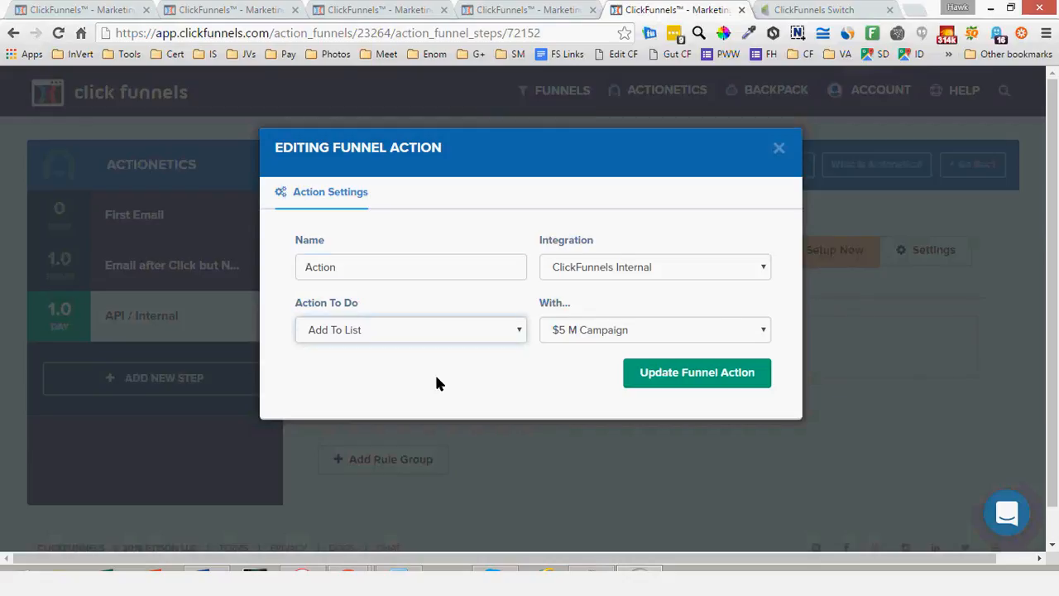
{"action": "left_click", "coordinate": [609, 267]}
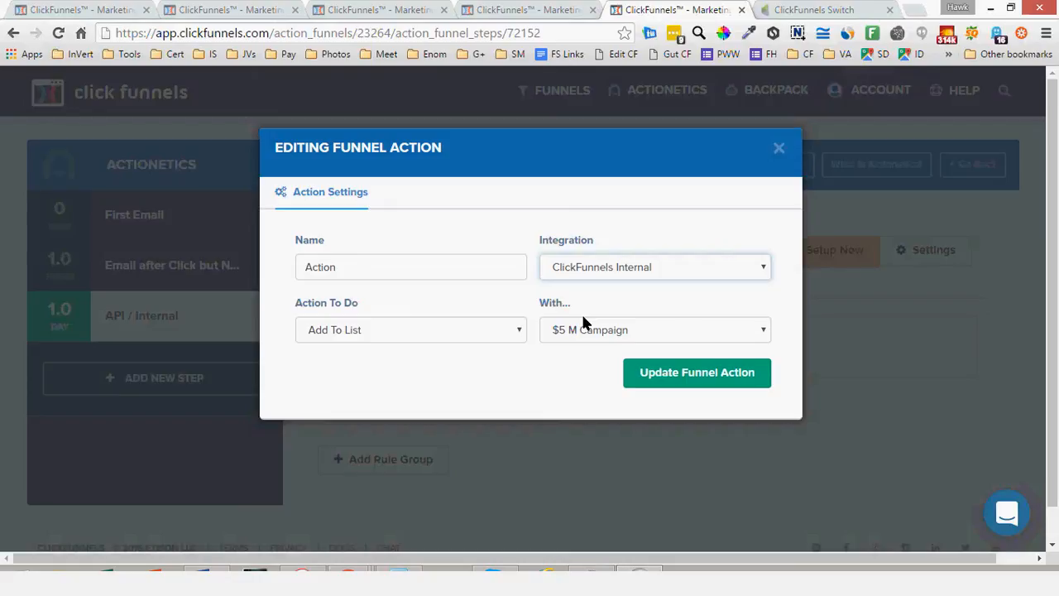
{"action": "left_click", "coordinate": [515, 300]}
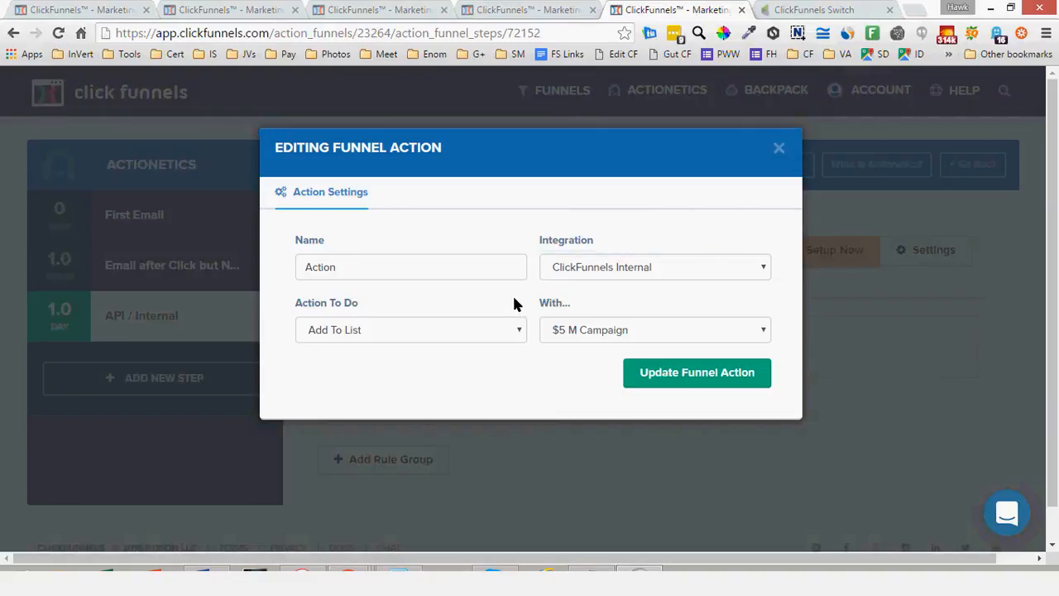
{"action": "left_click", "coordinate": [593, 331]}
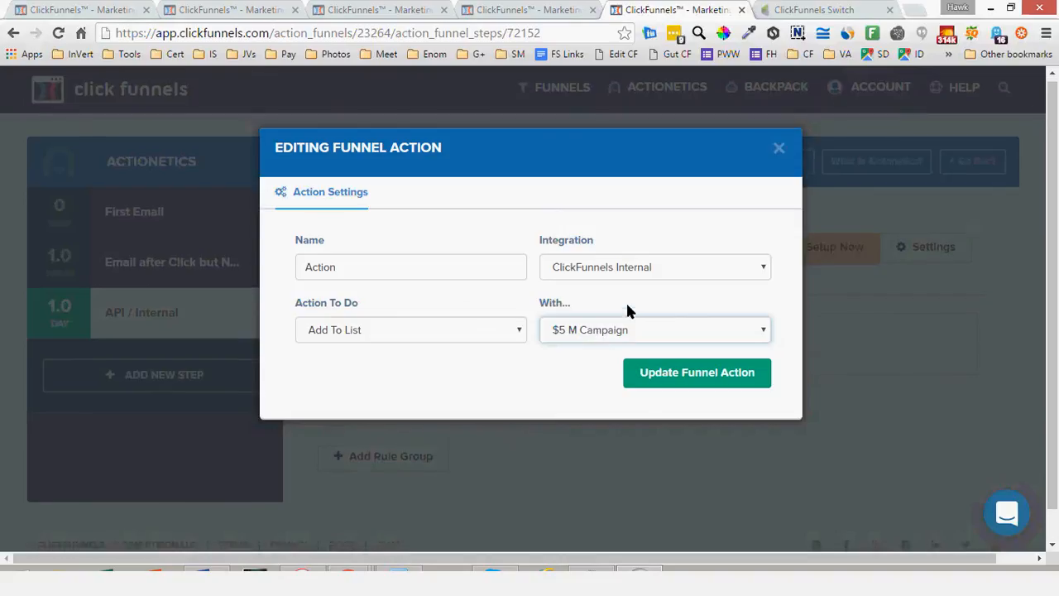
{"action": "scroll", "coordinate": [640, 271], "scroll_direction": "down", "scroll_amount": 1}
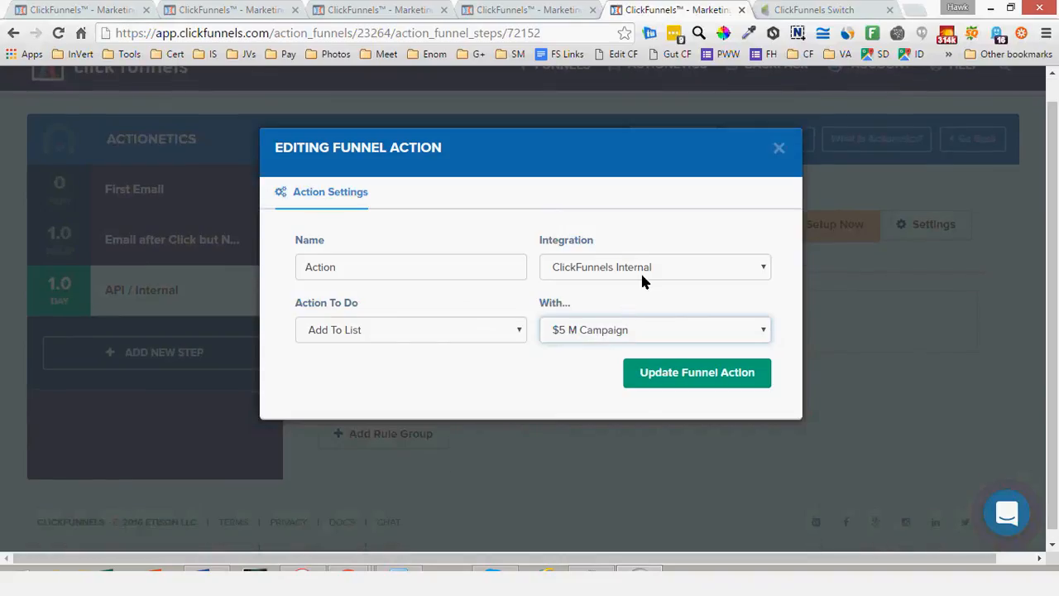
{"action": "left_click", "coordinate": [610, 61]}
{"action": "left_click", "coordinate": [713, 378]}
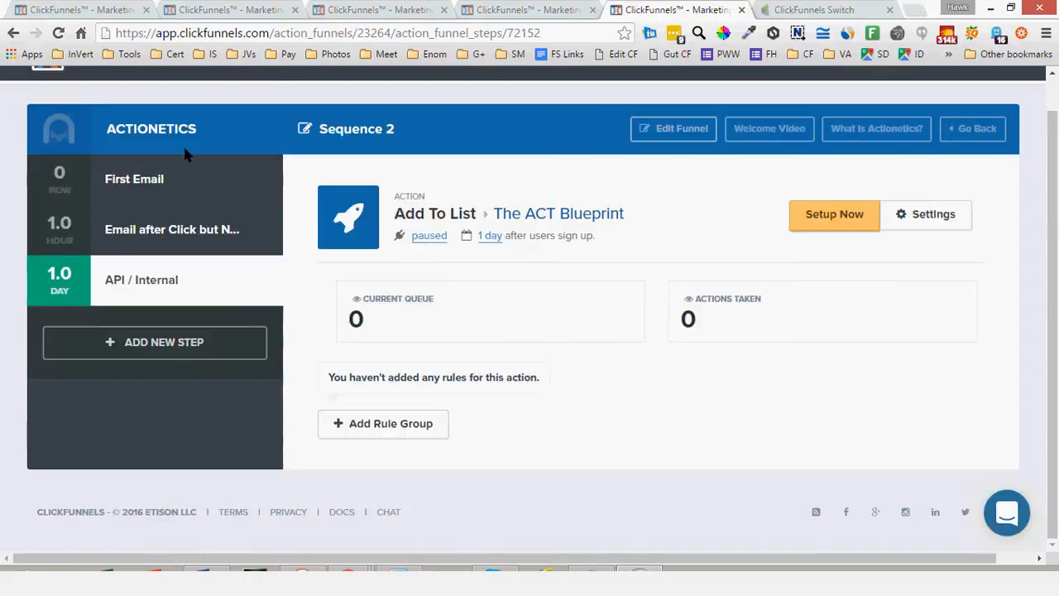
Add an Apply/Remove Tag and a Create Task element to Infusionsoft's SQ 1 sequence, and return to ClickFunnels' Sequence 2
{"action": "left_click", "coordinate": [511, 11]}
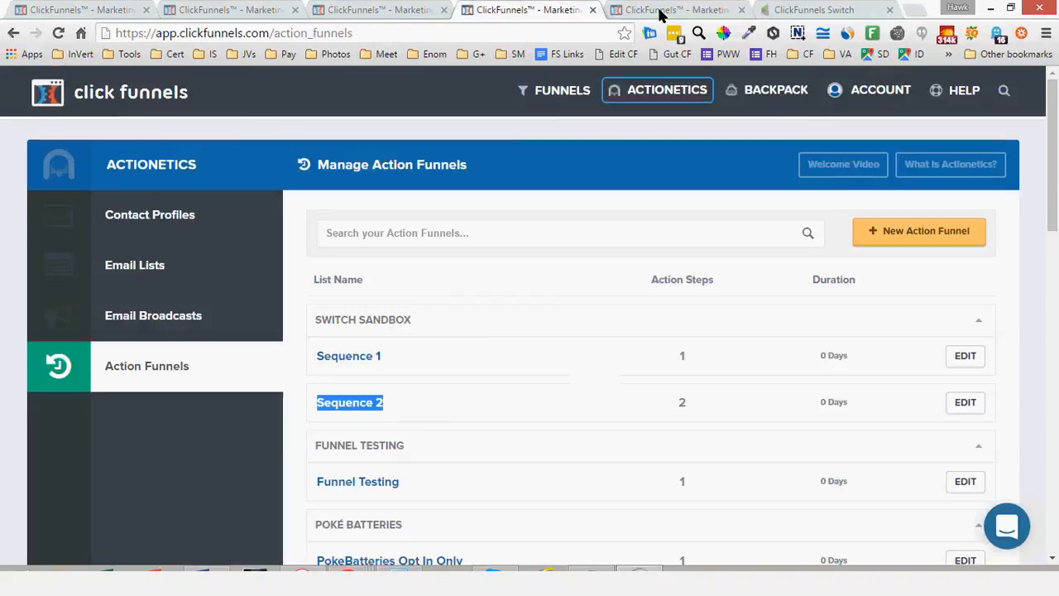
{"action": "left_click", "coordinate": [662, 12]}
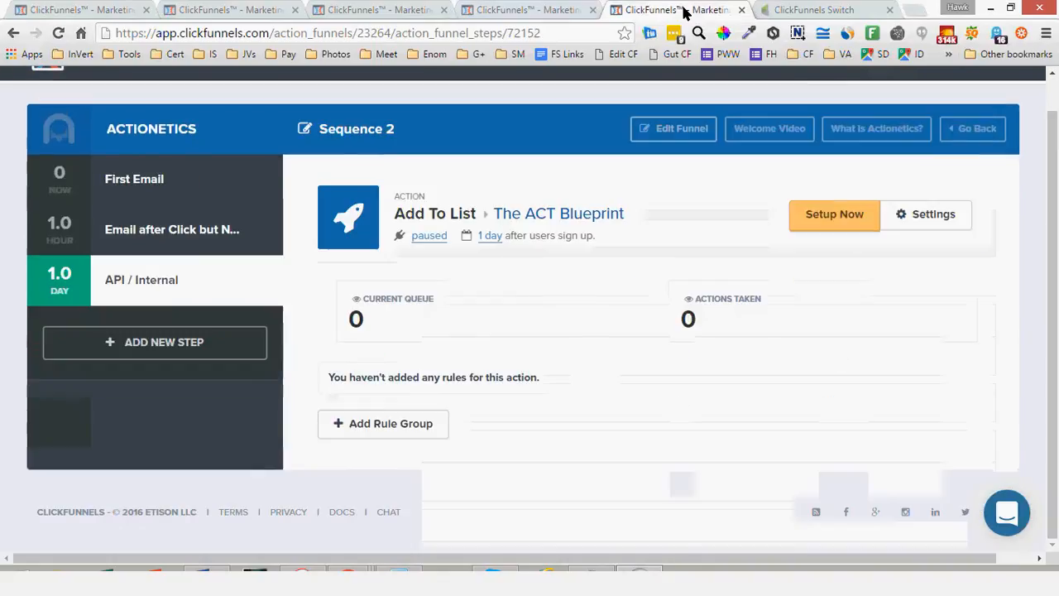
{"action": "left_click", "coordinate": [744, 10]}
{"action": "left_click", "coordinate": [968, 488]}
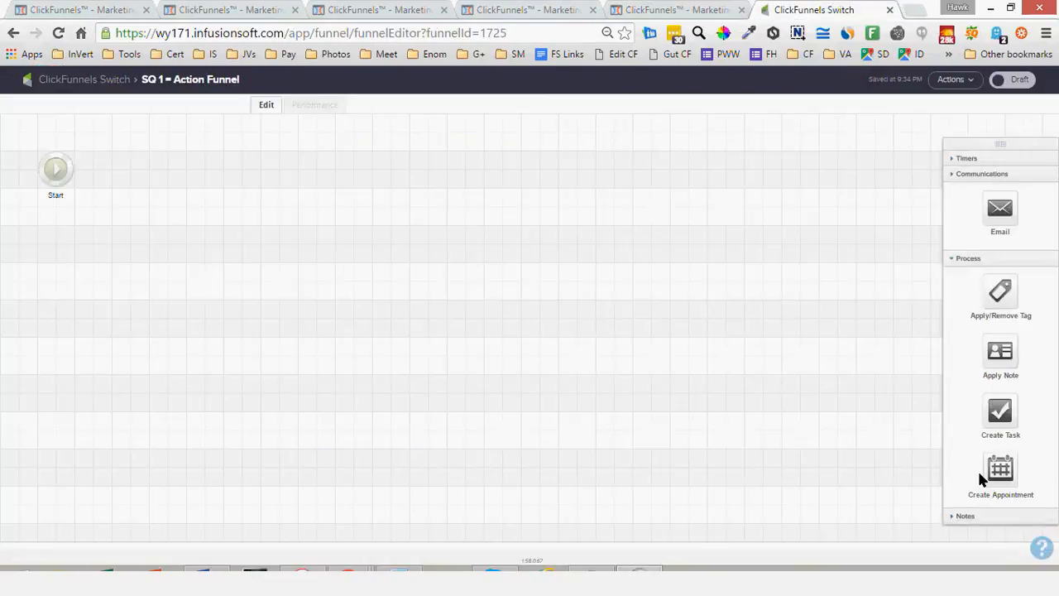
{"action": "left_click_drag", "start_coordinate": [994, 222], "coordinate": [150, 175]}
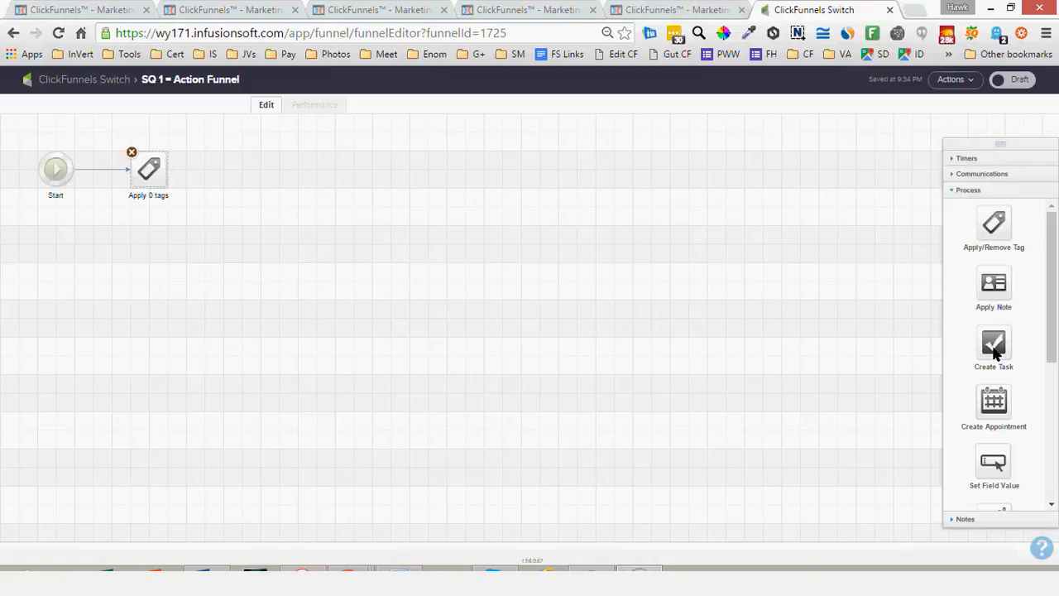
{"action": "left_click_drag", "start_coordinate": [995, 353], "coordinate": [280, 170]}
{"action": "left_click", "coordinate": [686, 8]}
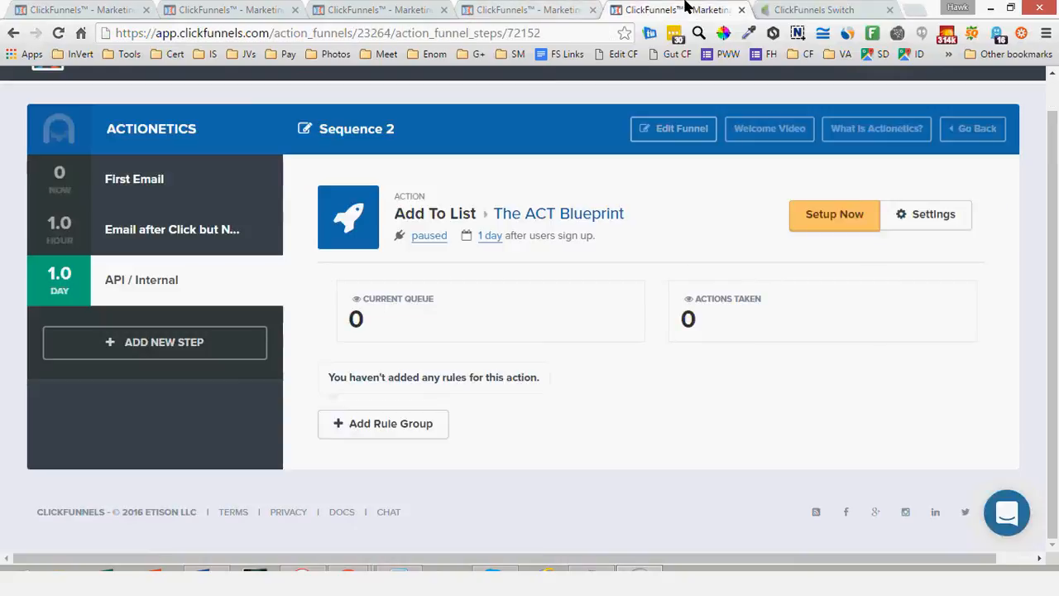
Reopen the API / Internal step's action settings and change its action to Email Notification
{"action": "left_click", "coordinate": [815, 215]}
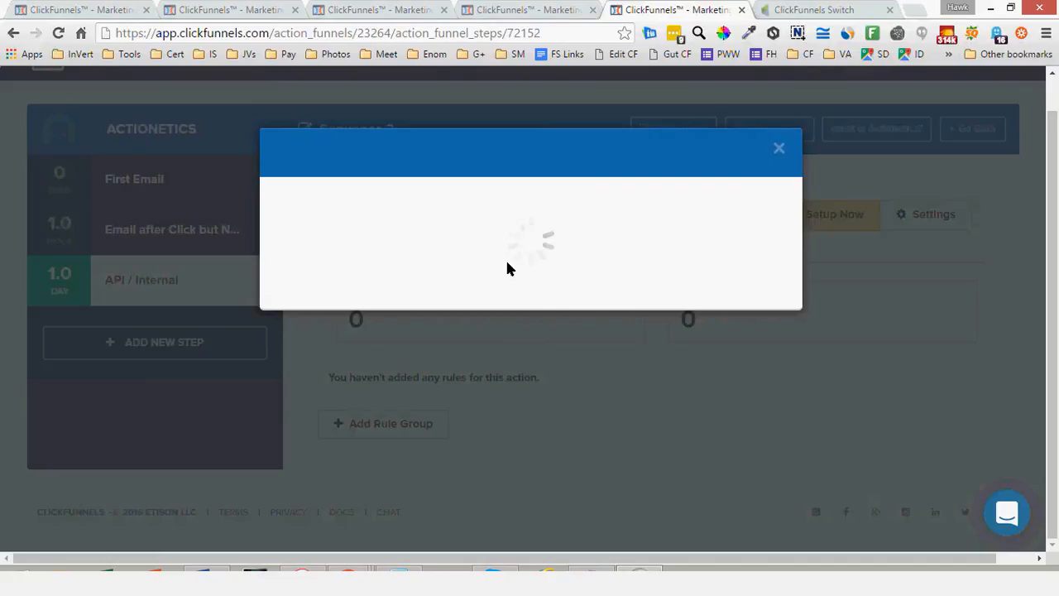
{"action": "left_click", "coordinate": [412, 329]}
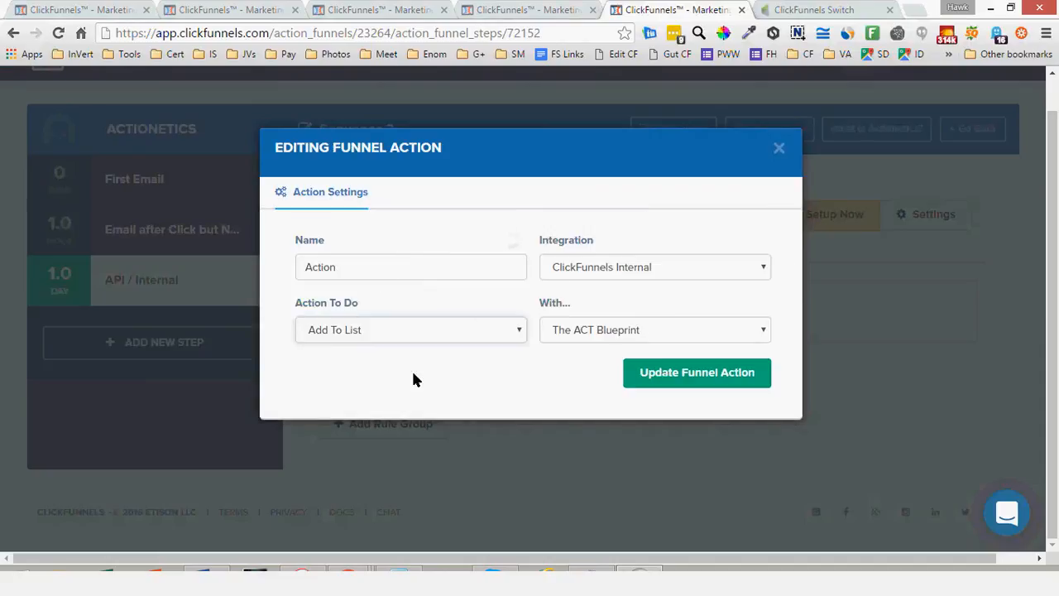
{"action": "left_click", "coordinate": [411, 368]}
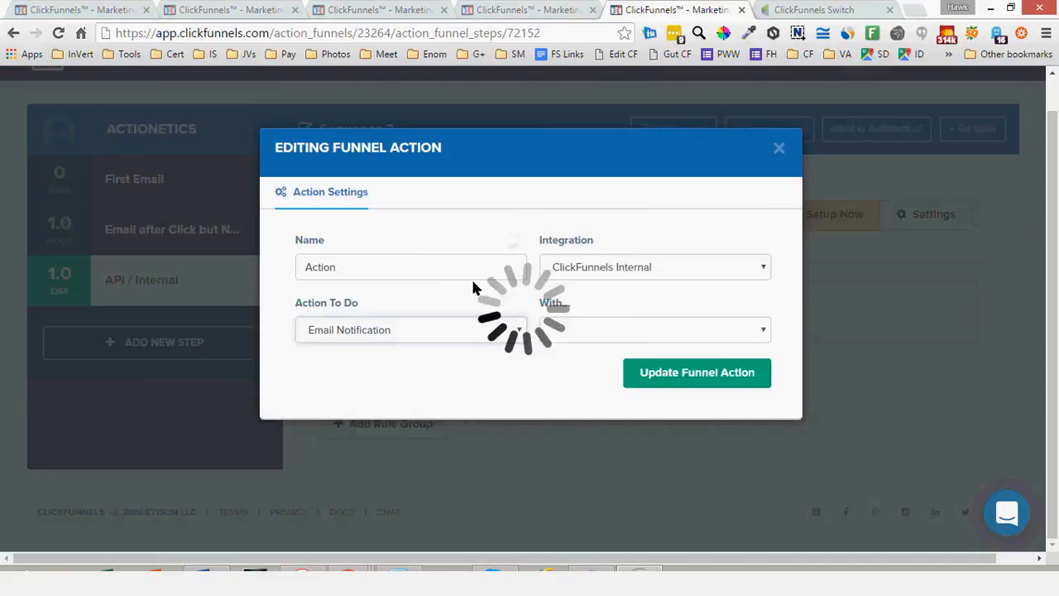
Switch to Infusionsoft's SQ 1 sequence, place another process element after Create Task, and delete it again
{"action": "left_click", "coordinate": [529, 9]}
{"action": "left_click", "coordinate": [815, 9]}
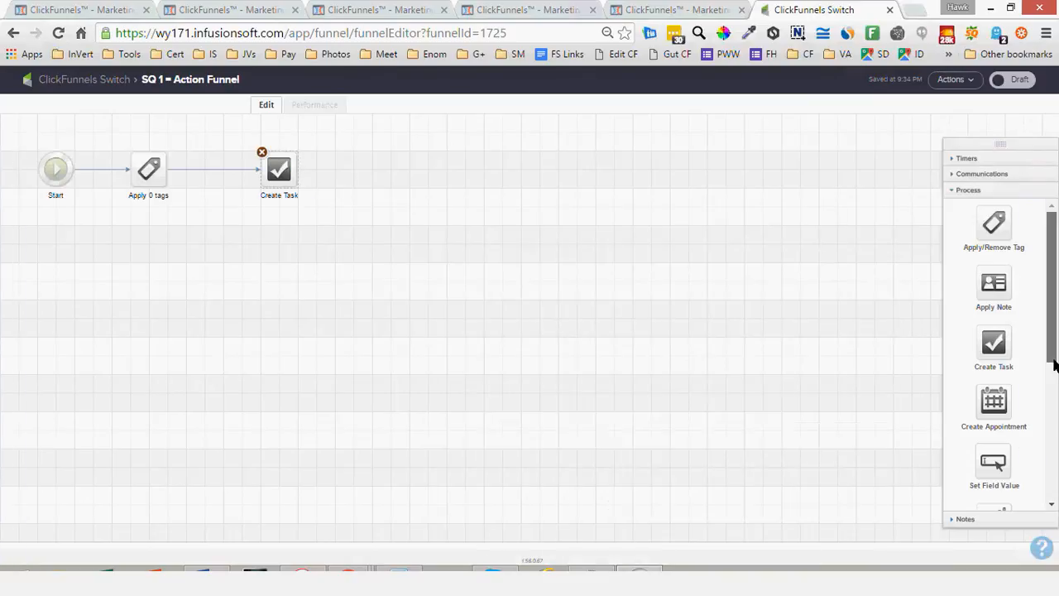
{"action": "scroll", "coordinate": [1054, 365], "scroll_direction": "down", "scroll_amount": 2}
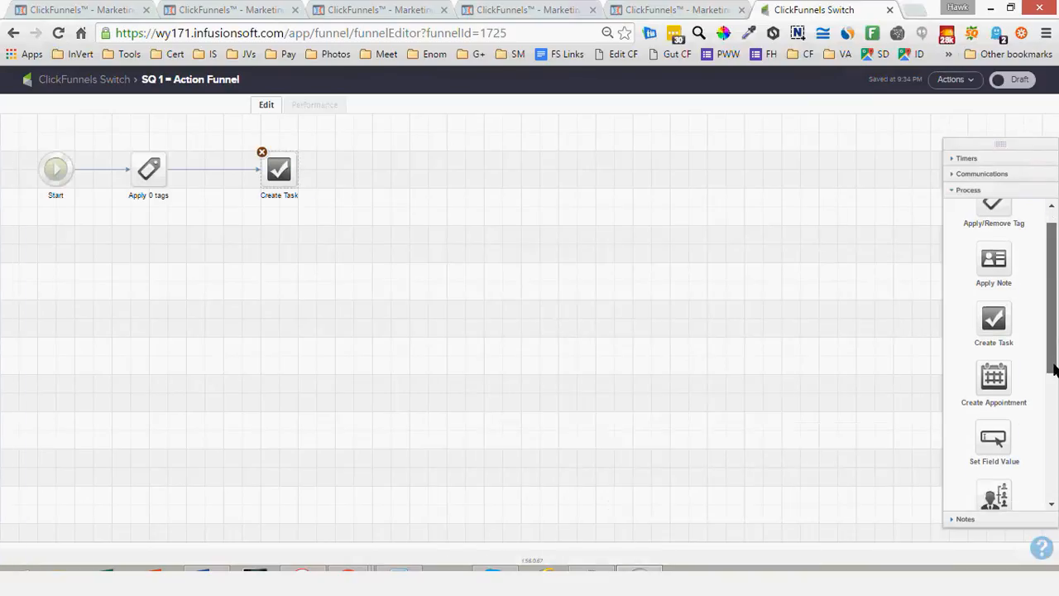
{"action": "scroll", "coordinate": [1055, 370], "scroll_direction": "down", "scroll_amount": 3}
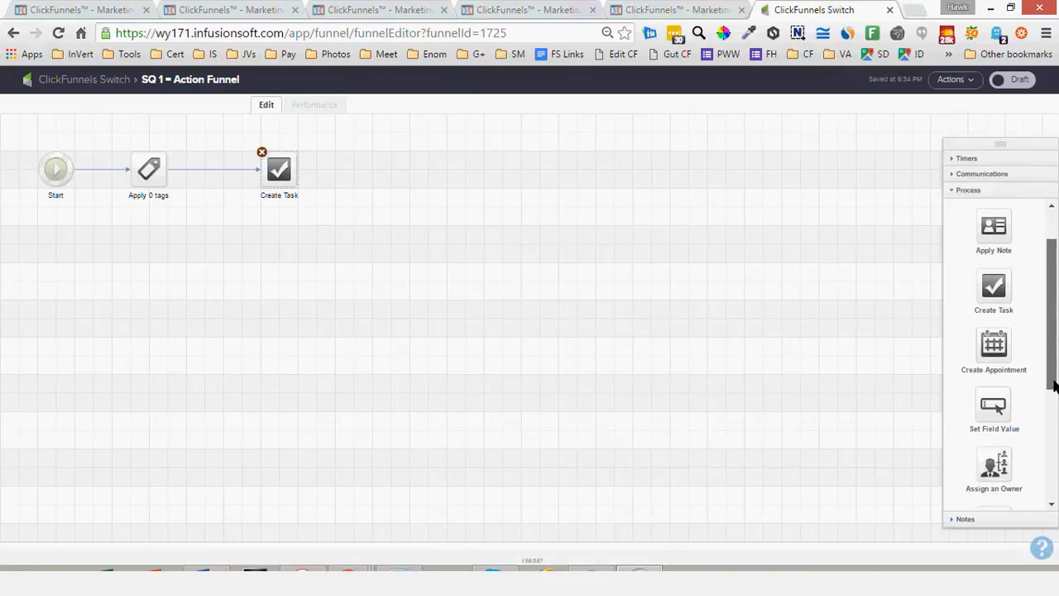
{"action": "scroll", "coordinate": [1056, 402], "scroll_direction": "down", "scroll_amount": 3}
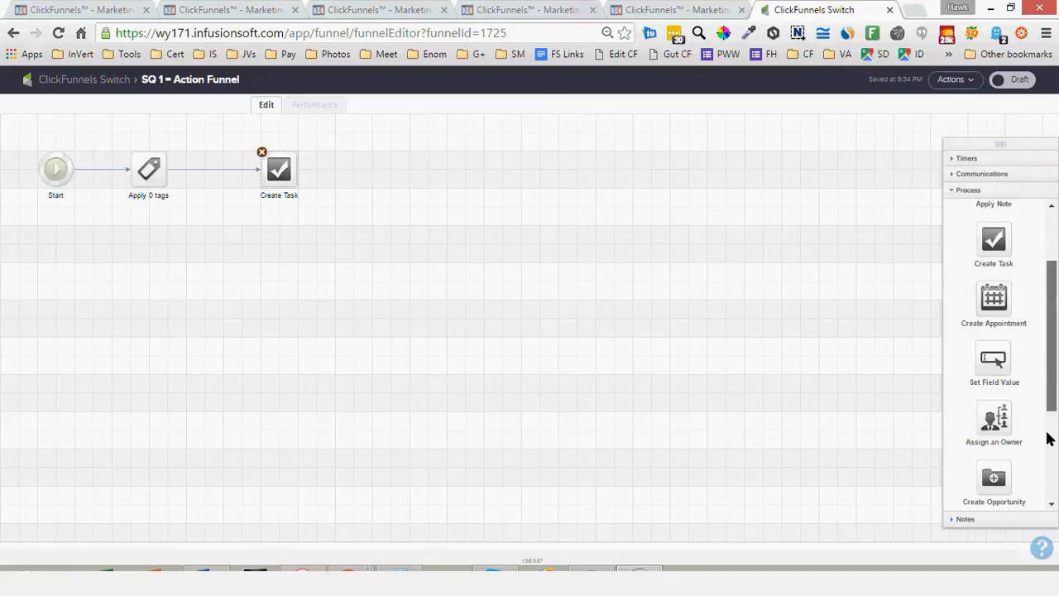
{"action": "scroll", "coordinate": [1049, 438], "scroll_direction": "down", "scroll_amount": 5}
{"action": "left_click_drag", "start_coordinate": [994, 357], "coordinate": [384, 164]}
{"action": "left_click", "coordinate": [374, 153]}
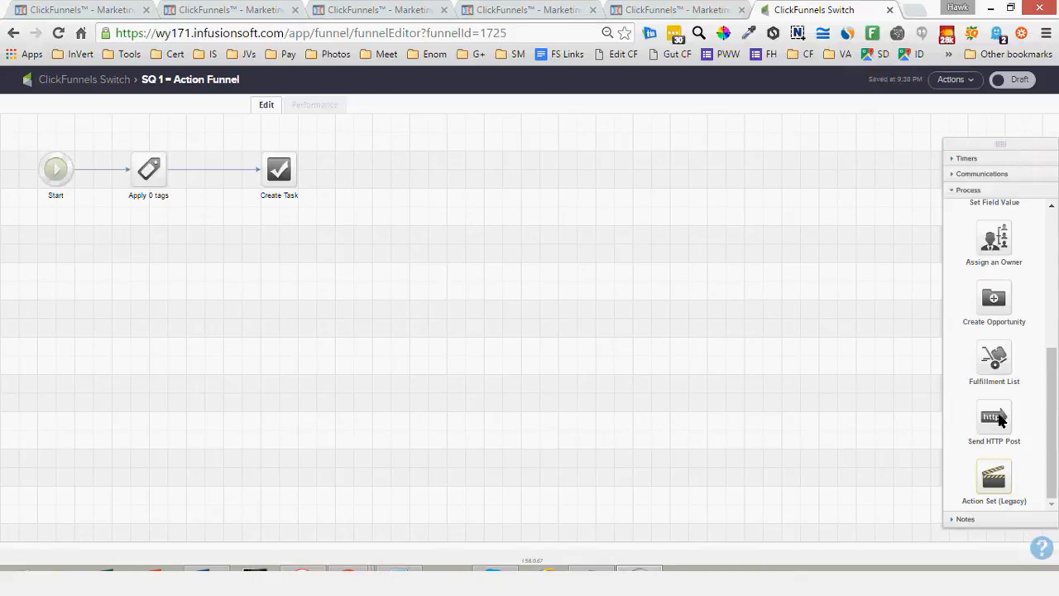
Examine the process elements and the communication elements available for Infusionsoft's SQ 1 sequence
{"action": "scroll", "coordinate": [998, 419], "scroll_direction": "up", "scroll_amount": 5}
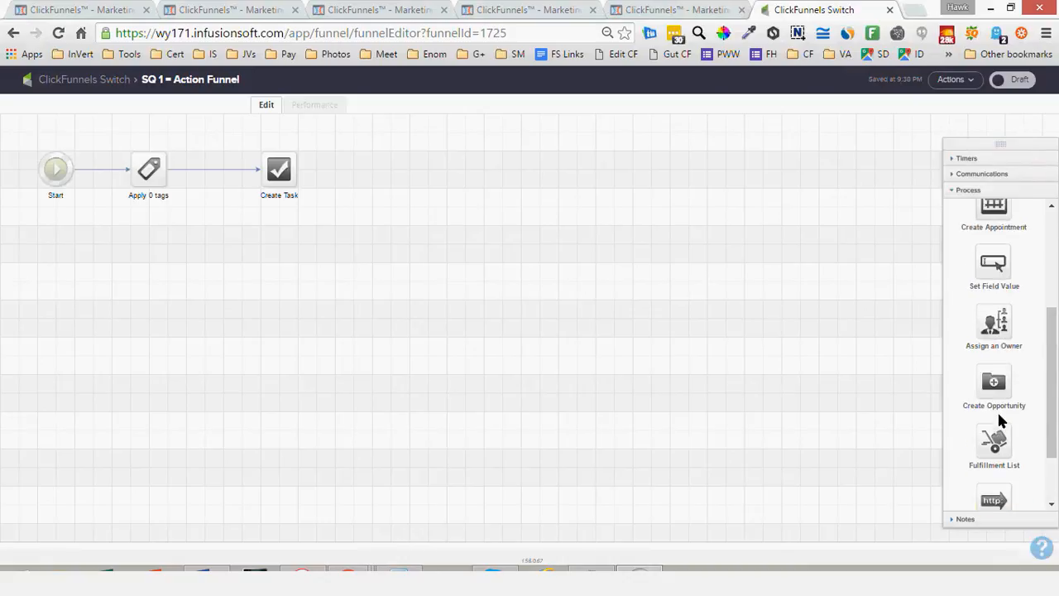
{"action": "scroll", "coordinate": [999, 419], "scroll_direction": "down", "scroll_amount": 5}
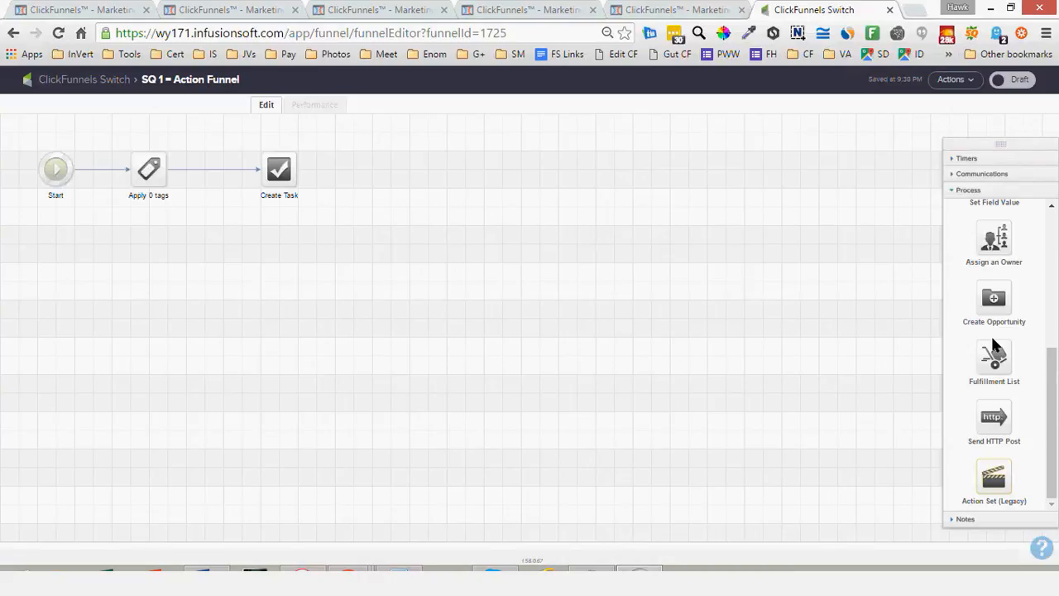
{"action": "scroll", "coordinate": [995, 347], "scroll_direction": "up", "scroll_amount": 3}
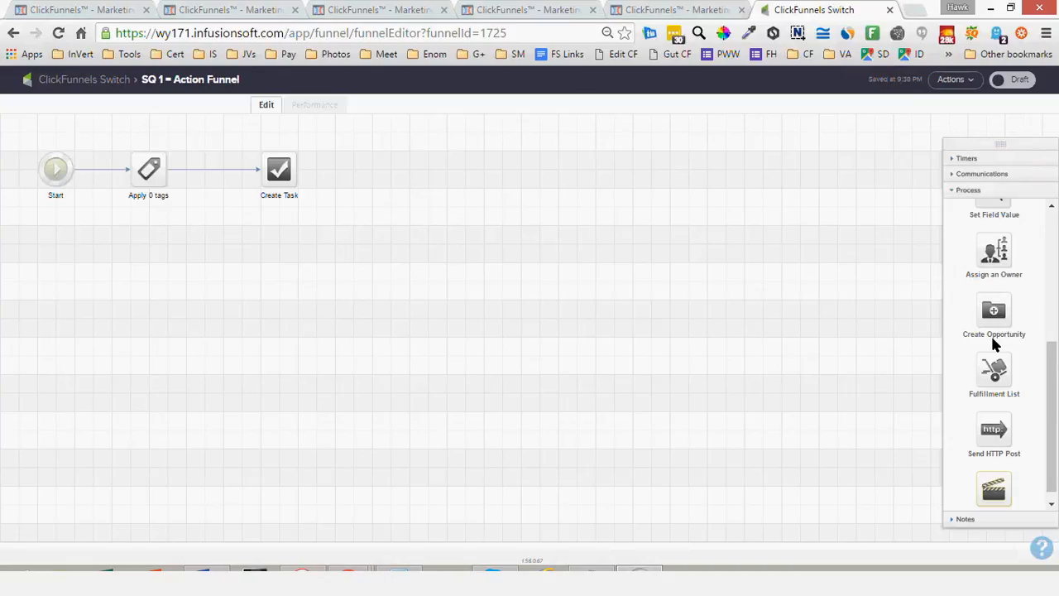
{"action": "scroll", "coordinate": [1002, 331], "scroll_direction": "up", "scroll_amount": 3}
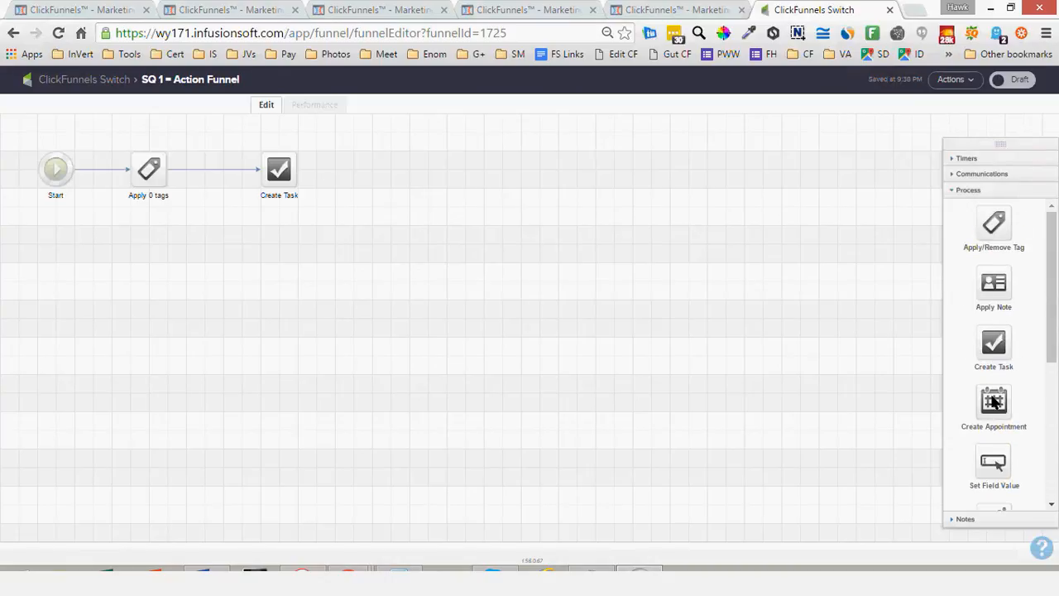
{"action": "scroll", "coordinate": [993, 401], "scroll_direction": "down", "scroll_amount": 2}
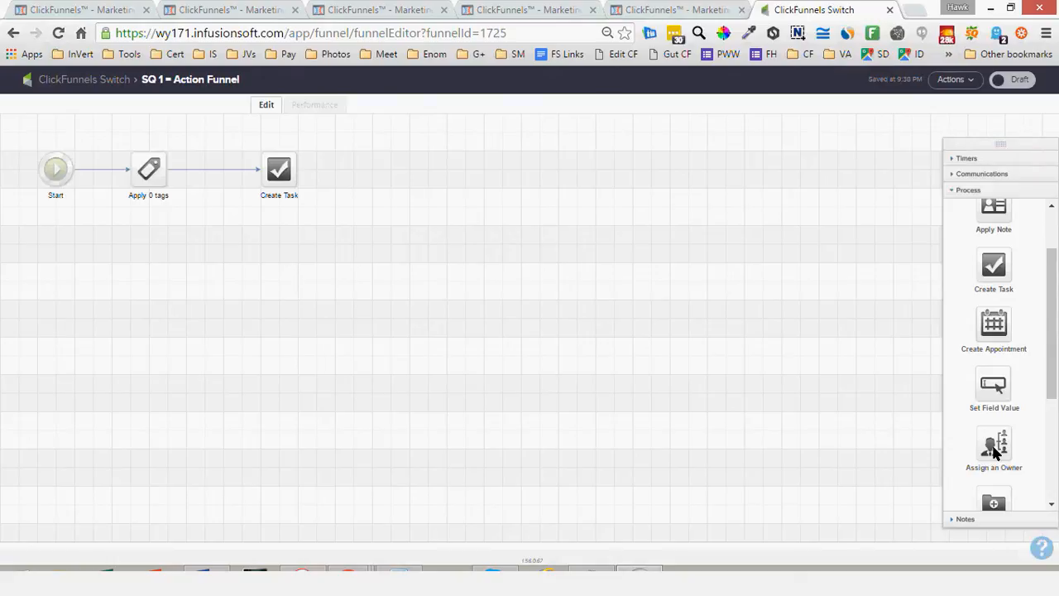
{"action": "scroll", "coordinate": [996, 451], "scroll_direction": "down", "scroll_amount": 4}
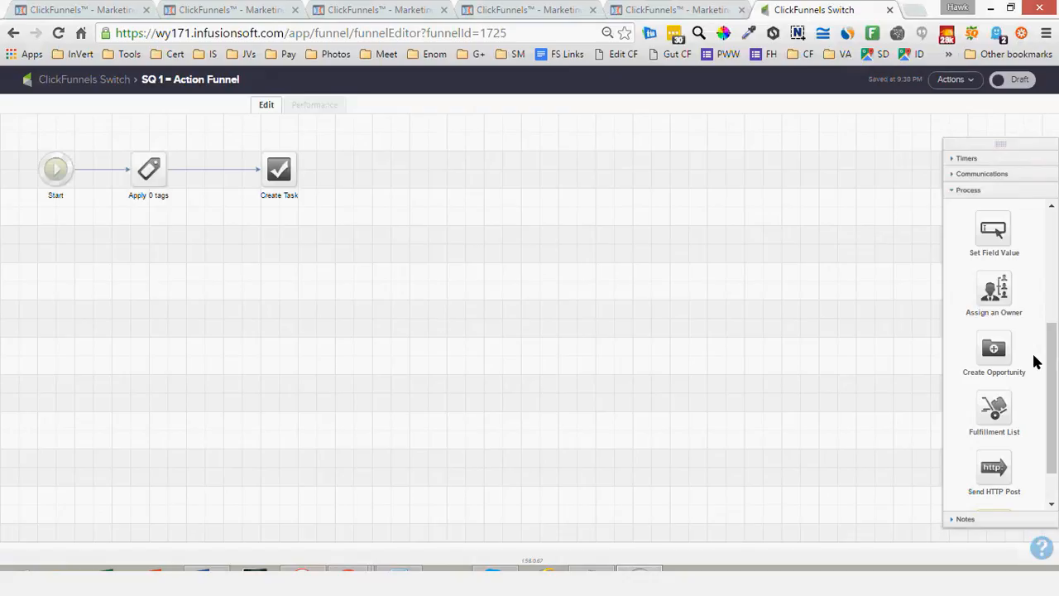
{"action": "left_click_drag", "start_coordinate": [1052, 360], "coordinate": [1034, 243]}
{"action": "left_click", "coordinate": [977, 187]}
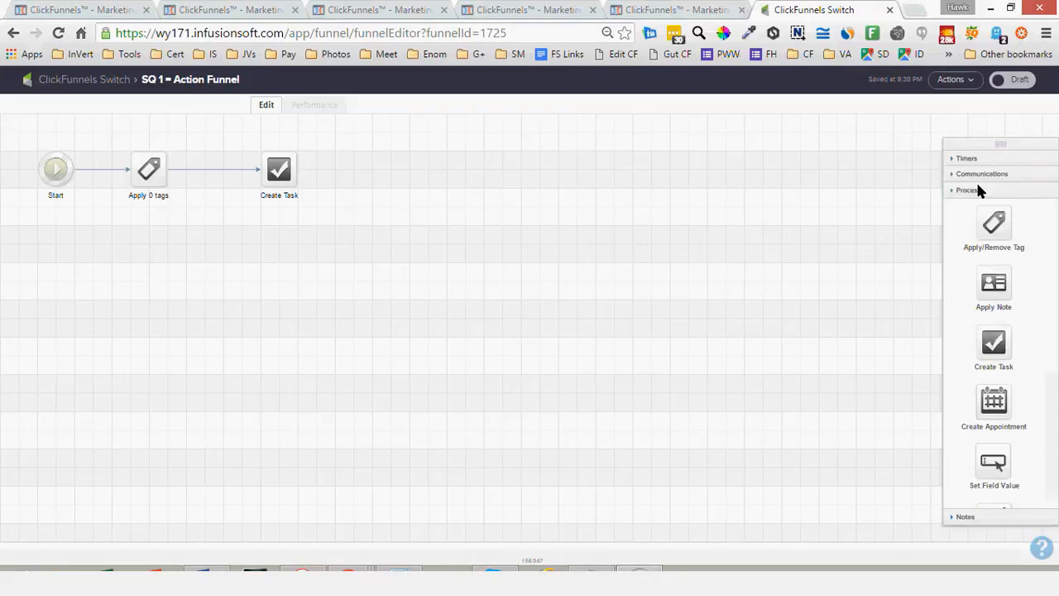
{"action": "left_click", "coordinate": [969, 172]}
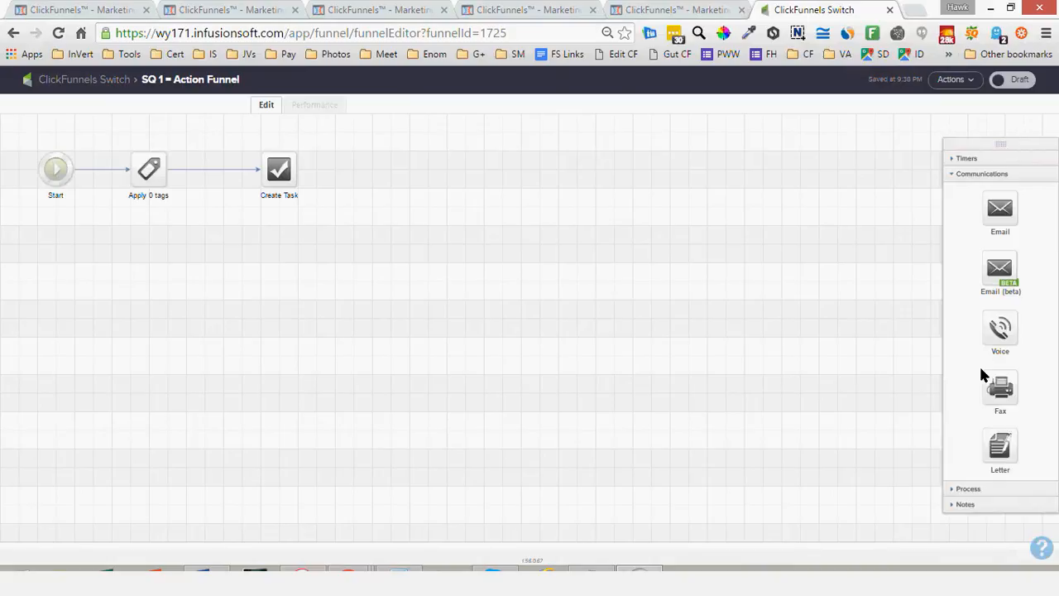
{"action": "left_click", "coordinate": [989, 175]}
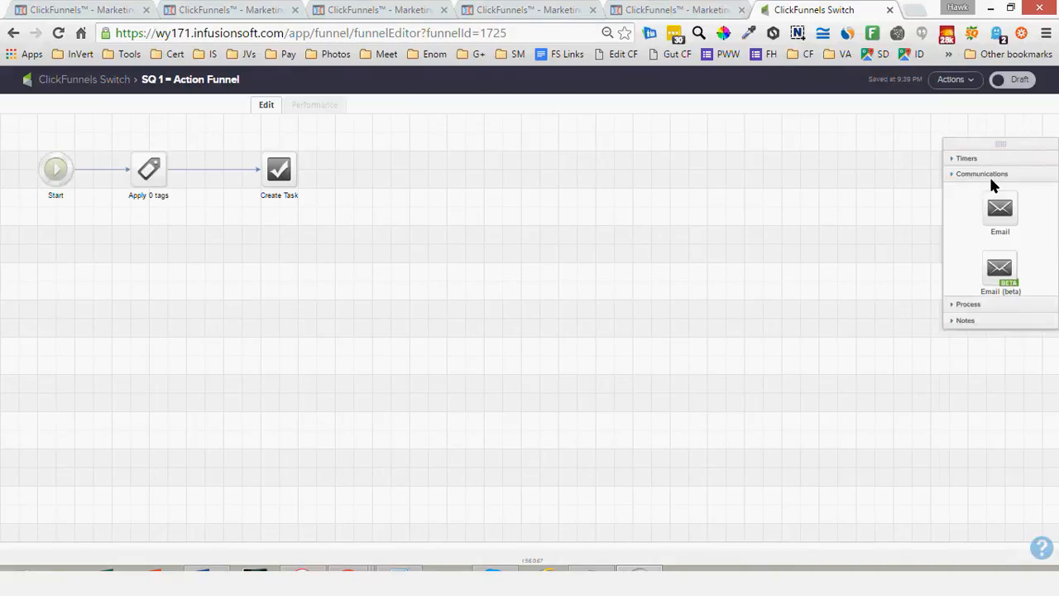
Switch to ClickFunnels and review the action funnels overview and the two Switch From Infusionsoft email lists
{"action": "left_click", "coordinate": [525, 9]}
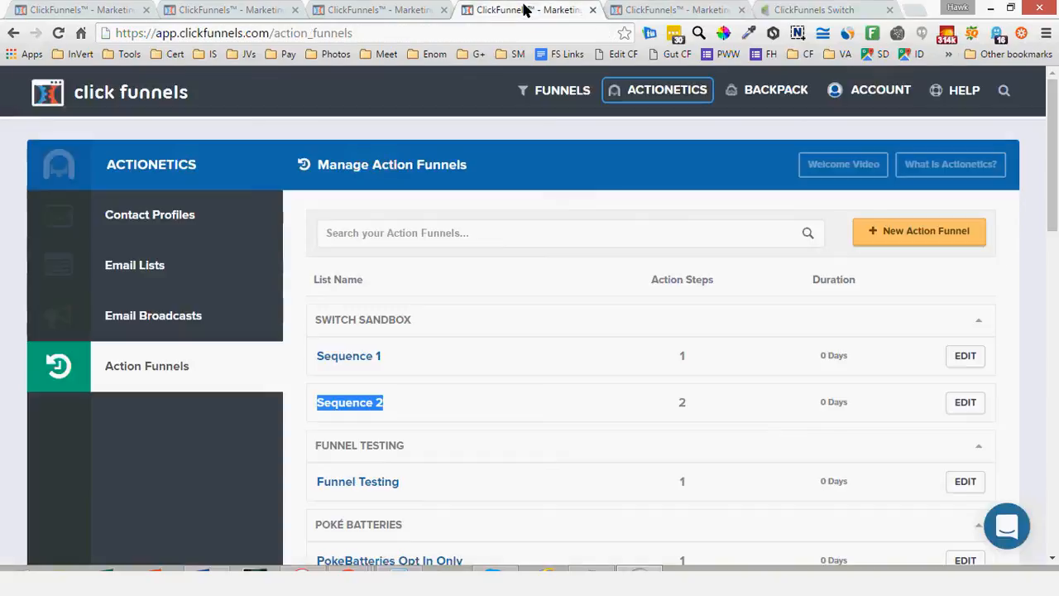
{"action": "left_click", "coordinate": [366, 10]}
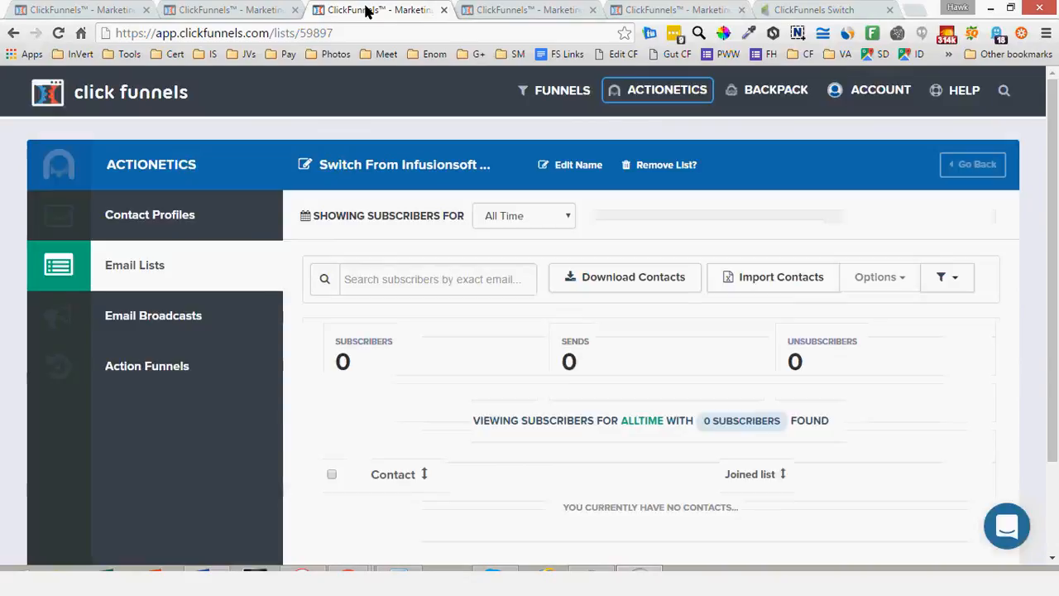
{"action": "left_click", "coordinate": [217, 9]}
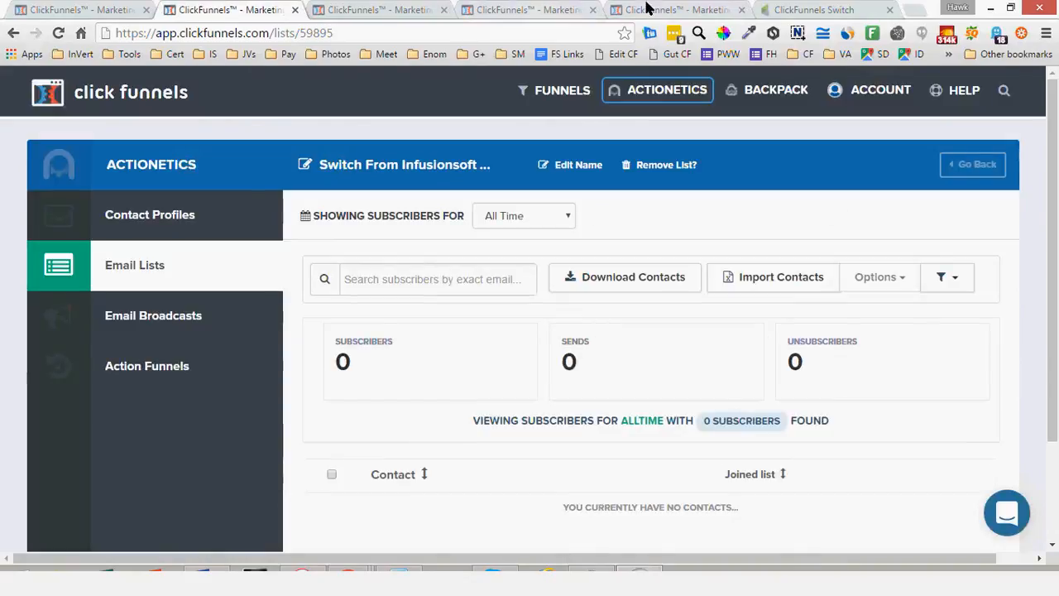
Compare Infusionsoft's ClickFunnels Switch campaign overview with the Switch From Infusionsoft email list in ClickFunnels
{"action": "left_click", "coordinate": [804, 12]}
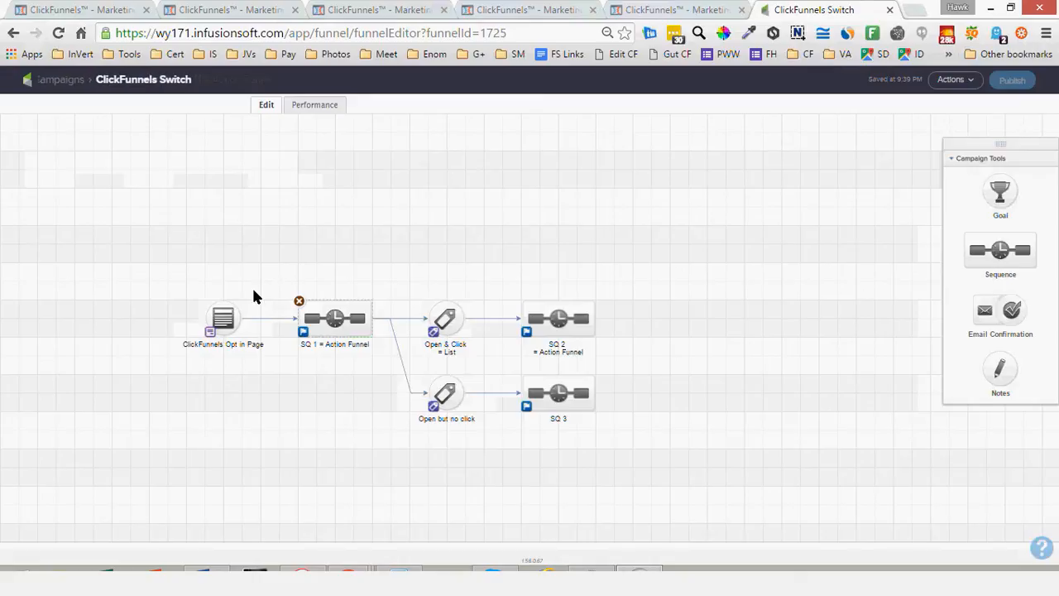
{"action": "left_click", "coordinate": [213, 9]}
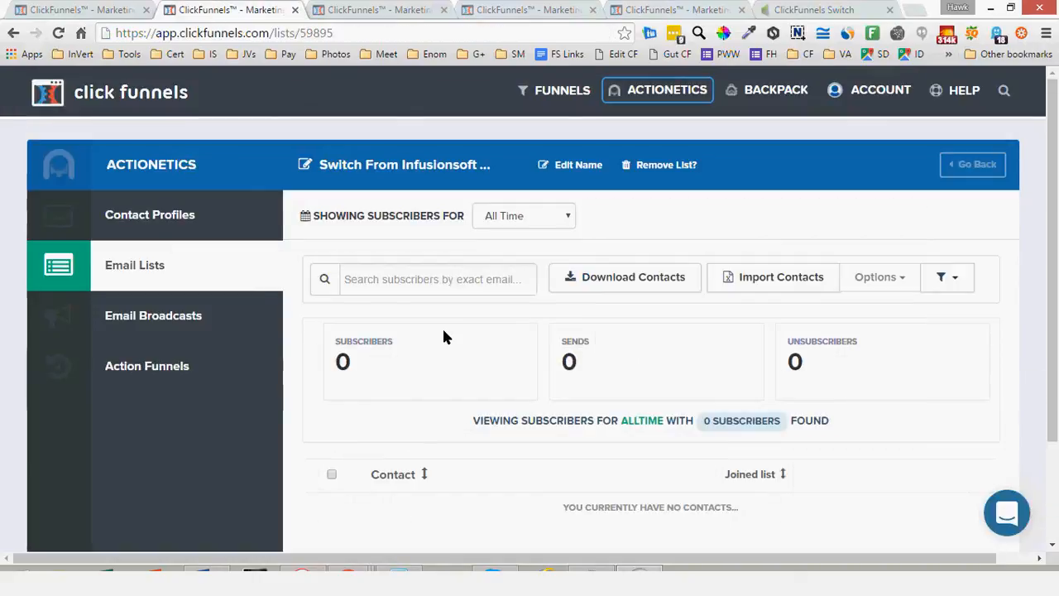
{"action": "scroll", "coordinate": [444, 331], "scroll_direction": "down", "scroll_amount": 1}
{"action": "scroll", "coordinate": [372, 274], "scroll_direction": "up", "scroll_amount": 1}
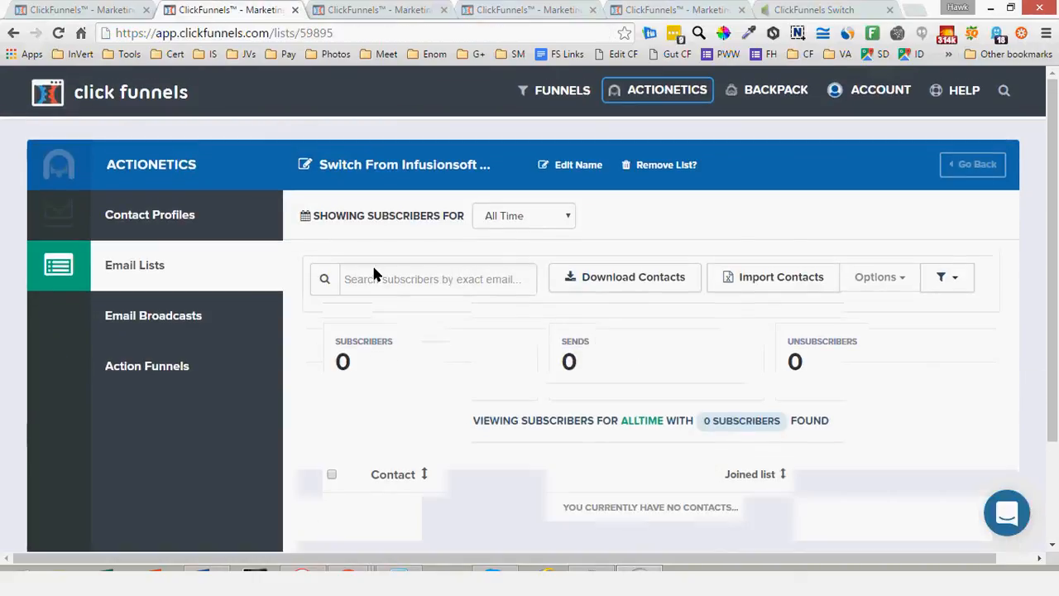
{"action": "left_click", "coordinate": [788, 10]}
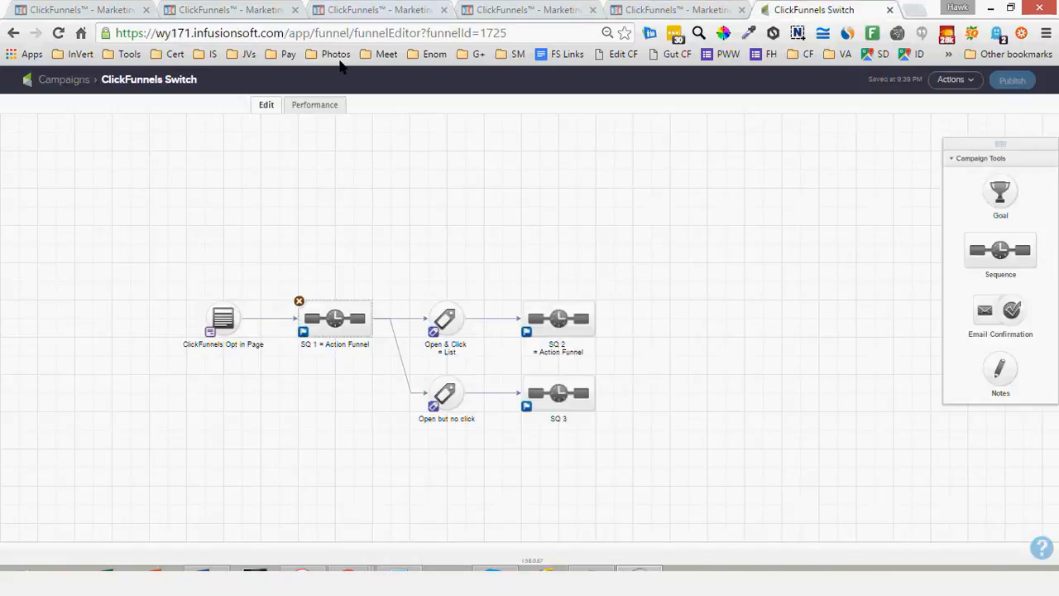
{"action": "left_click", "coordinate": [254, 12]}
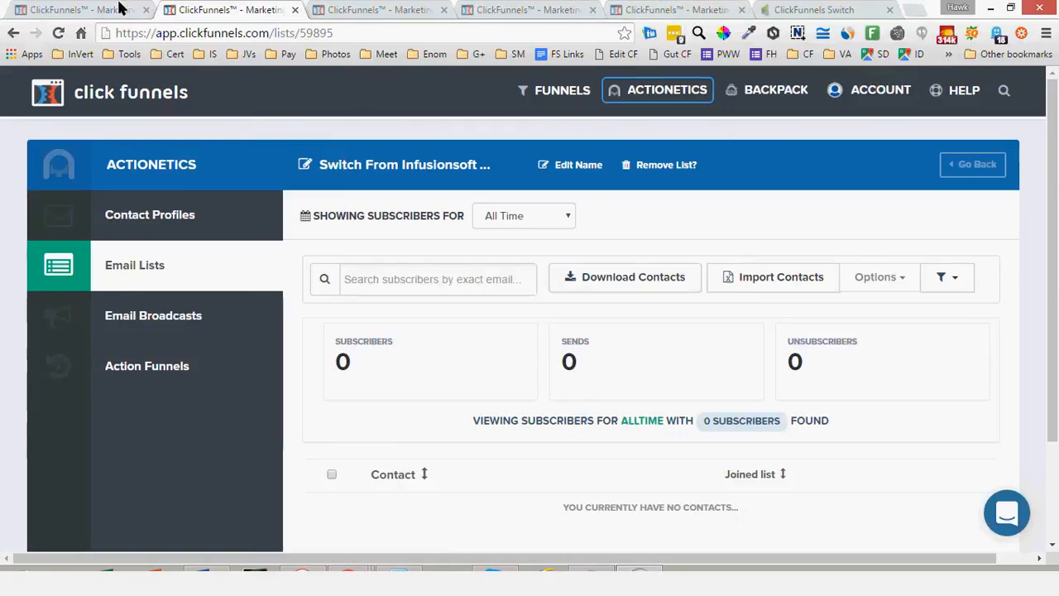
Go to the Order Form step of the ClickFunnels funnel and create its page from an order form template
{"action": "left_click", "coordinate": [97, 9]}
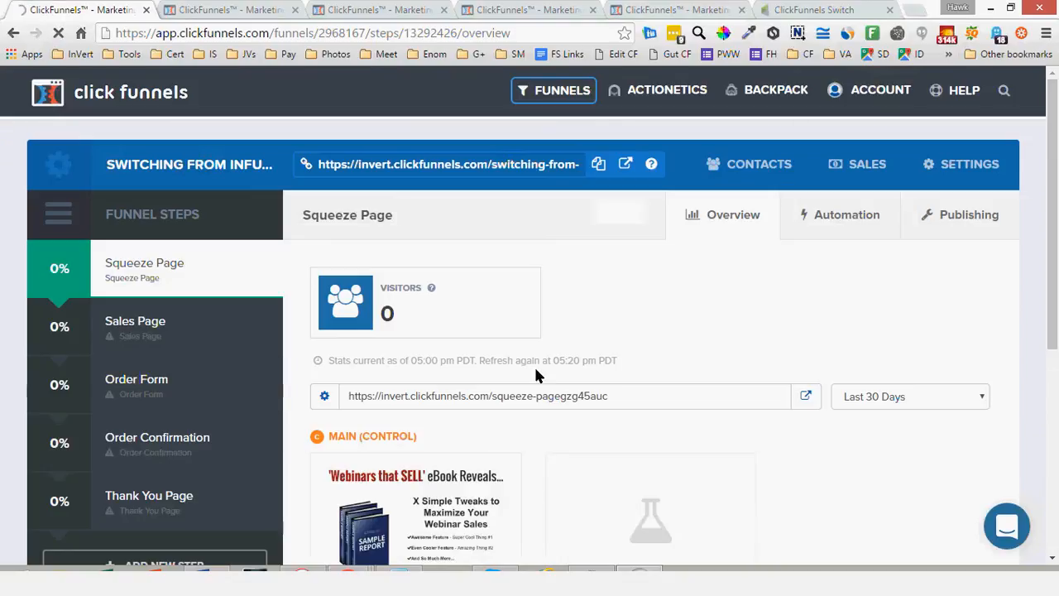
{"action": "left_click", "coordinate": [137, 385]}
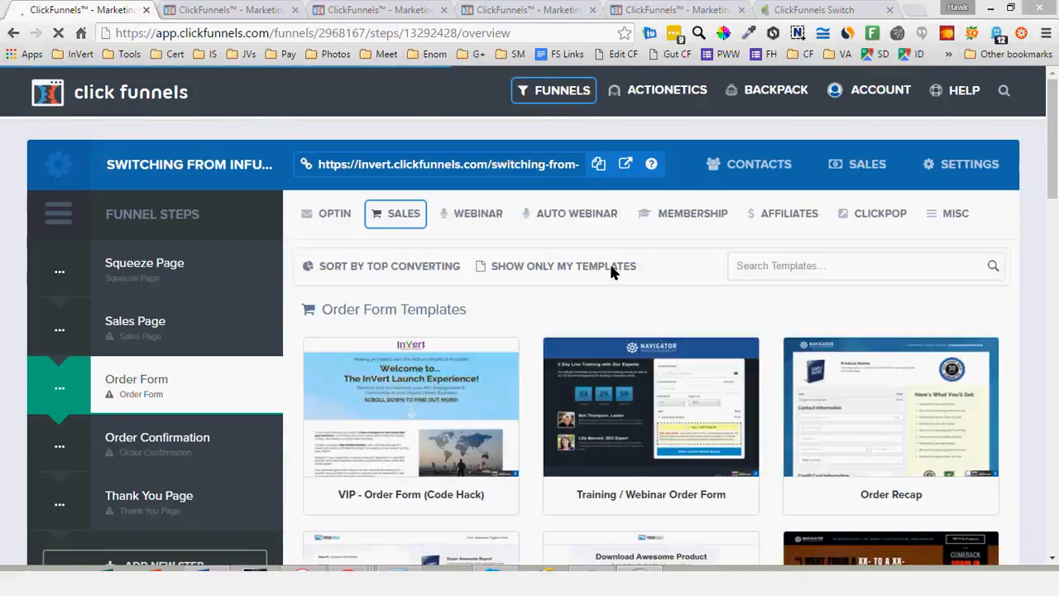
{"action": "scroll", "coordinate": [609, 261], "scroll_direction": "down", "scroll_amount": 2}
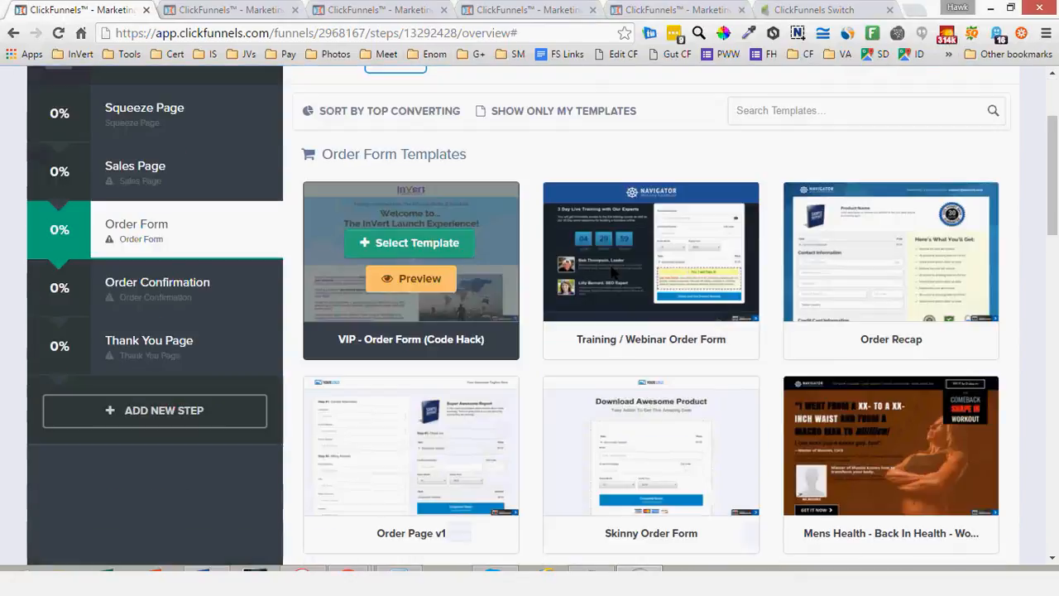
{"action": "left_click", "coordinate": [612, 271]}
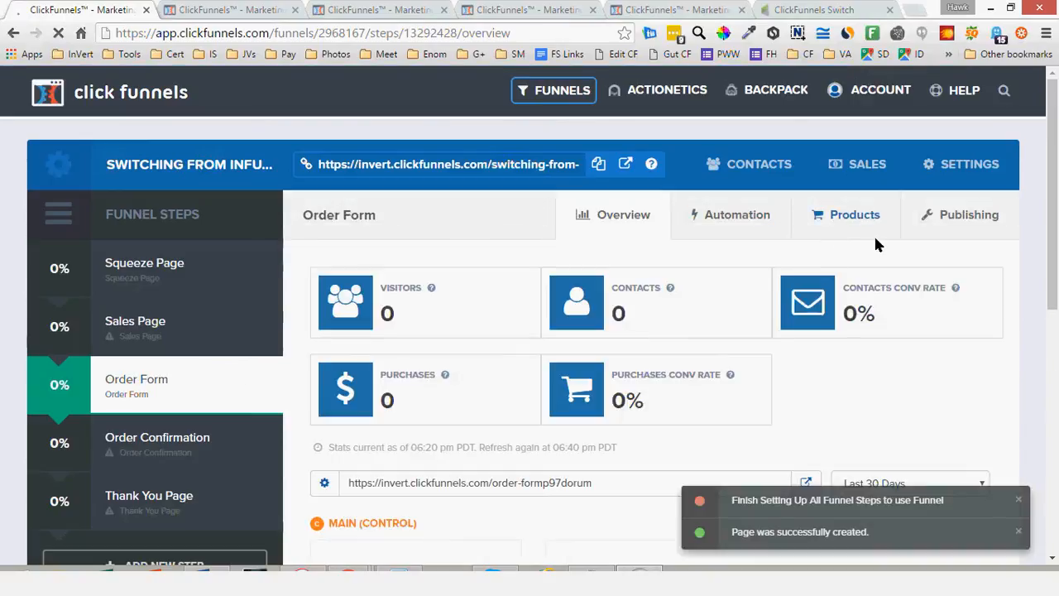
Start a new product for the Order Form step with Actionetics as its email integration method, and check its shipping fulfillment options
{"action": "left_click", "coordinate": [835, 227]}
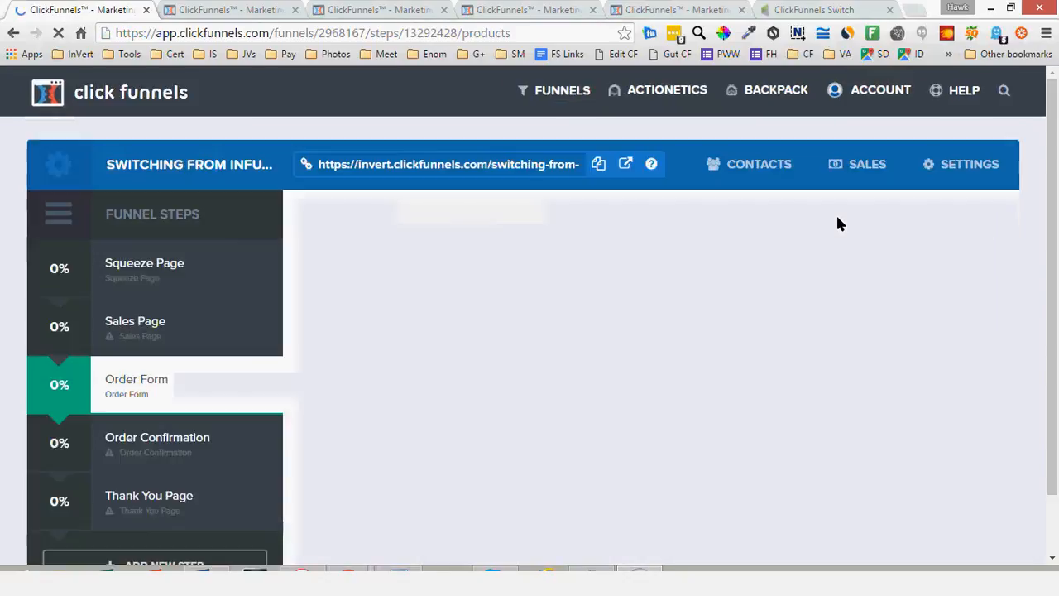
{"action": "left_click", "coordinate": [943, 412]}
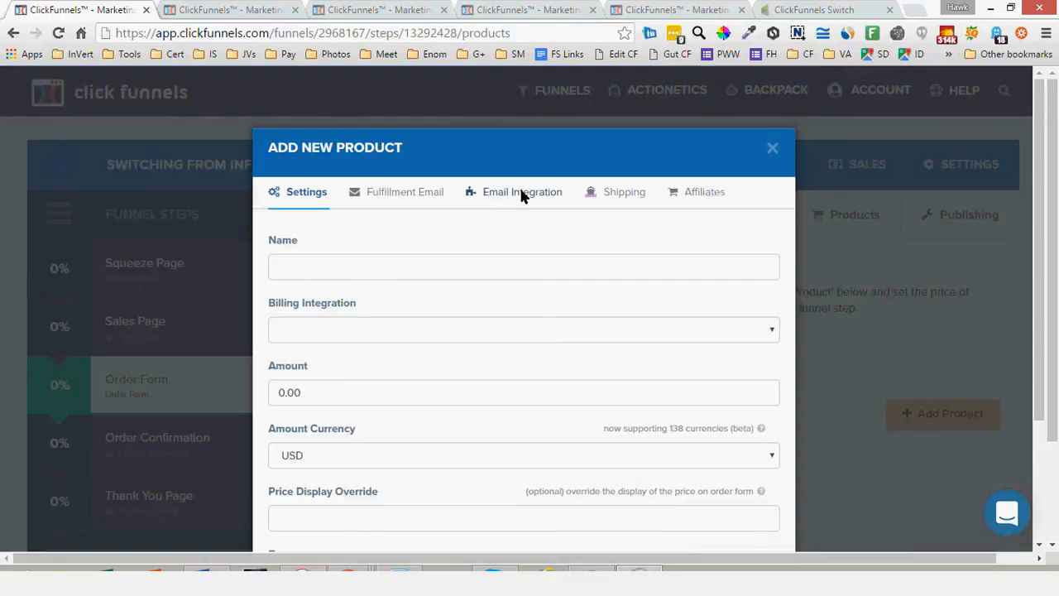
{"action": "left_click", "coordinate": [520, 192]}
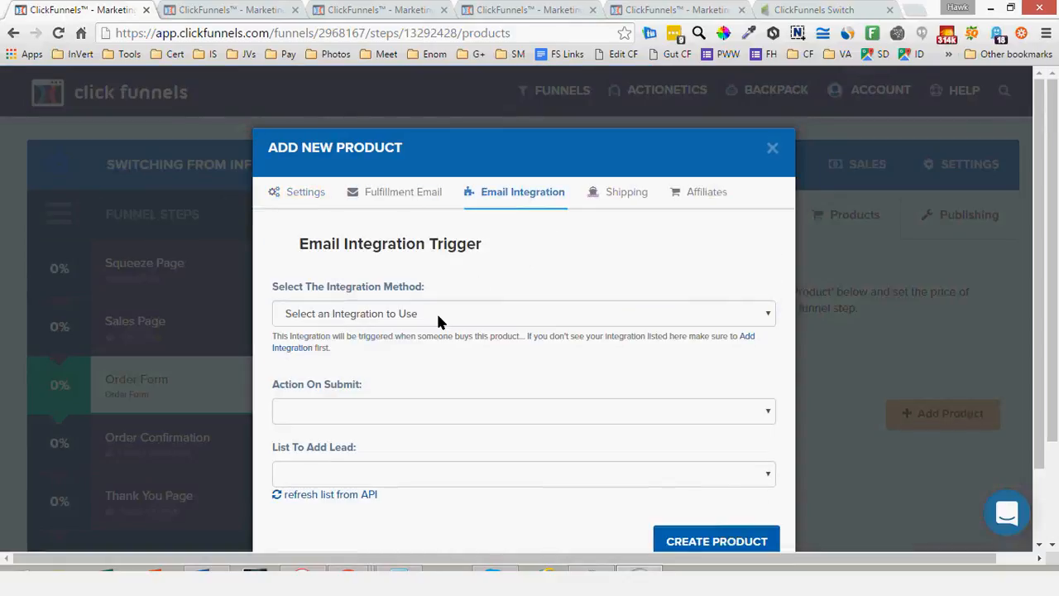
{"action": "left_click", "coordinate": [354, 438]}
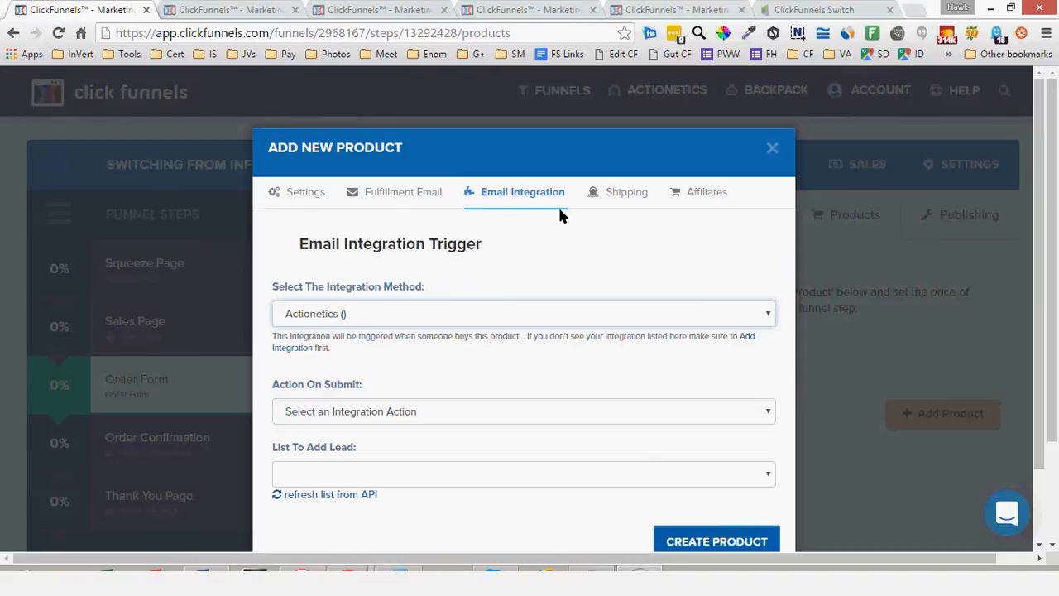
{"action": "left_click", "coordinate": [608, 197]}
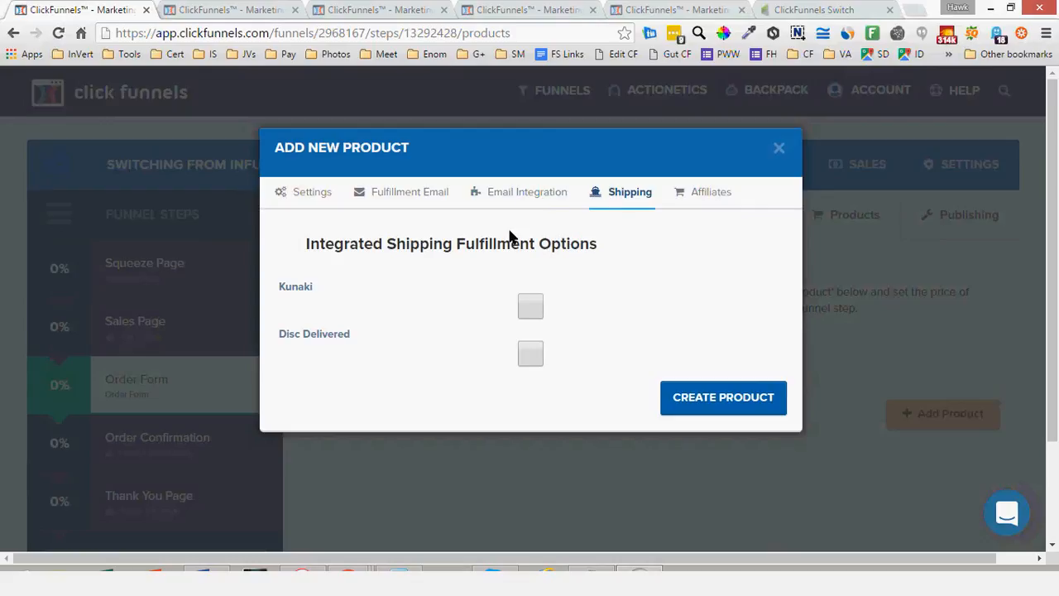
{"action": "left_click", "coordinate": [521, 201]}
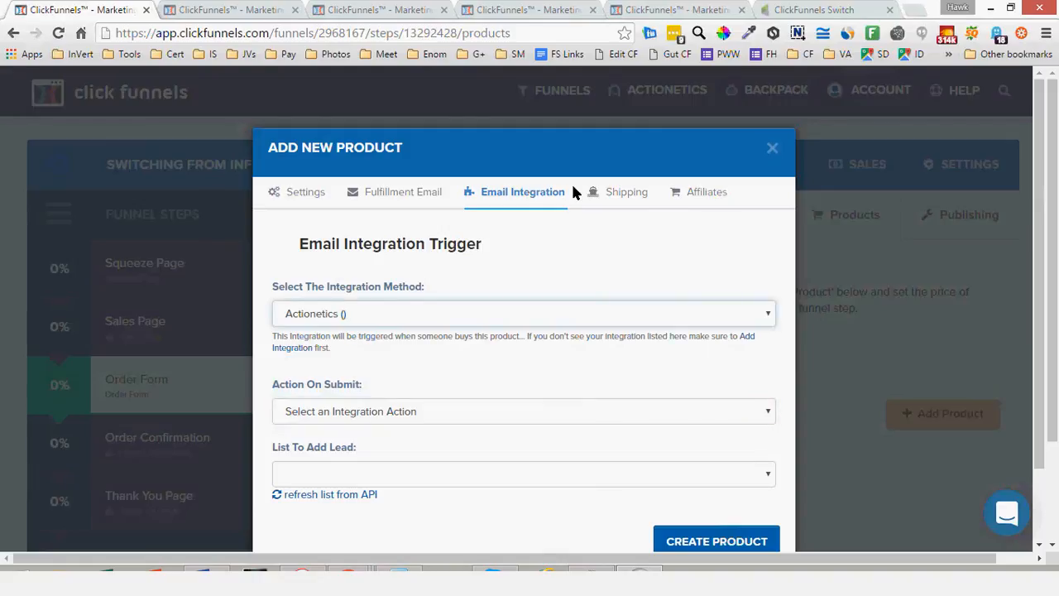
Open the account's API integrations page by way of the Add Integration link in the new product's email integration settings
{"action": "left_click", "coordinate": [298, 352]}
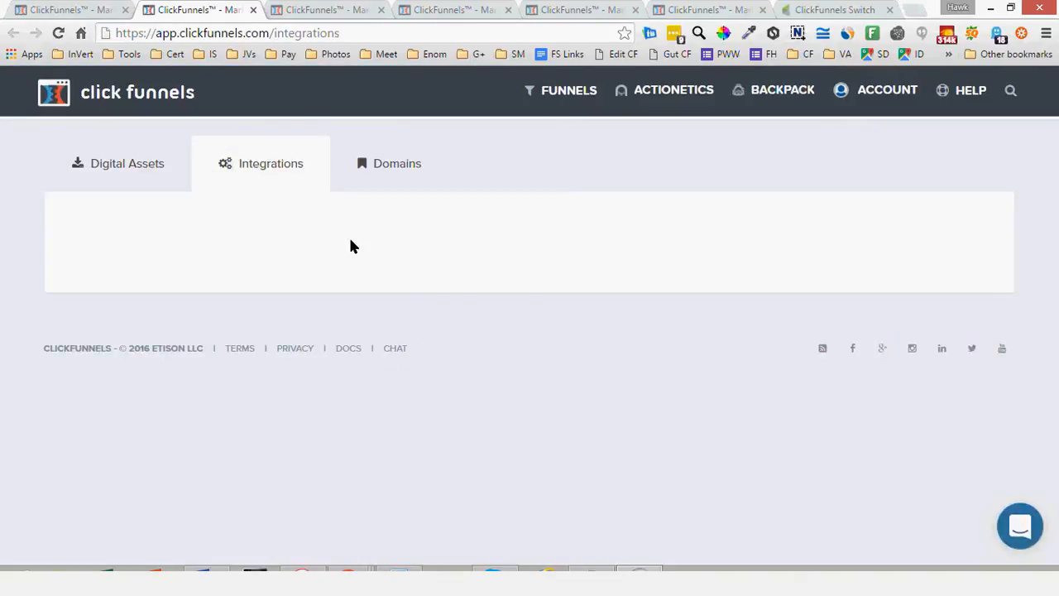
{"action": "left_click", "coordinate": [870, 91]}
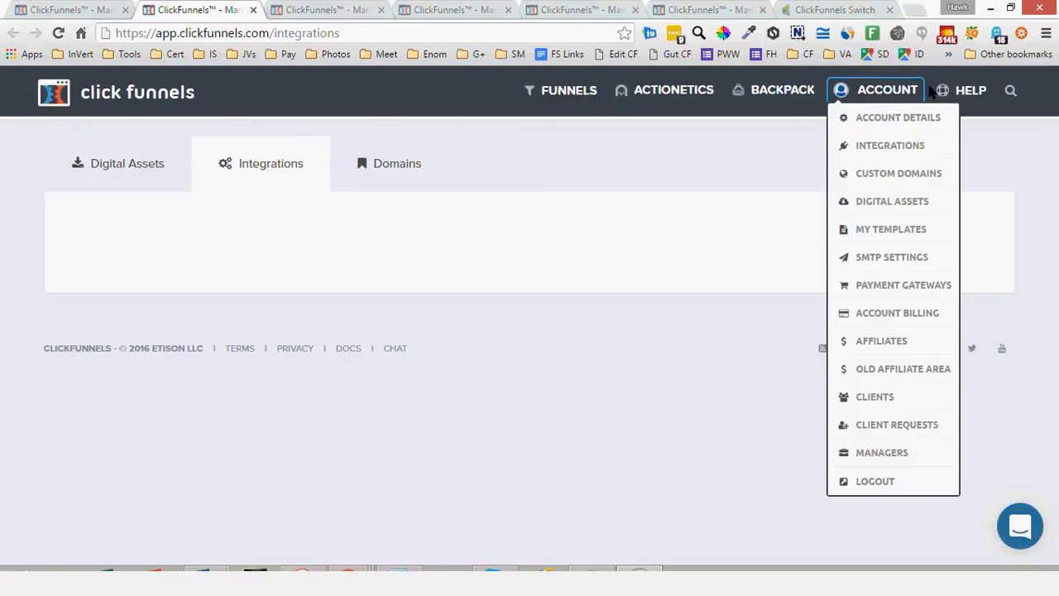
{"action": "left_click", "coordinate": [881, 149]}
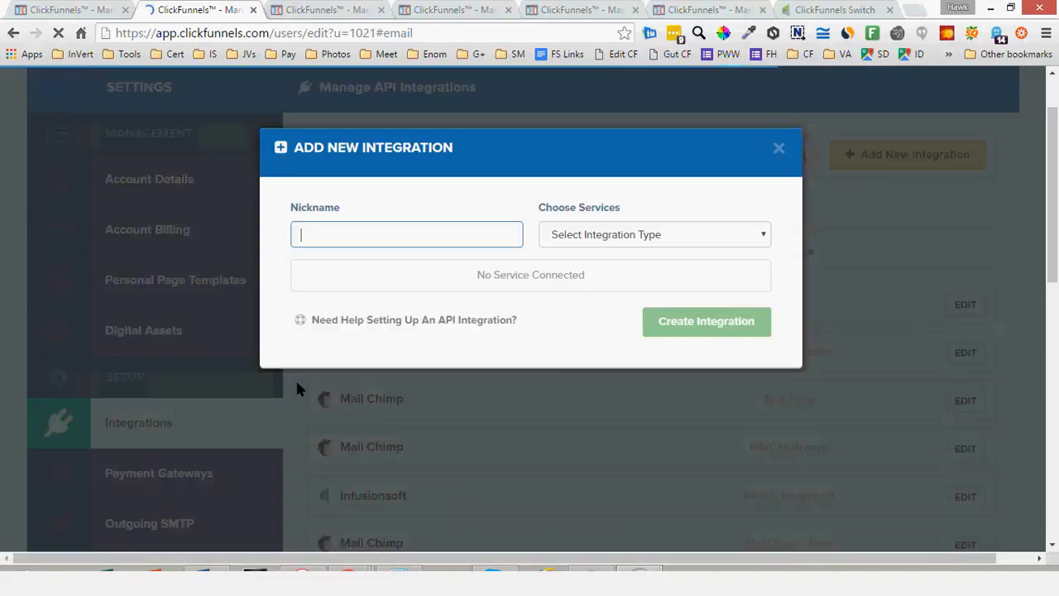
{"action": "left_click", "coordinate": [586, 239]}
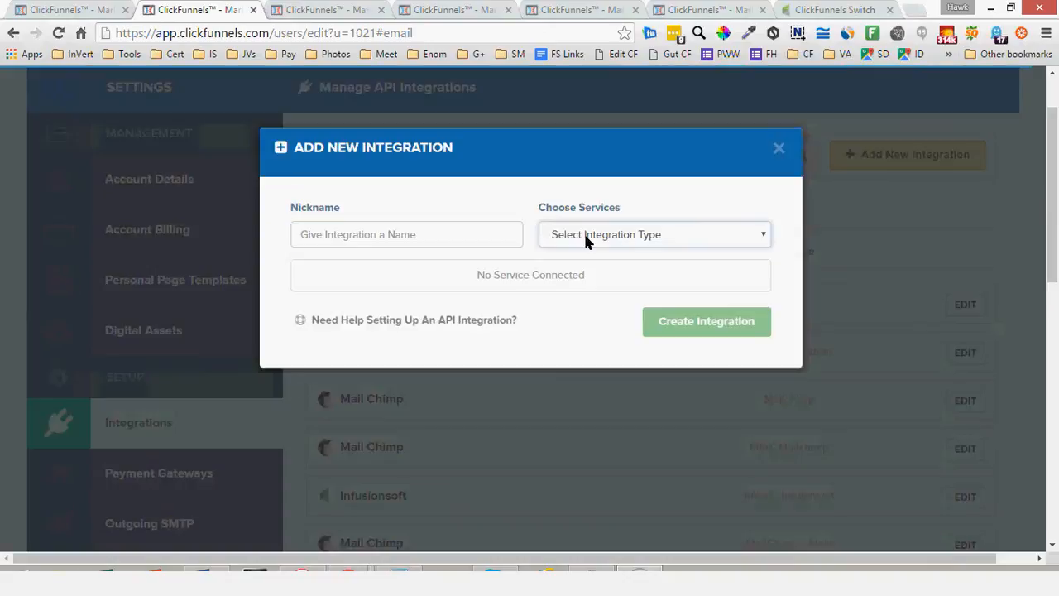
{"action": "left_click", "coordinate": [610, 275]}
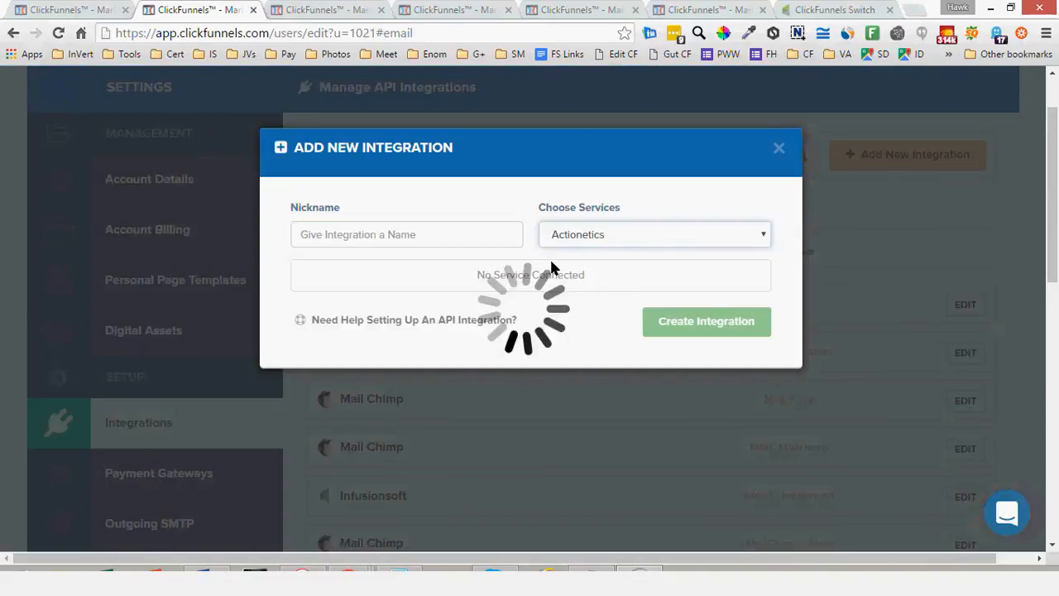
{"action": "left_click", "coordinate": [433, 236]}
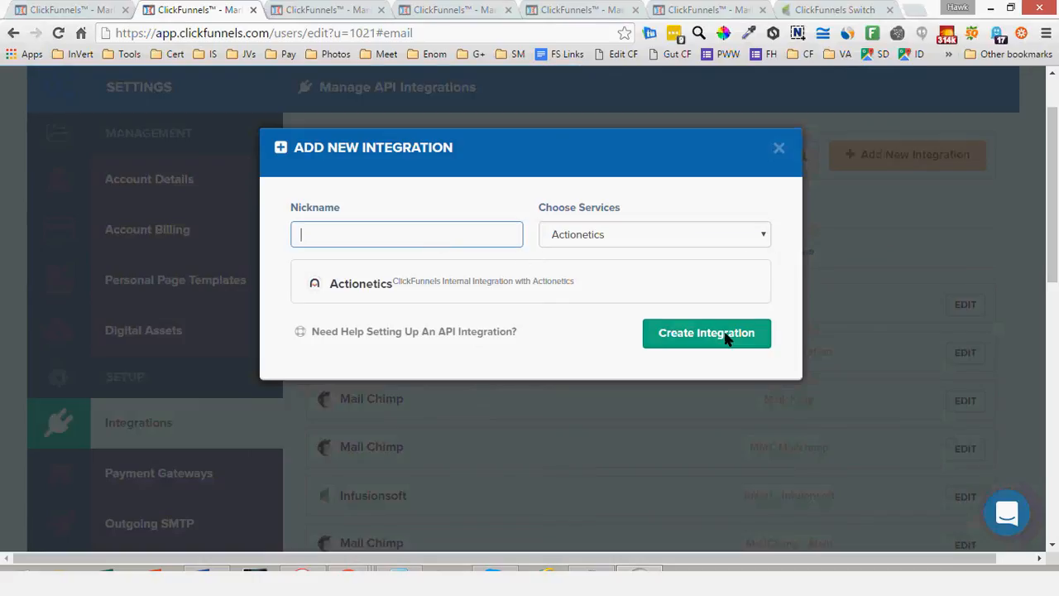
{"action": "left_click", "coordinate": [778, 149]}
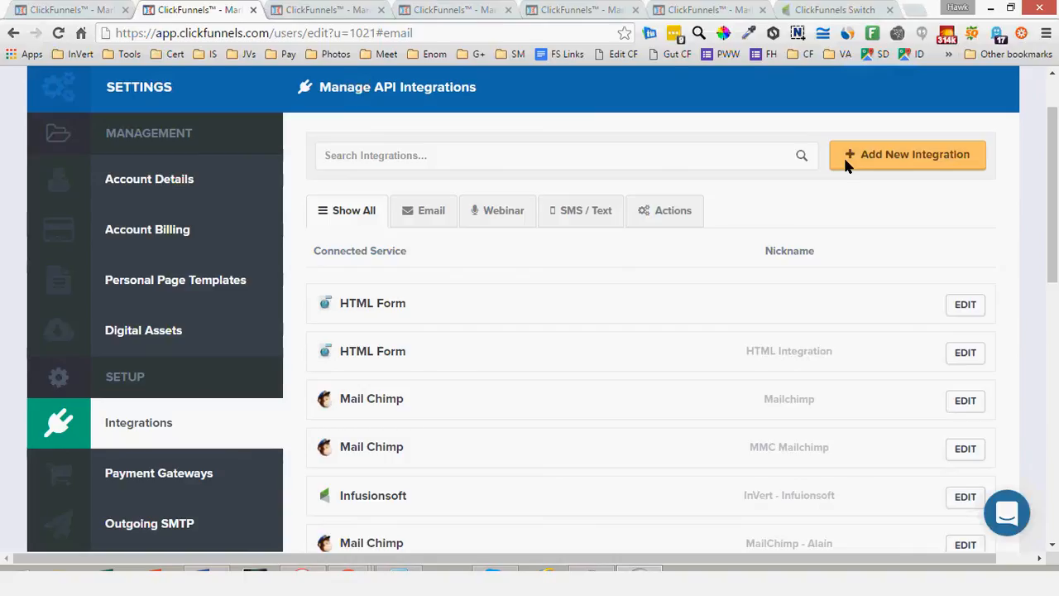
Start a new integration with Facebook as the service, nicknamed with the account owner's name followed by "Facebook"
{"action": "scroll", "coordinate": [662, 346], "scroll_direction": "down", "scroll_amount": 1}
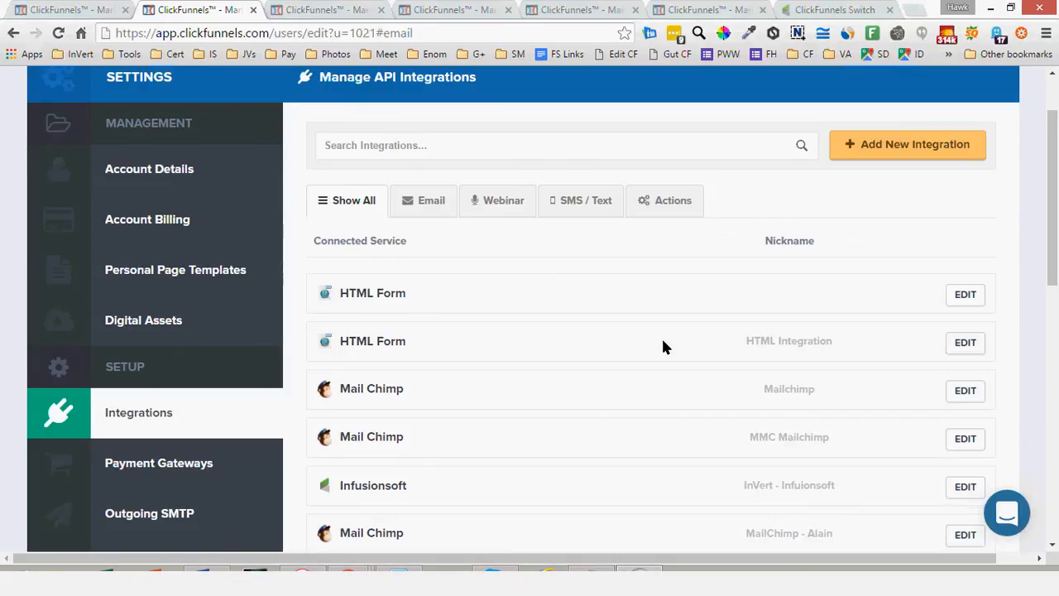
{"action": "scroll", "coordinate": [662, 345], "scroll_direction": "up", "scroll_amount": 1}
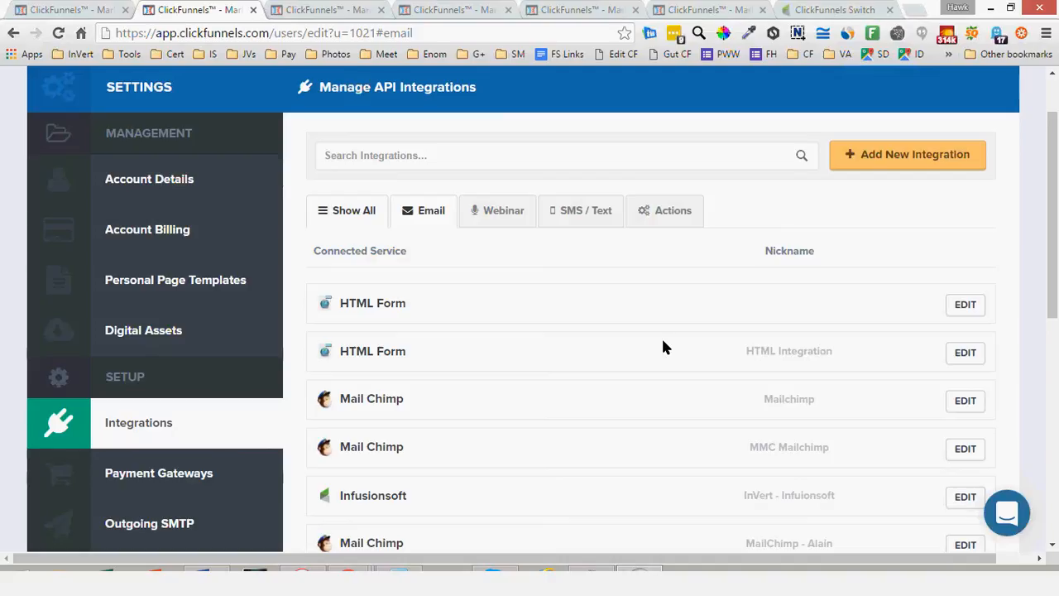
{"action": "left_click", "coordinate": [867, 162]}
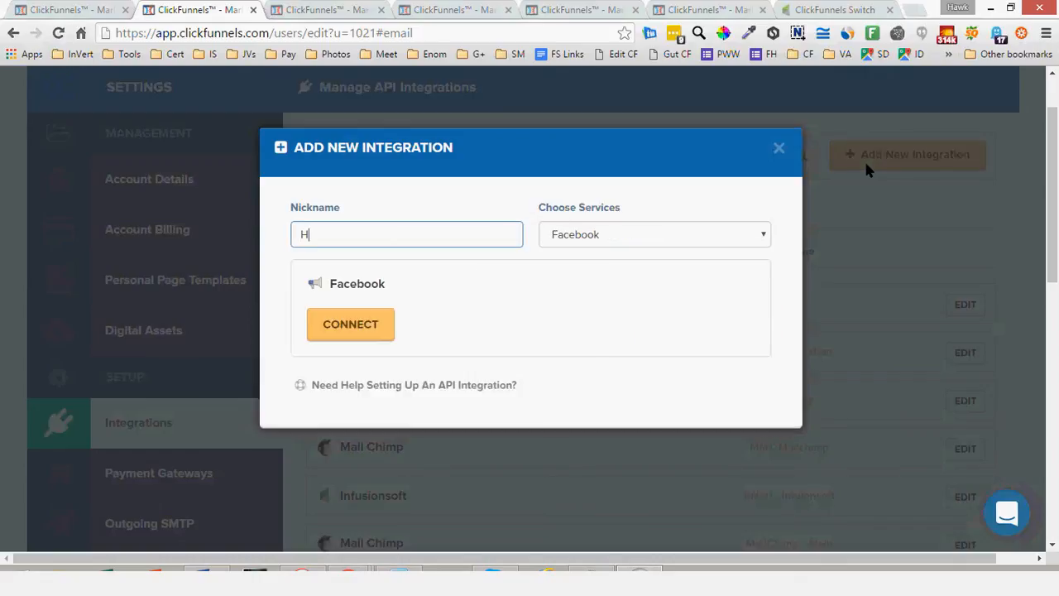
{"action": "type", "text": "awk's Facebook"}
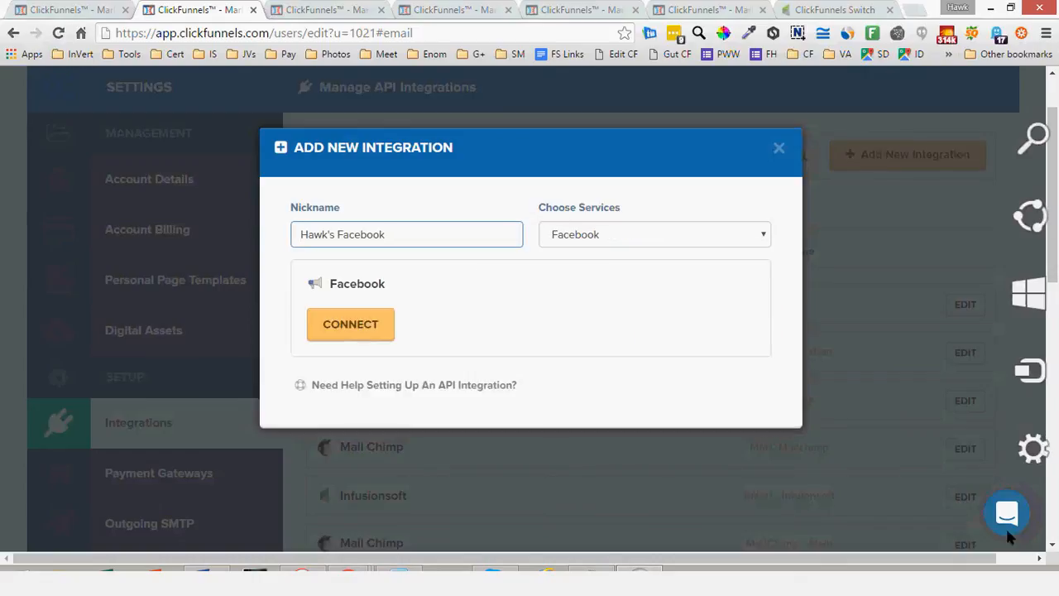
{"action": "left_click", "coordinate": [646, 586]}
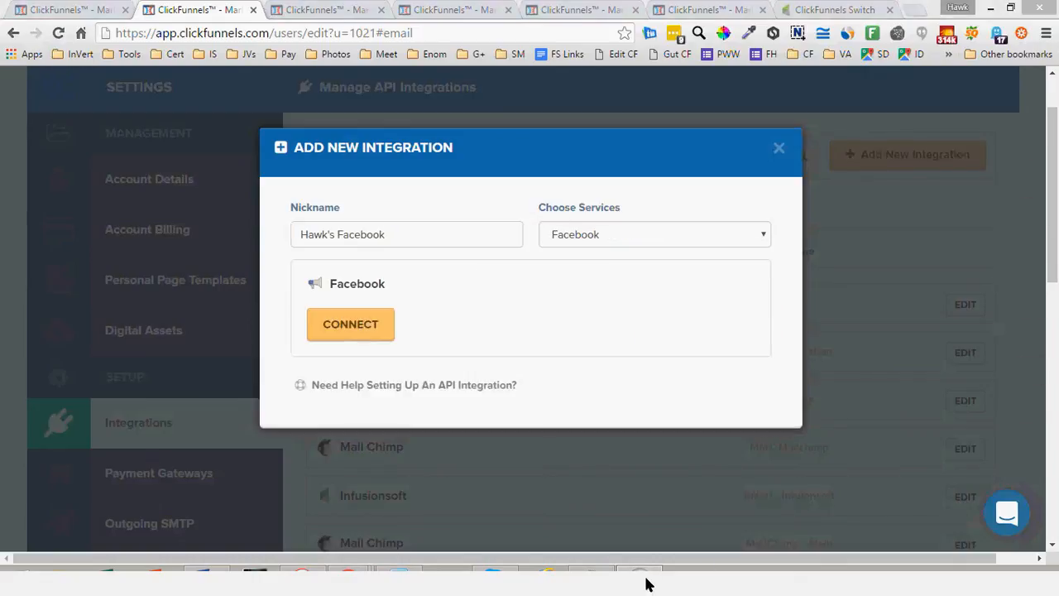